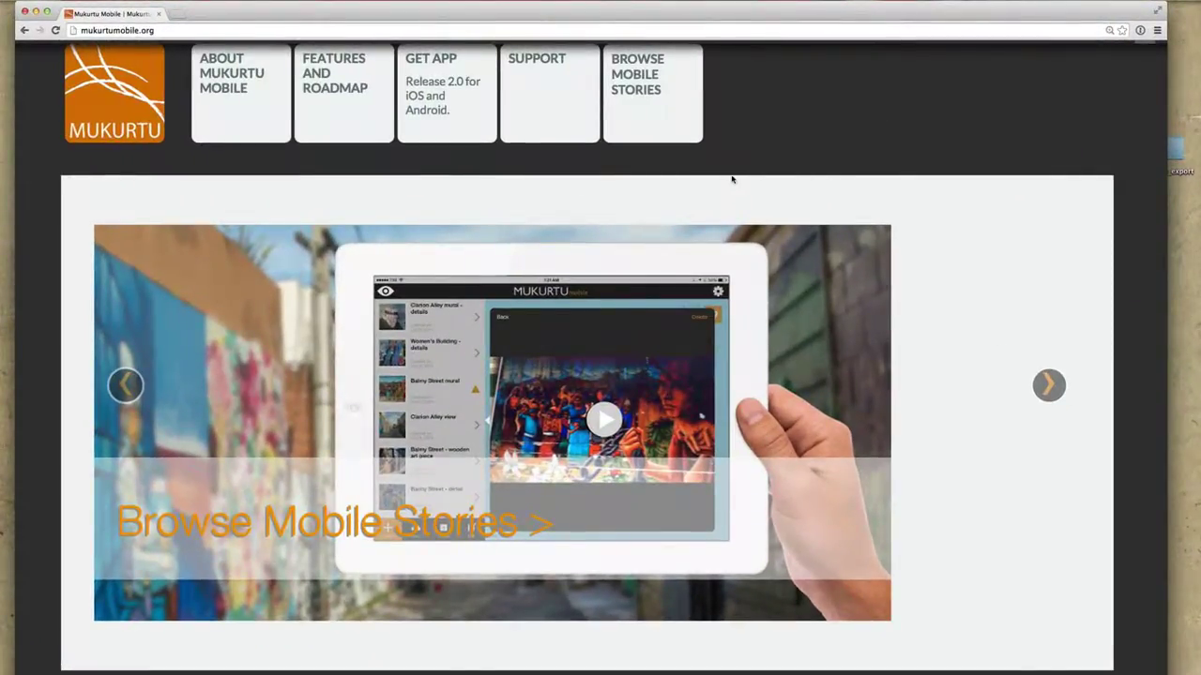
# Open the Browse Mobile Stories page and start creating a new Digital Heritage item
pyautogui.scroll(-1, 733, 180)
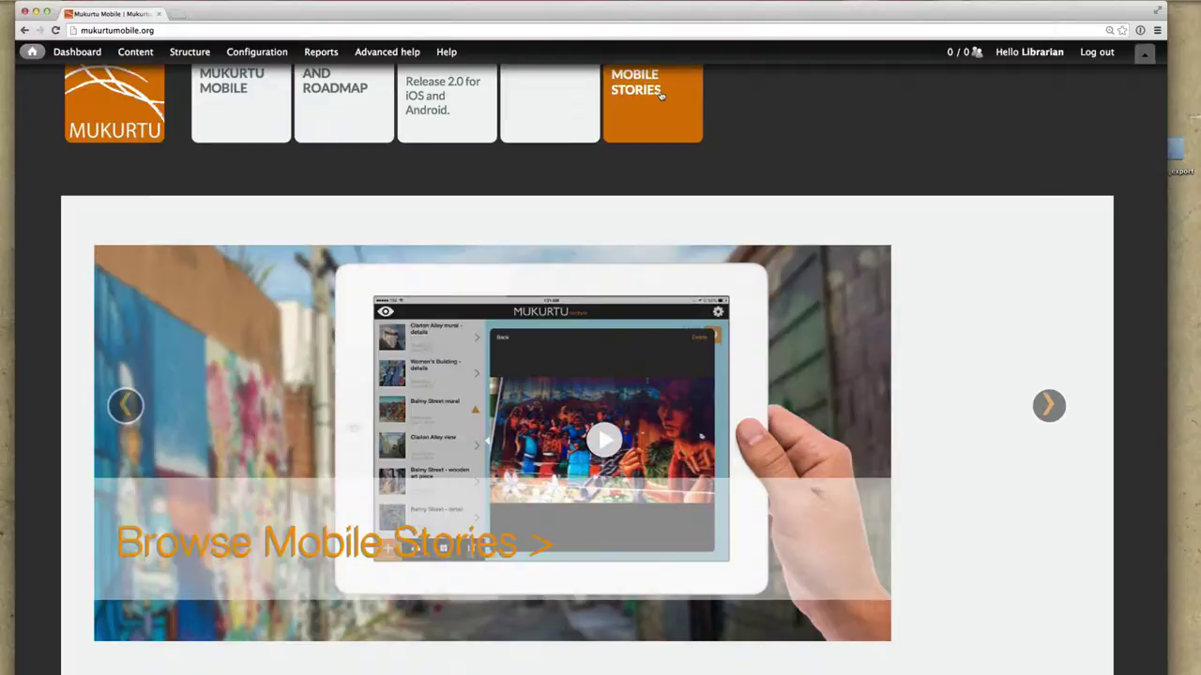
pyautogui.click(661, 96)
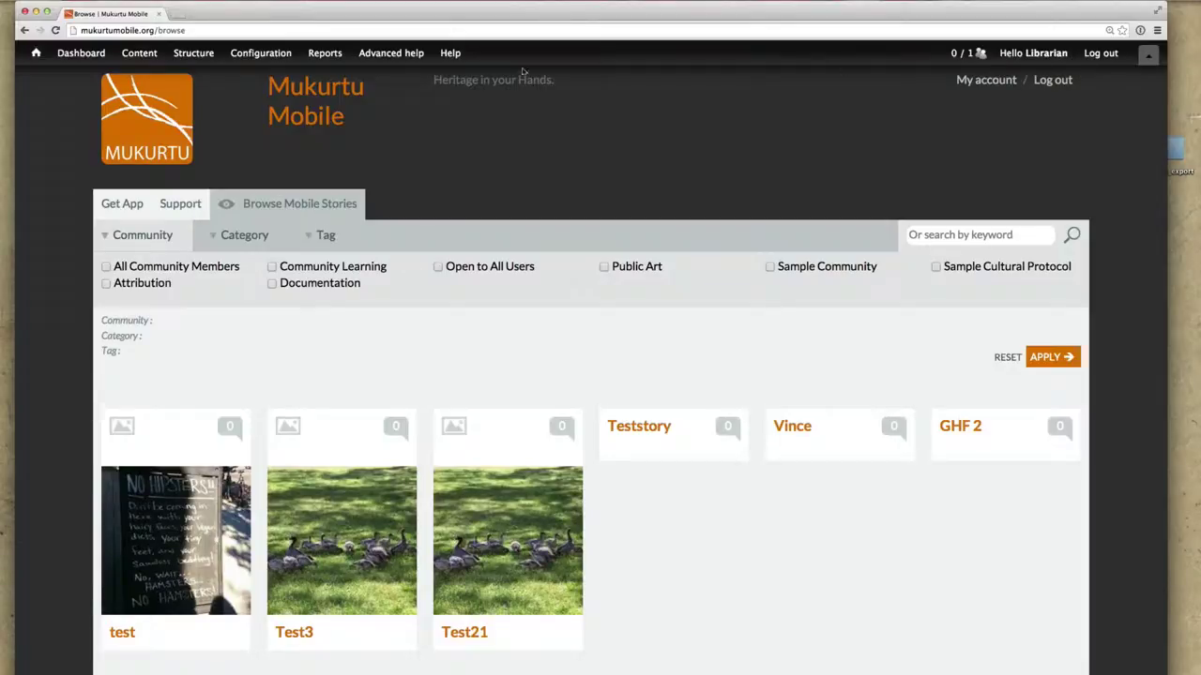
pyautogui.moveTo(122, 59)
pyautogui.click(312, 128)
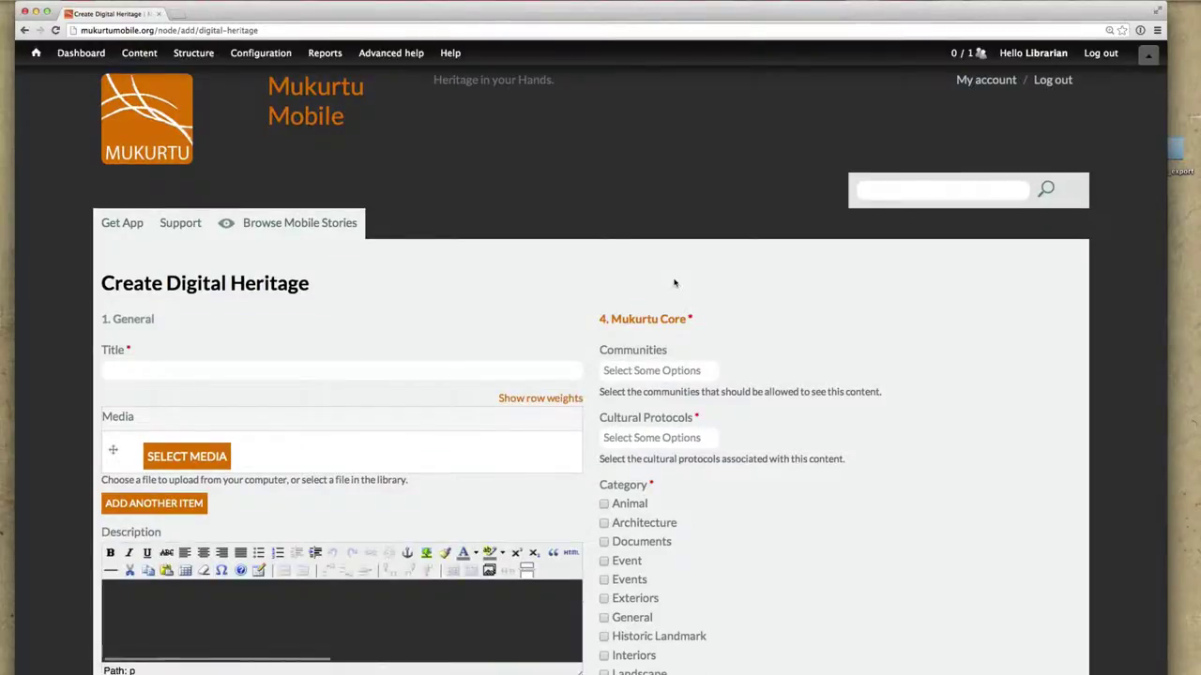
# Look over the General, Traditional Knowledge, Mukurtu Core and Standard Metadata fields of the Create Digital Heritage form
pyautogui.scroll(-2, 673, 282)
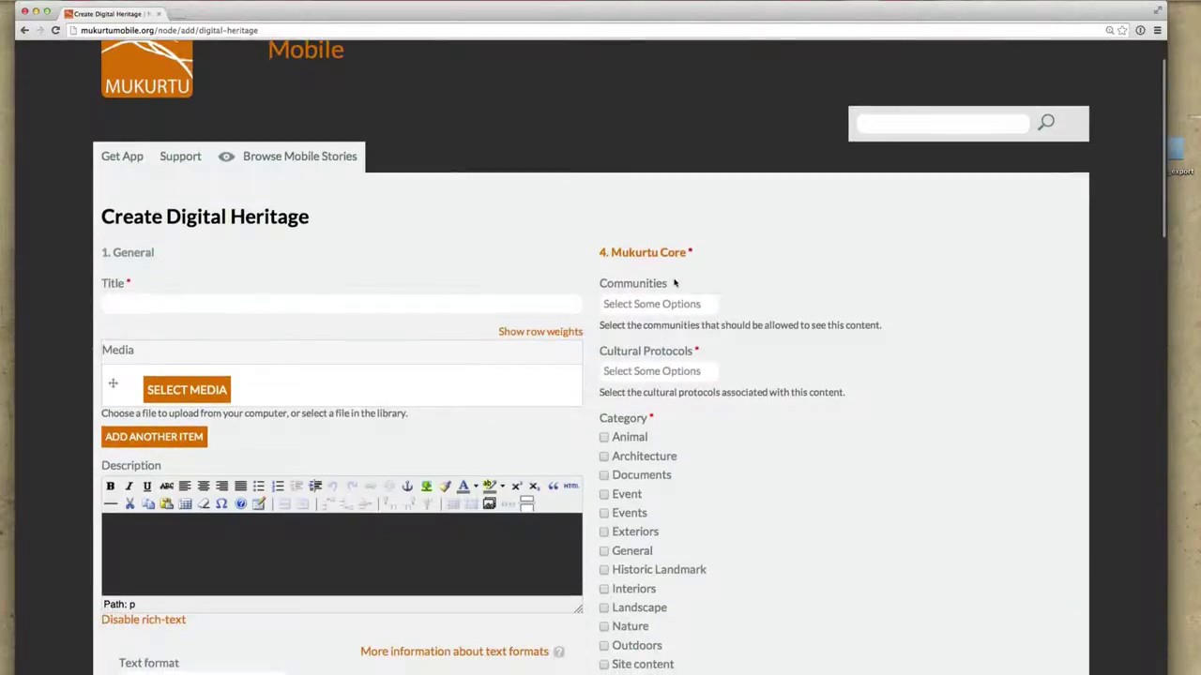
pyautogui.scroll(-3, 674, 283)
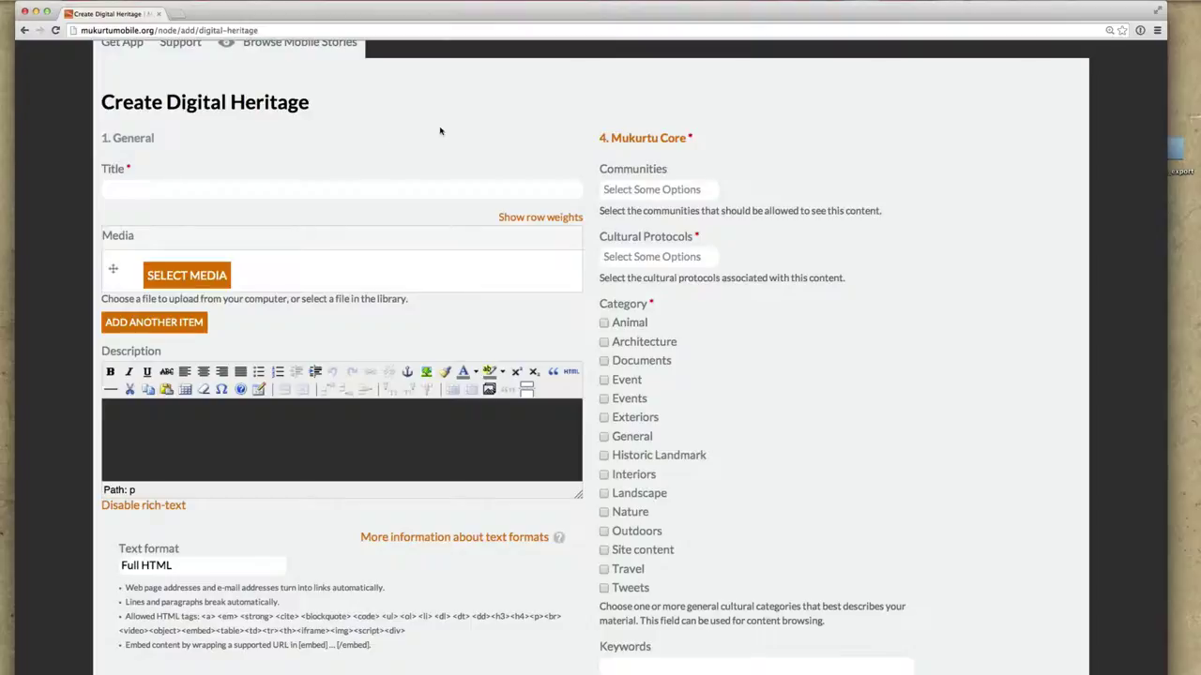
pyautogui.scroll(-3, 669, 342)
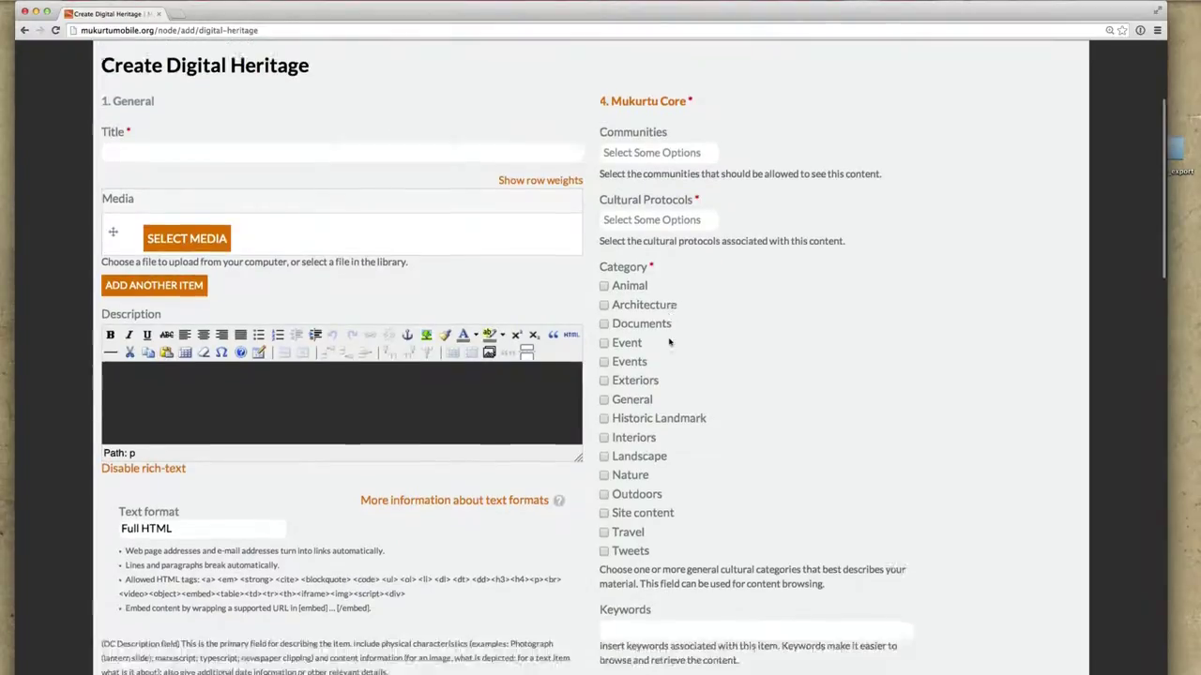
pyautogui.scroll(2, 670, 342)
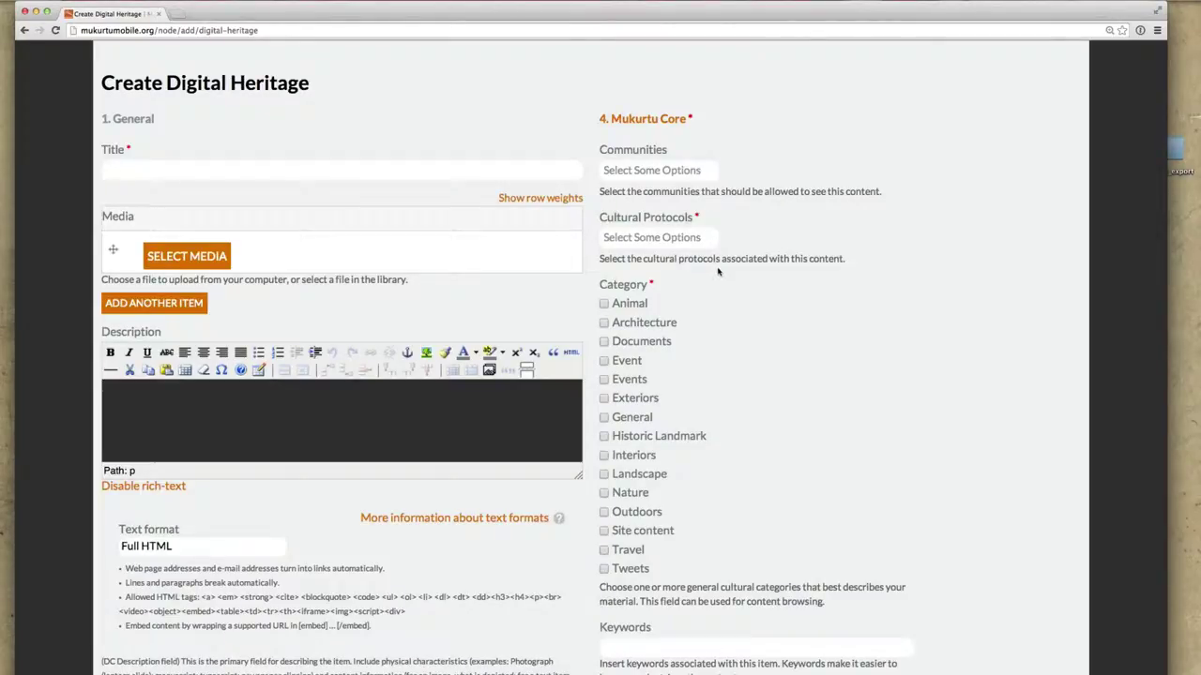
pyautogui.scroll(-10, 718, 272)
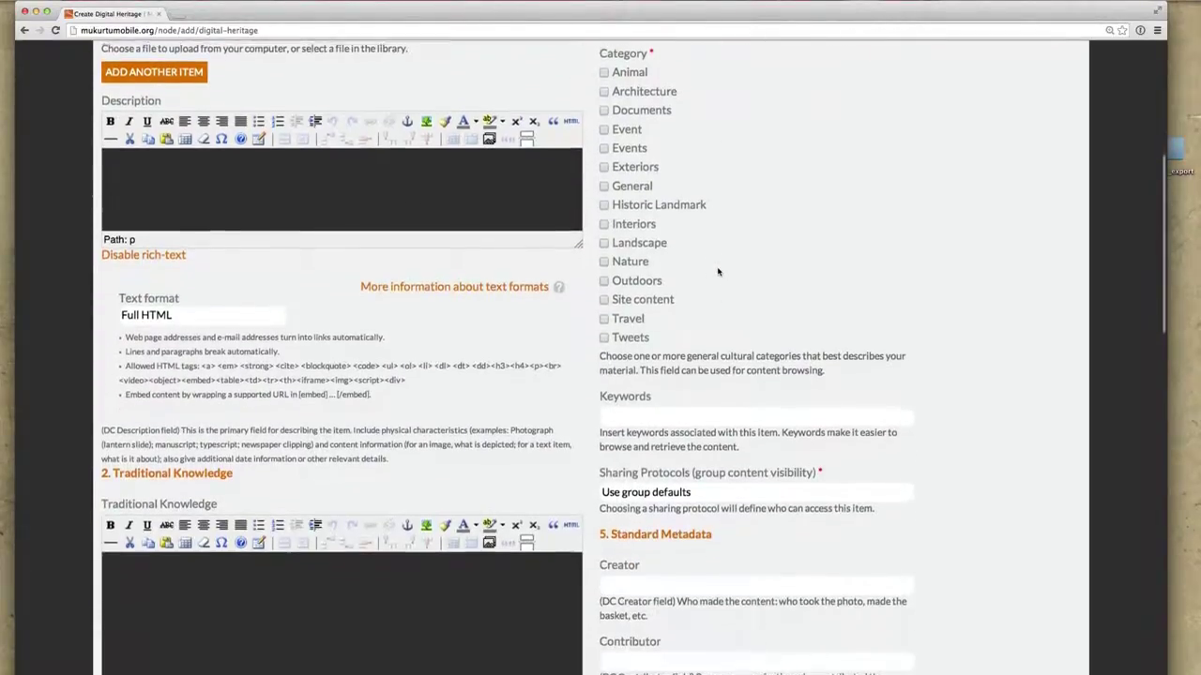
pyautogui.scroll(8, 718, 273)
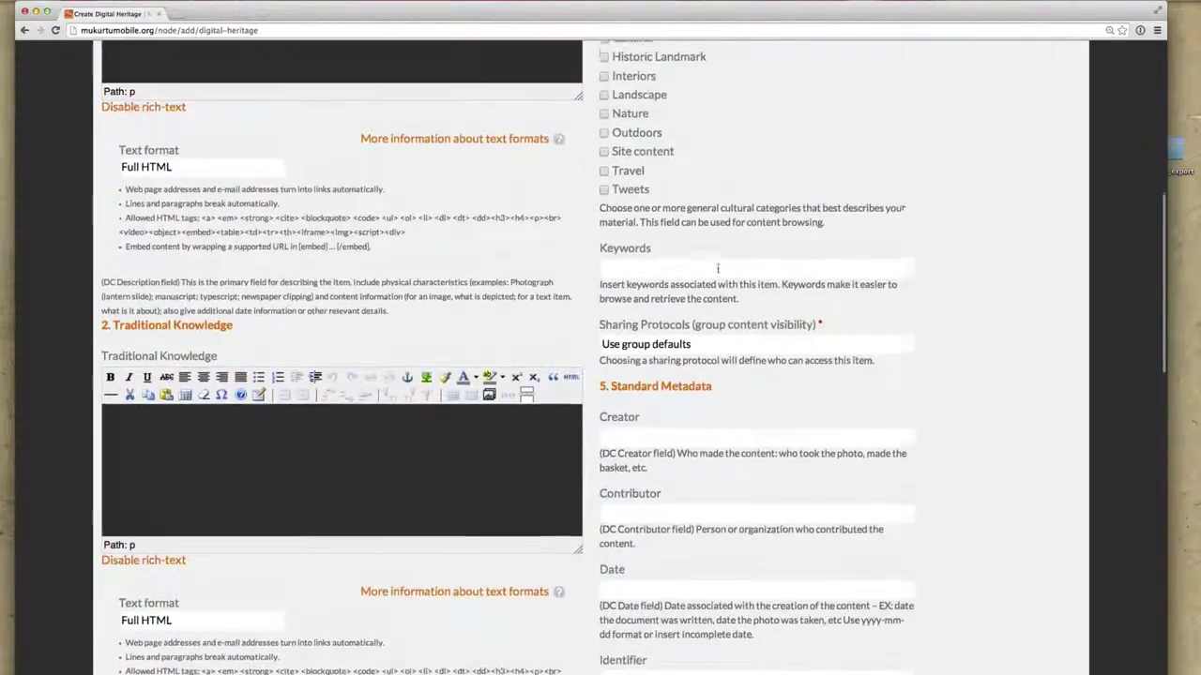
pyautogui.scroll(3, 717, 273)
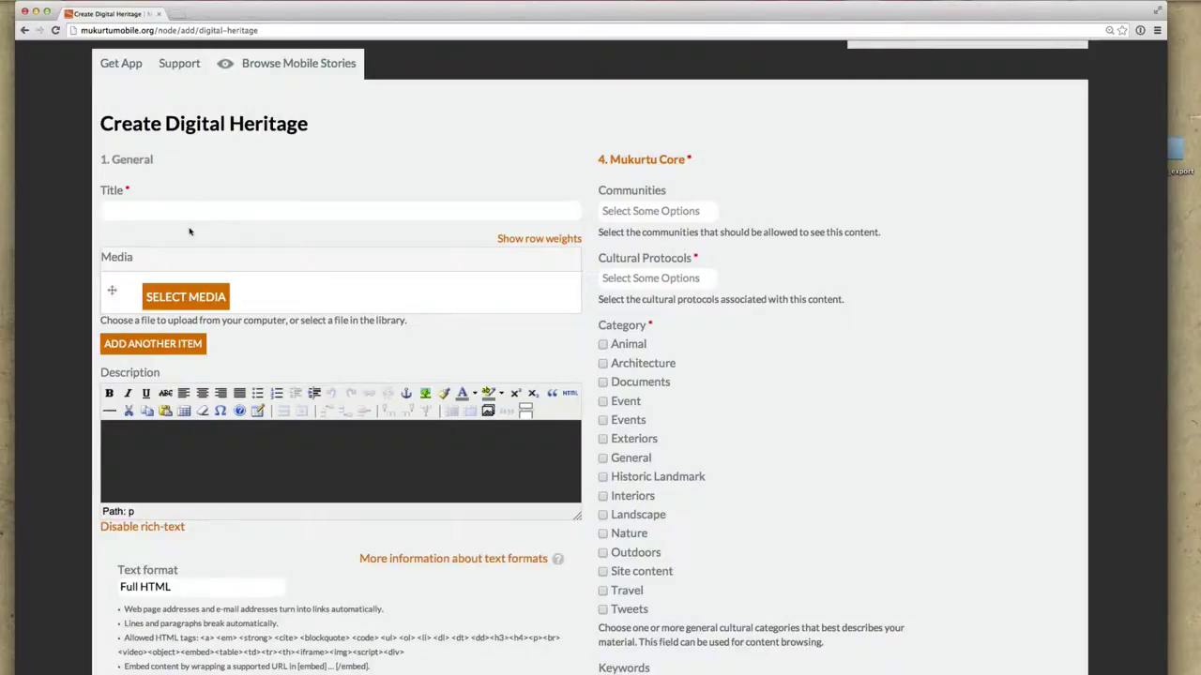
# Open the media selection for the item and view its Web, Media Library and Upload sources
pyautogui.click(198, 296)
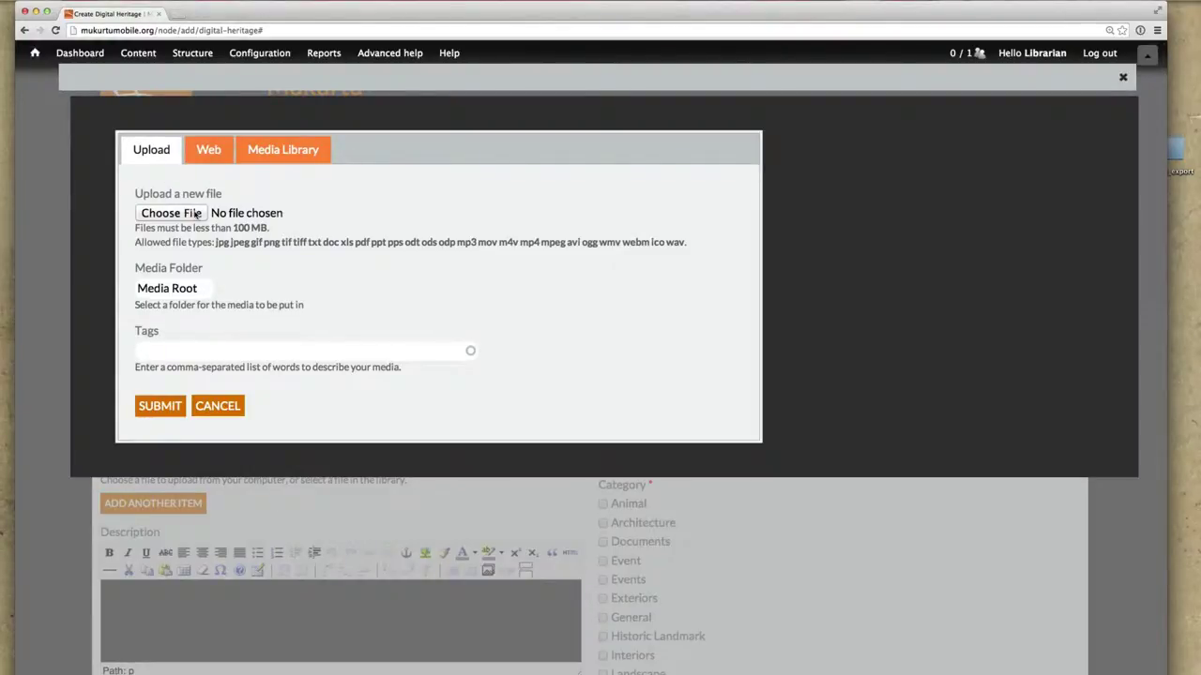
pyautogui.click(206, 149)
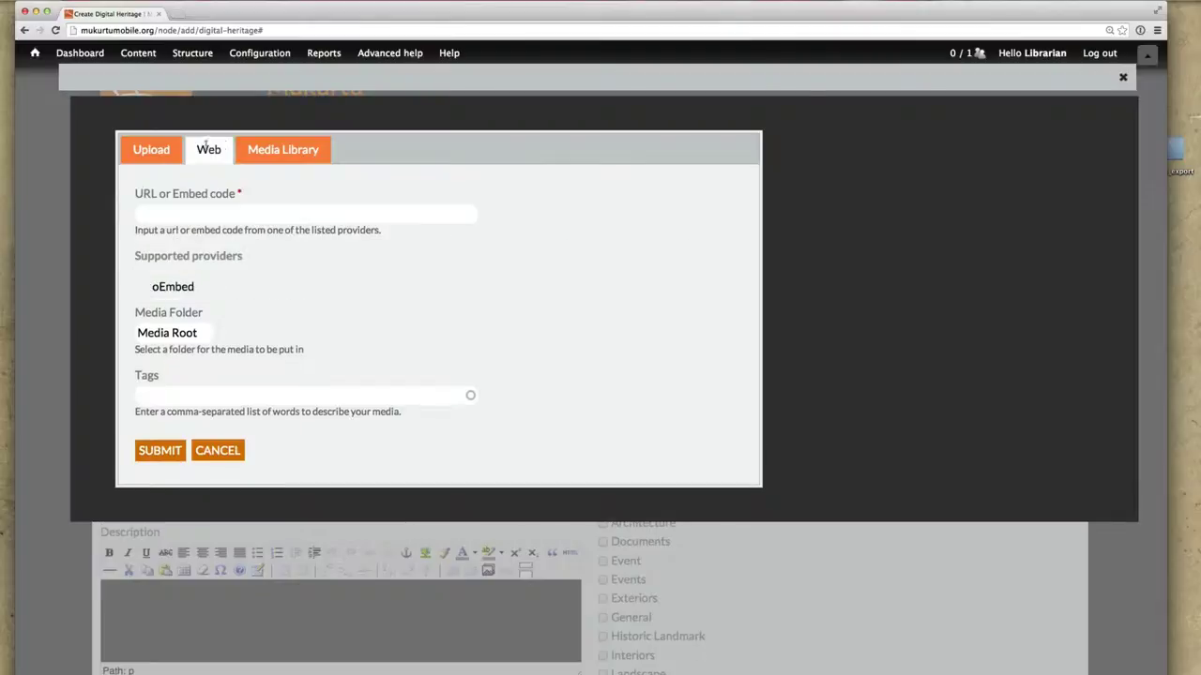
pyautogui.click(281, 153)
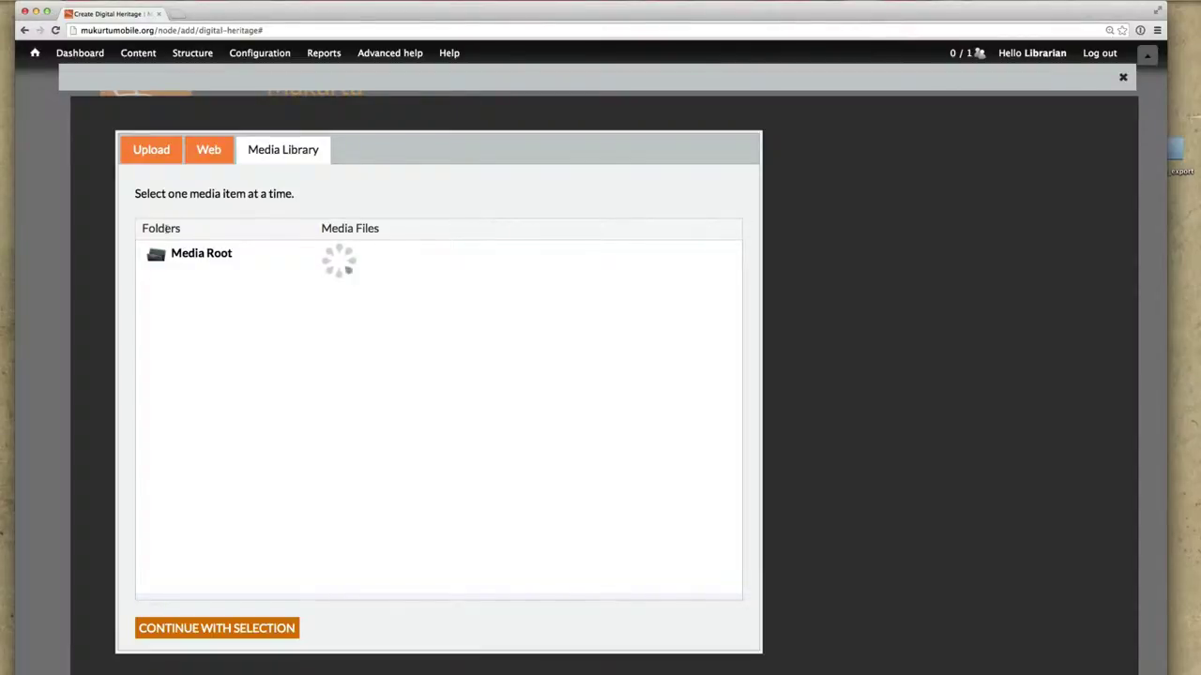
pyautogui.click(152, 152)
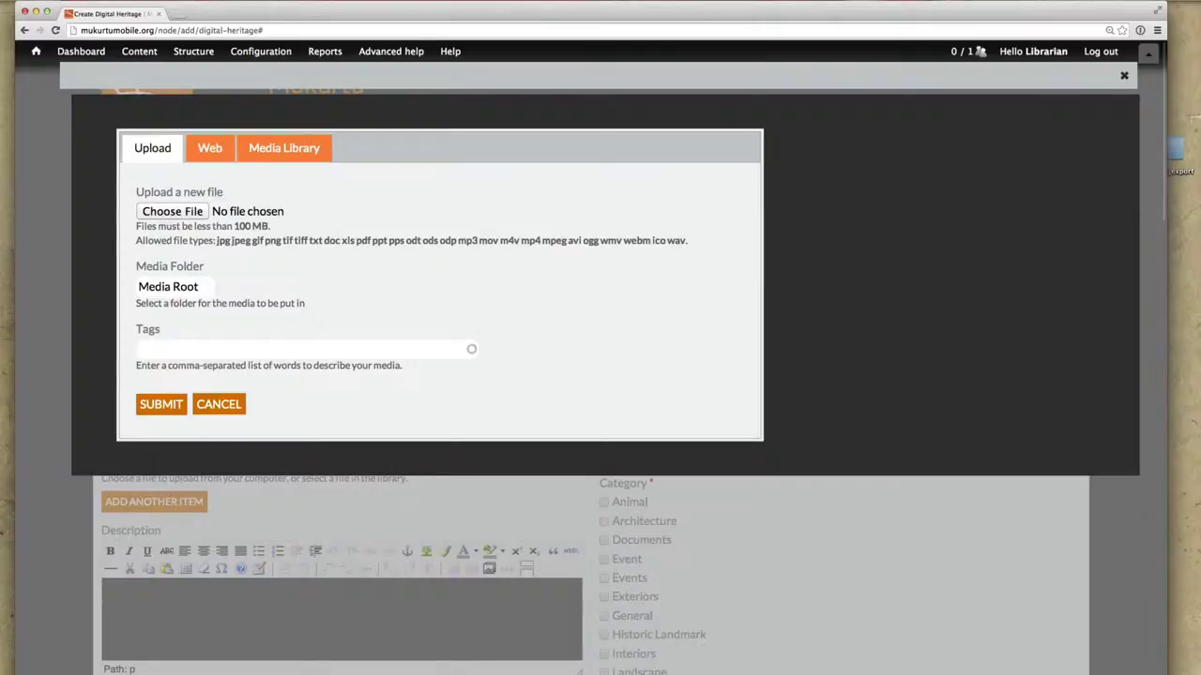
# Upload Slide1_alt.jpg from the Desktop folder as the item's media
pyautogui.click(193, 211)
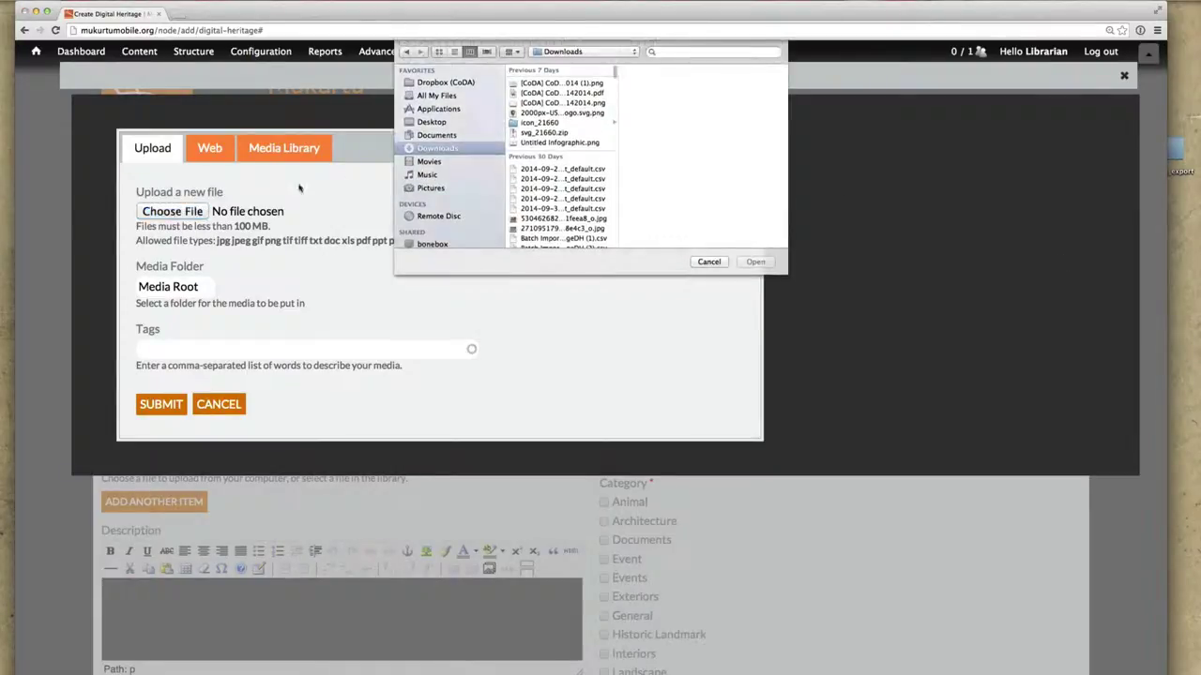
pyautogui.click(439, 122)
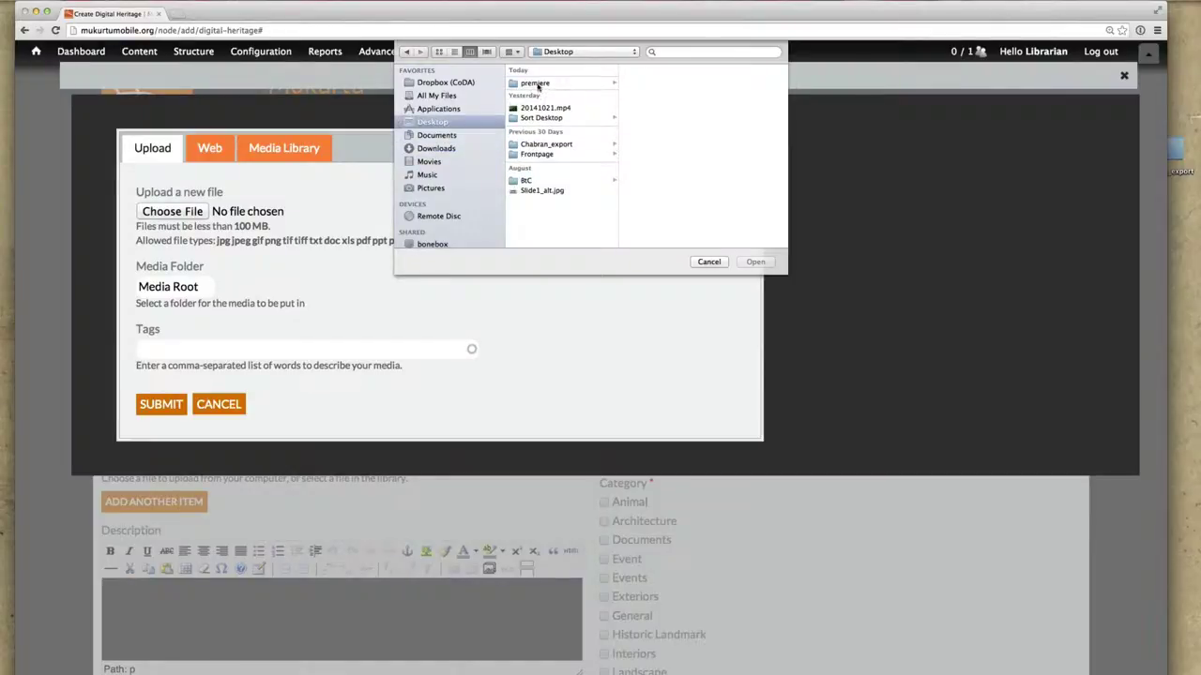
pyautogui.doubleClick(543, 190)
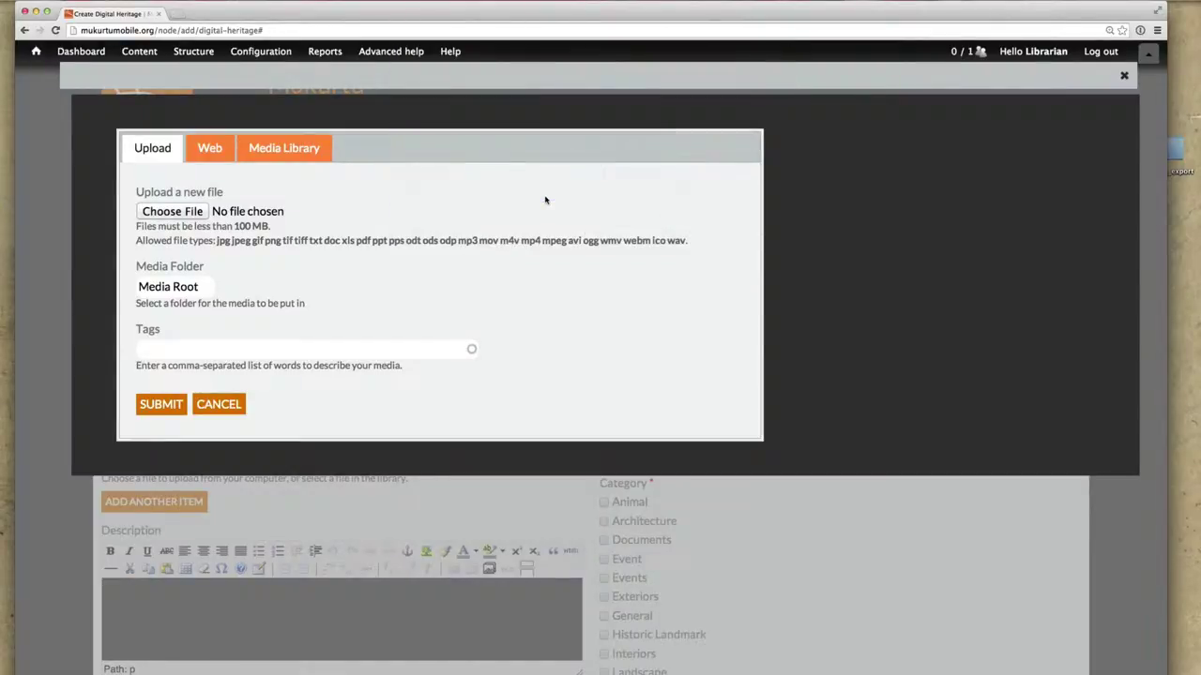
pyautogui.click(177, 409)
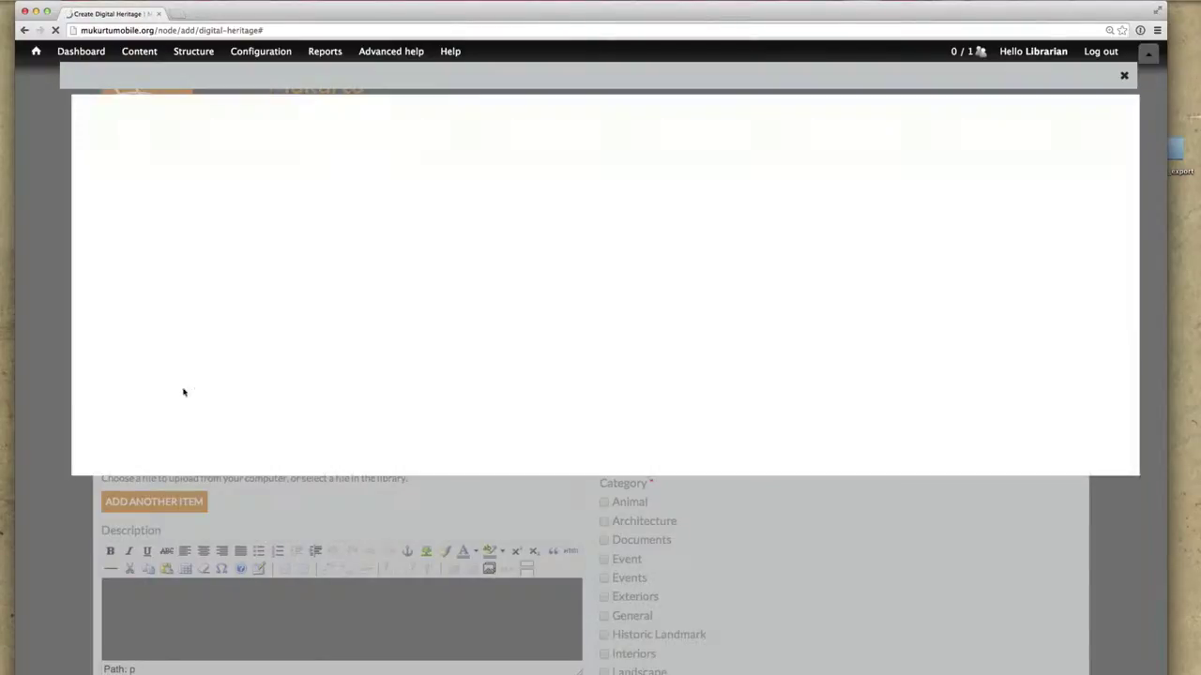
# Enter "Title" as the item's title and assign the Public Art cultural protocol
pyautogui.scroll(-3, 380, 356)
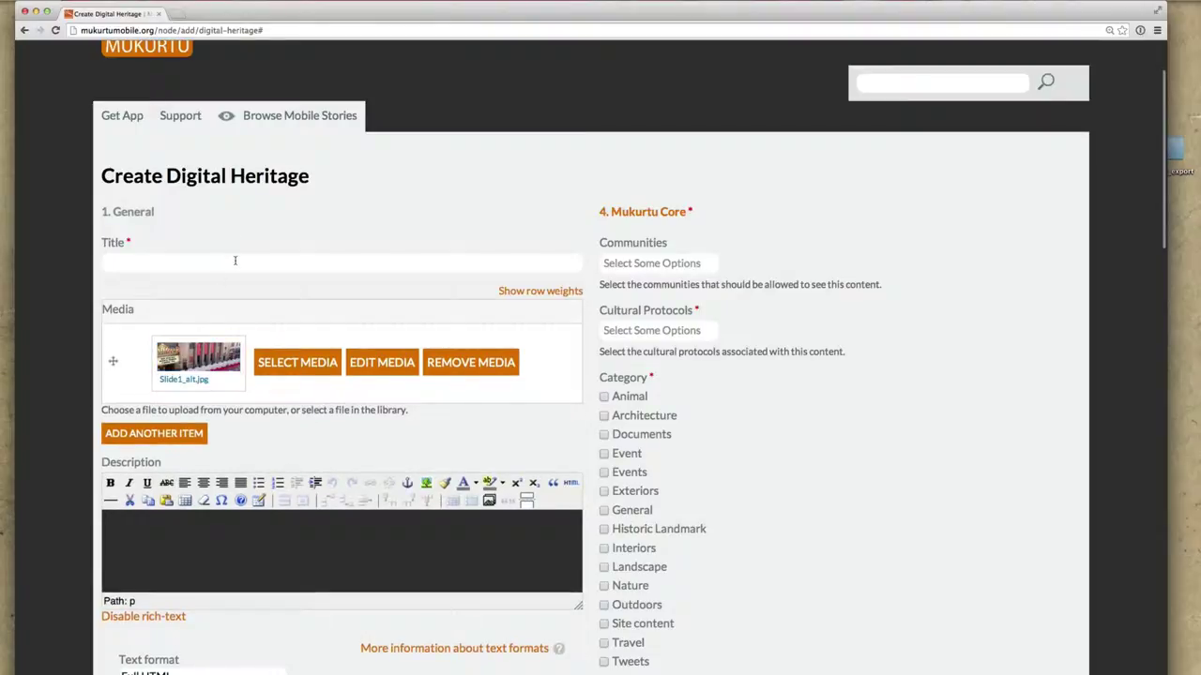
pyautogui.write('Title')
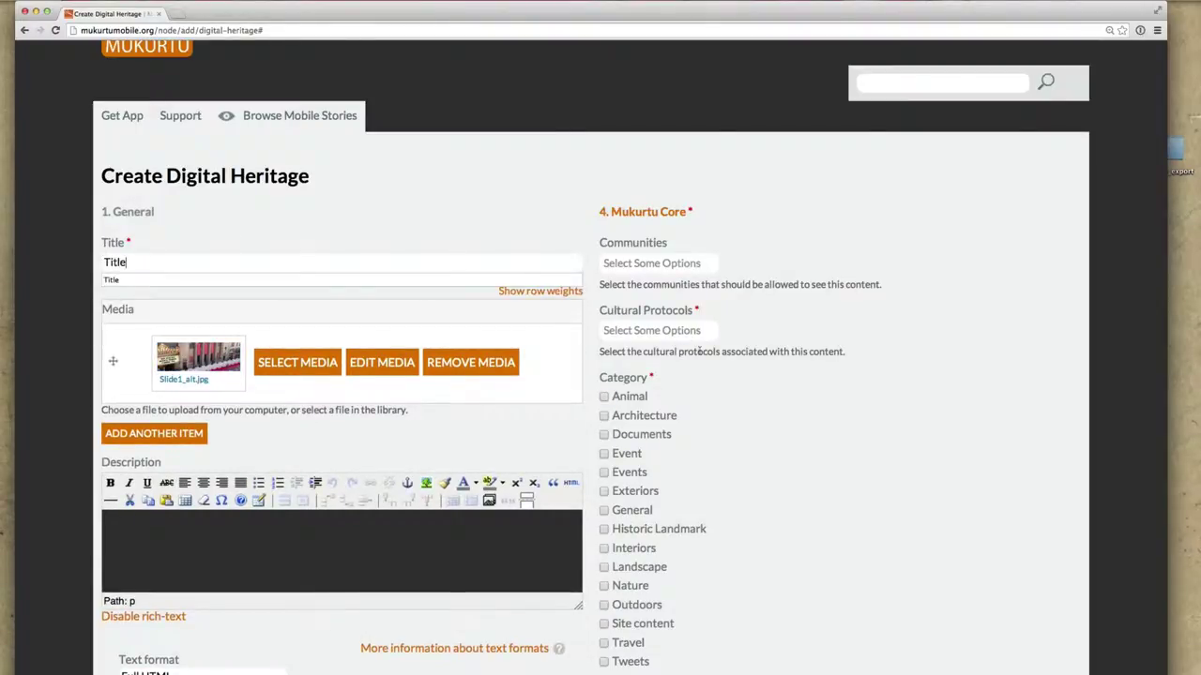
pyautogui.click(647, 330)
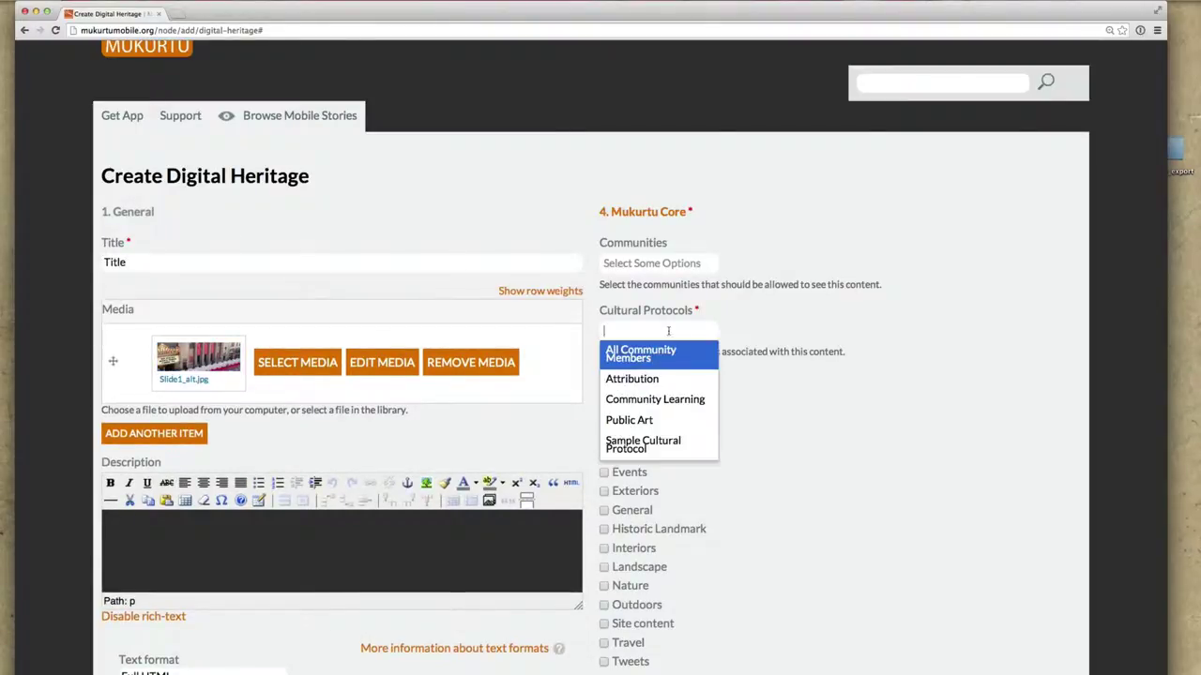
pyautogui.click(654, 423)
# Assign only the General category to the Digital Heritage item
pyautogui.scroll(-4, 685, 421)
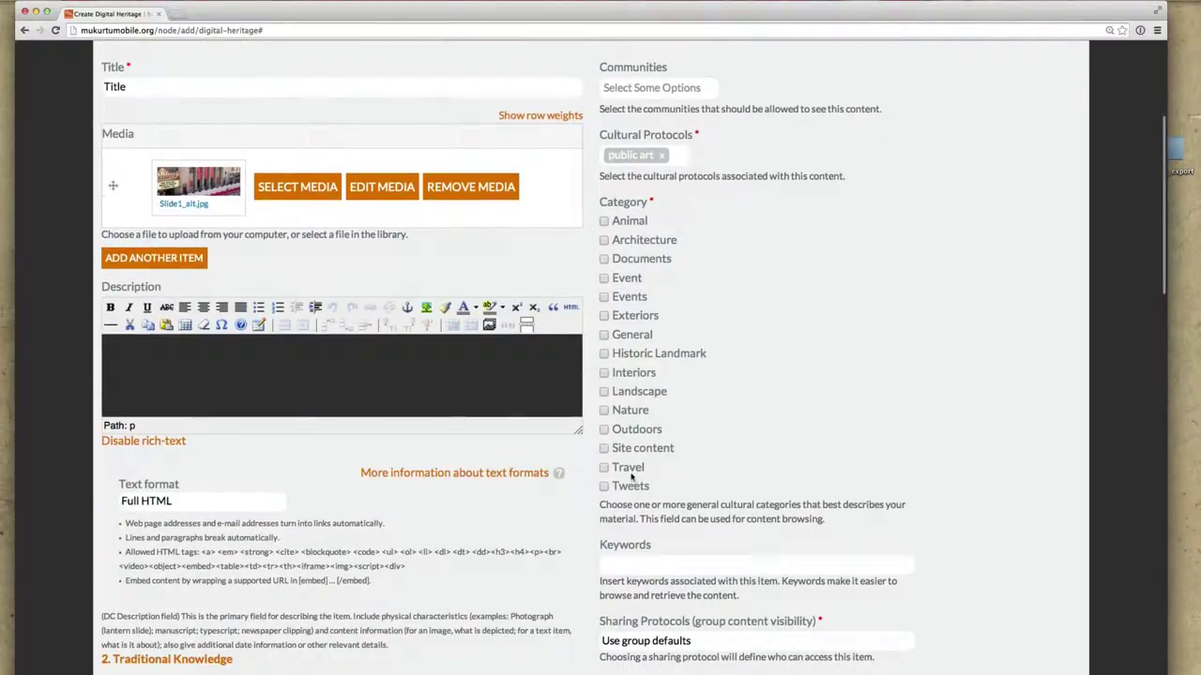
pyautogui.click(638, 396)
pyautogui.click(633, 338)
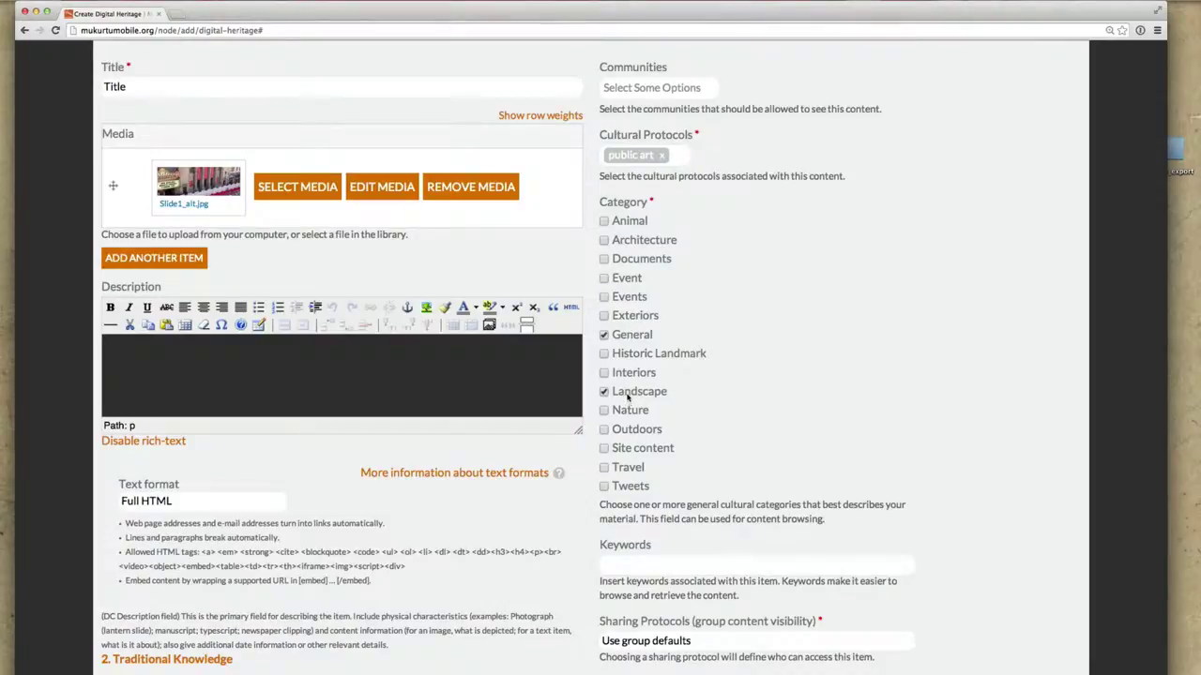
pyautogui.click(629, 394)
# Save the new Digital Heritage item, leaving the licensing and map fields at their defaults, and view its page
pyautogui.scroll(-5, 626, 400)
pyautogui.scroll(-15, 625, 398)
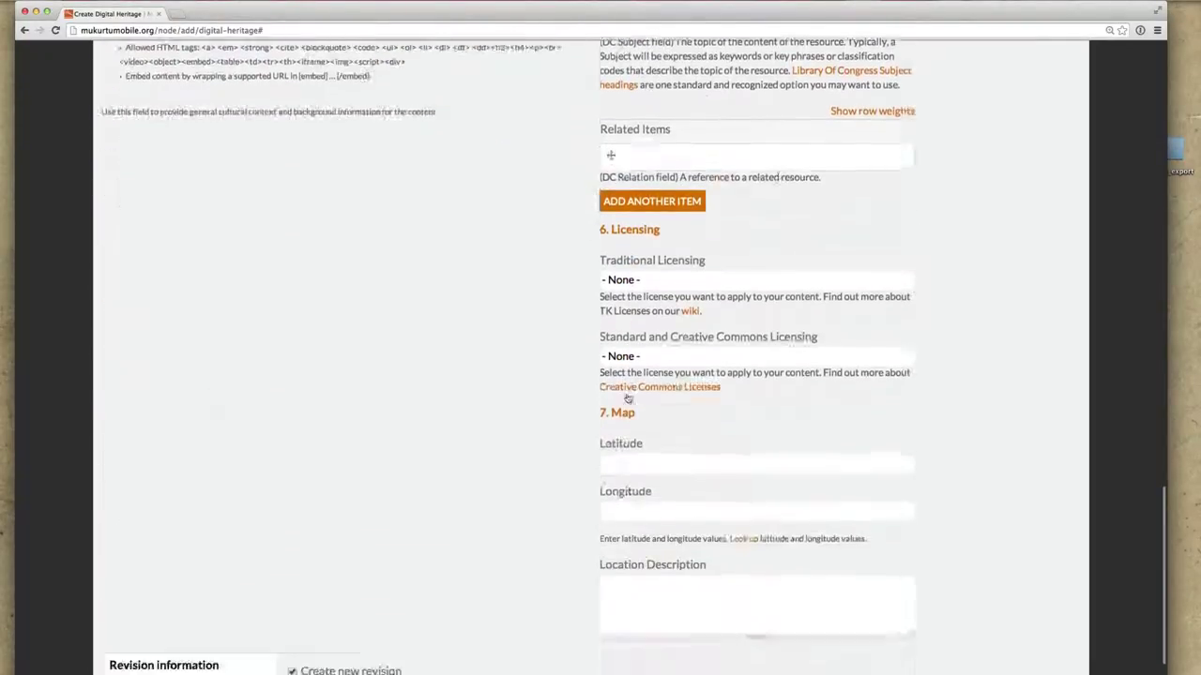
pyautogui.scroll(-1, 626, 396)
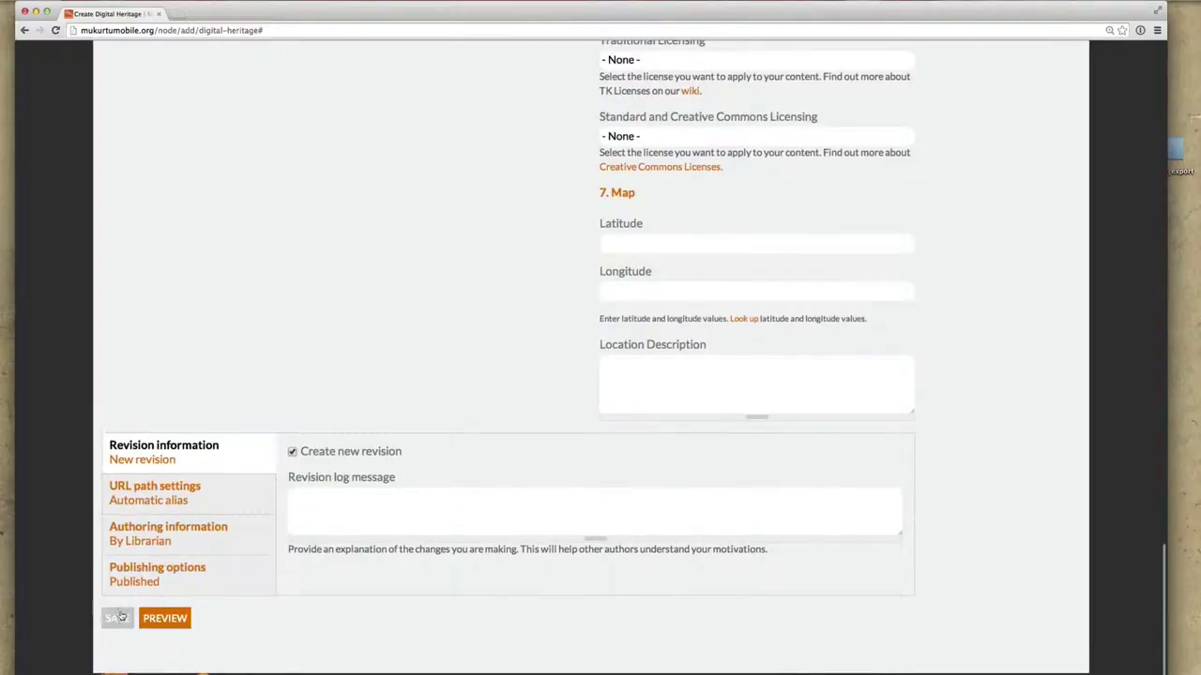
pyautogui.scroll(1, 300, 273)
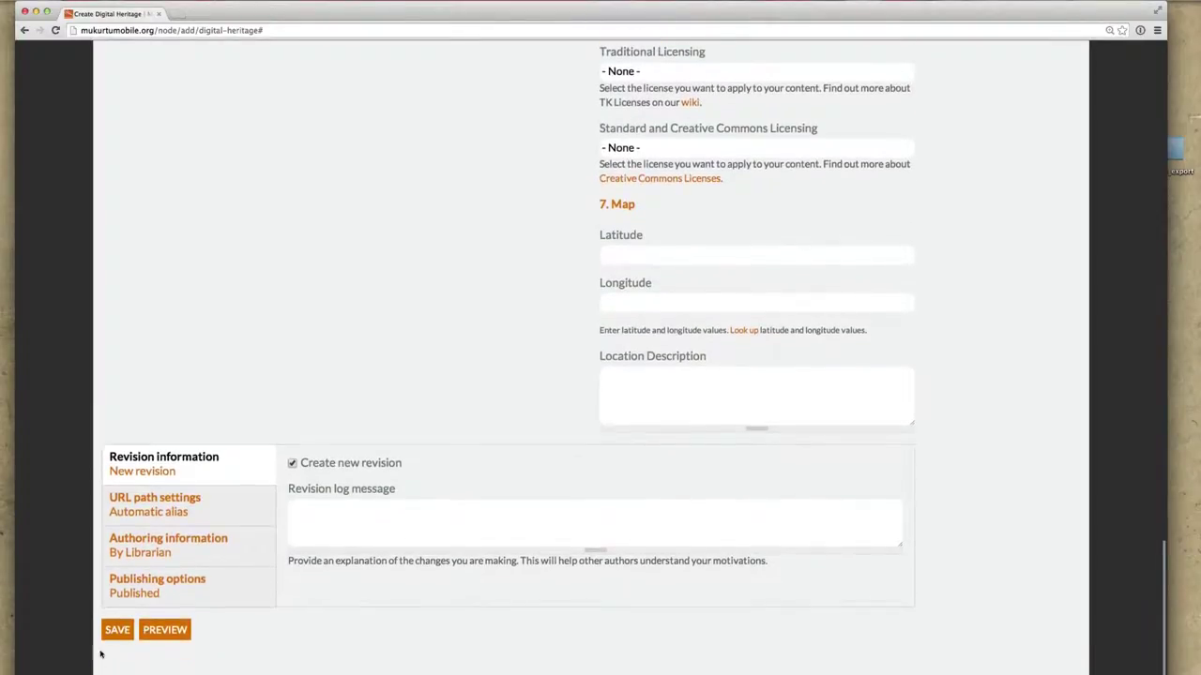
pyautogui.click(120, 636)
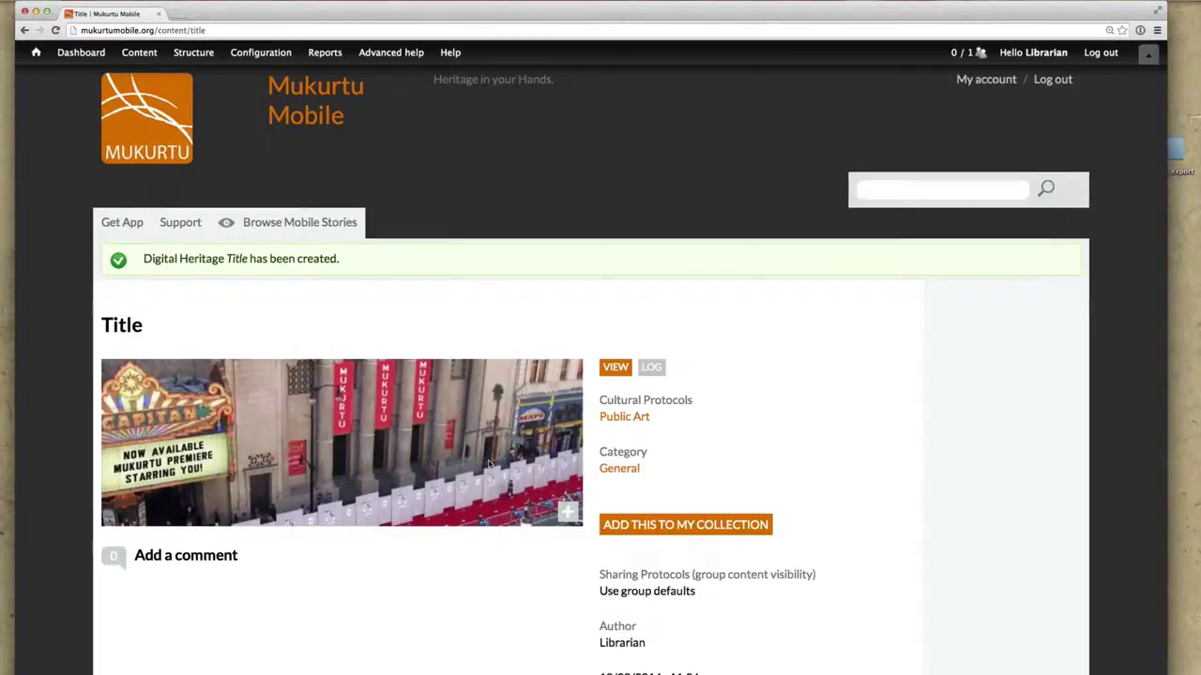
pyautogui.scroll(-2, 488, 463)
pyautogui.scroll(1, 486, 460)
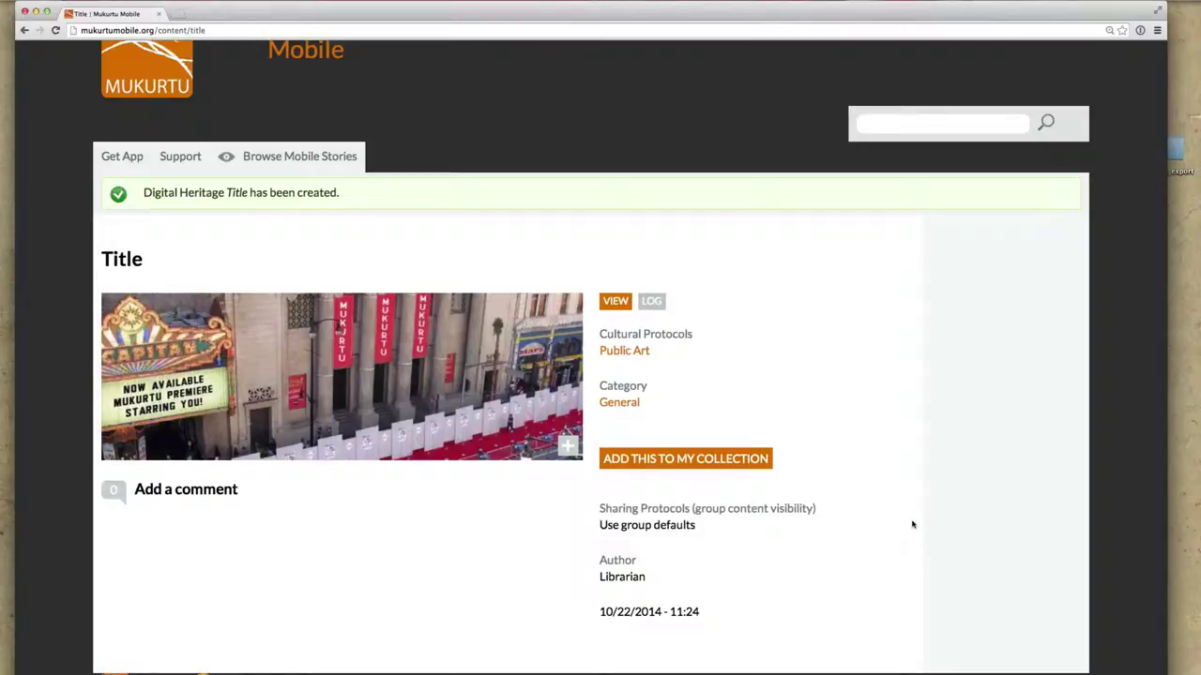
# Open the site dashboard and examine its options for communities, content, demo content, site setup and configuration
pyautogui.scroll(2, 274, 211)
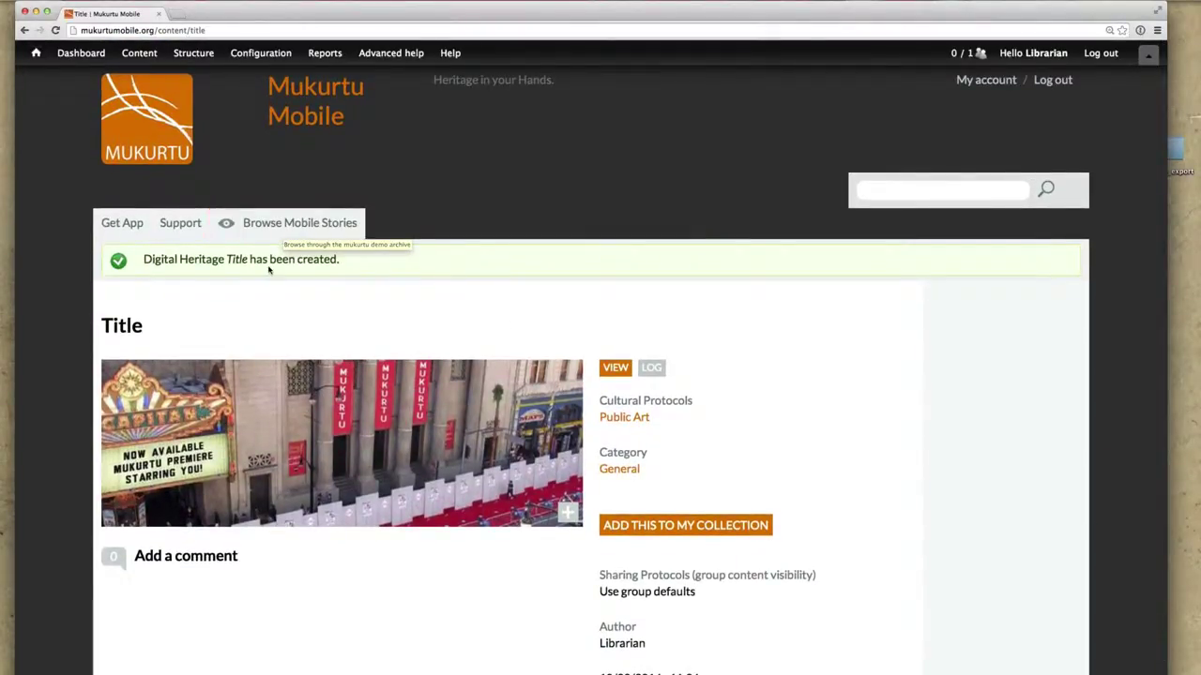
pyautogui.click(97, 56)
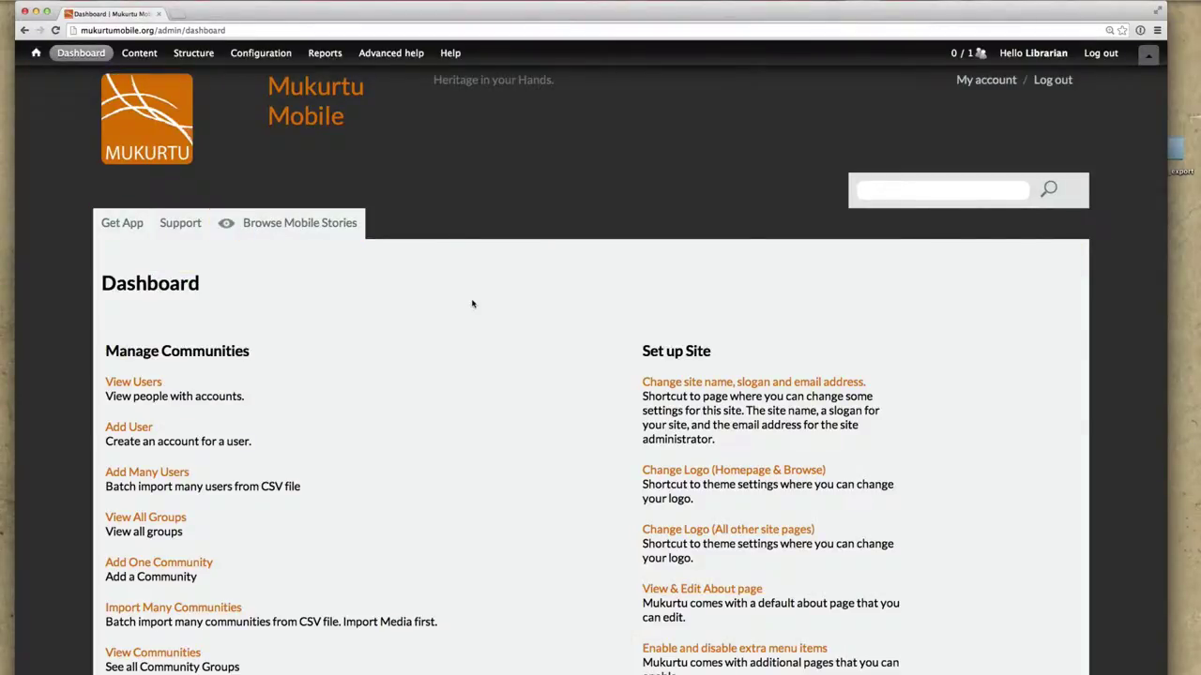
pyautogui.scroll(-4, 472, 303)
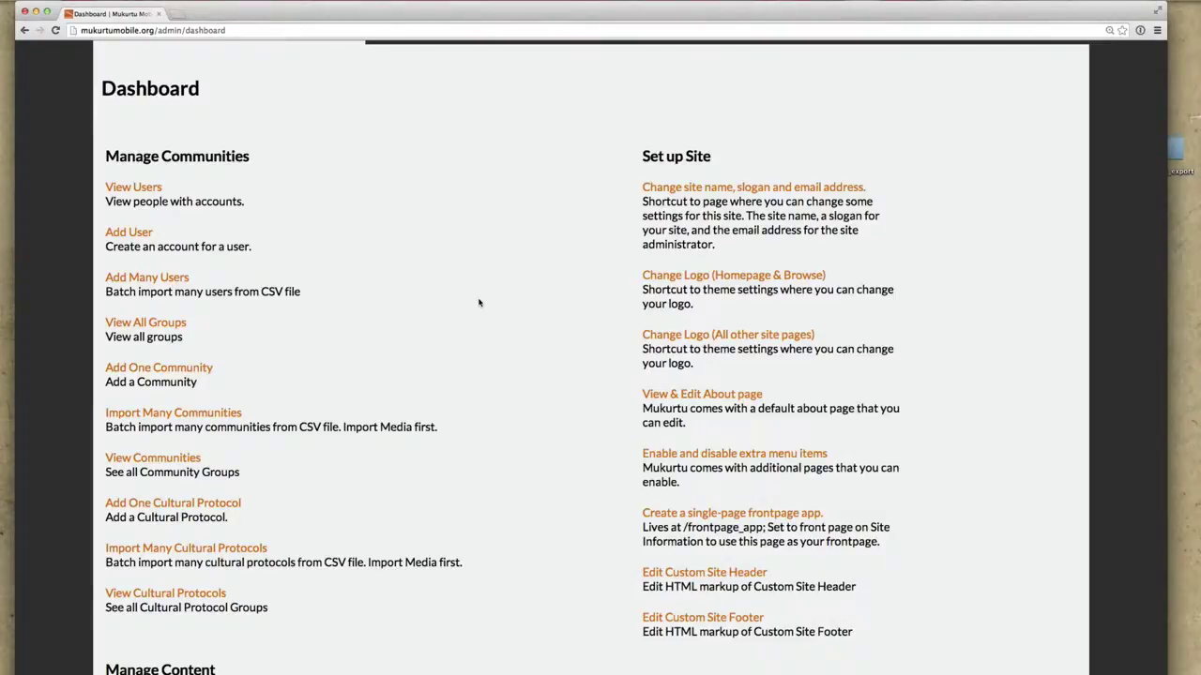
pyautogui.scroll(-2, 479, 303)
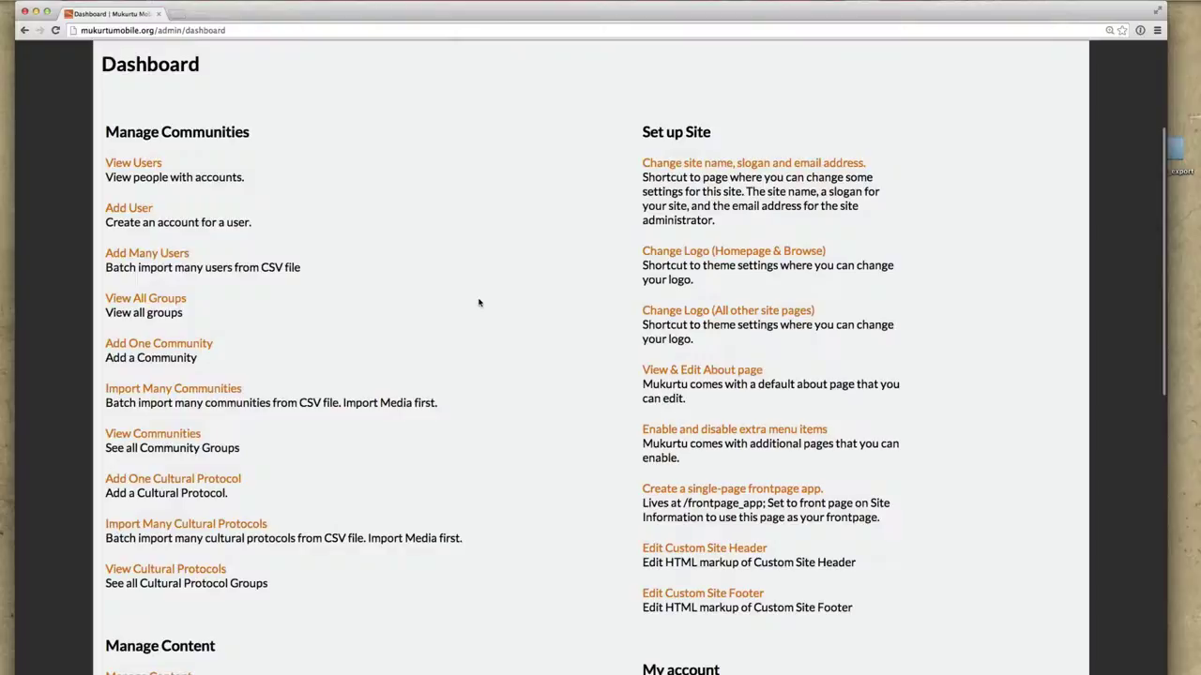
pyautogui.scroll(2, 478, 302)
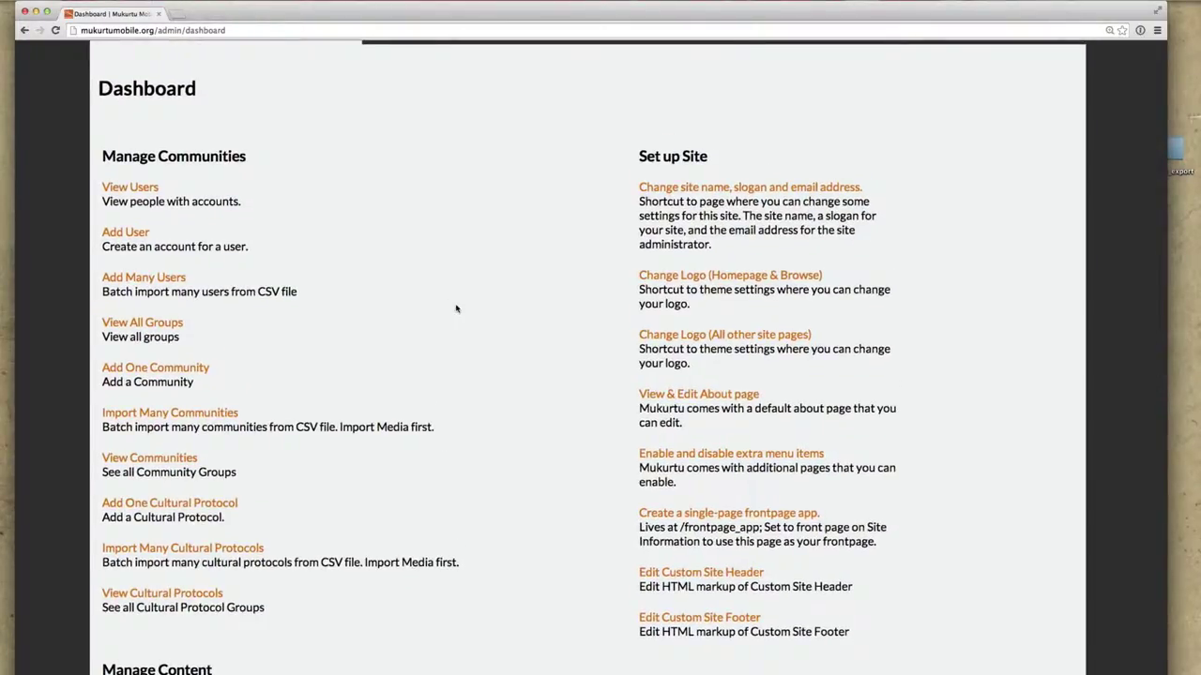
pyautogui.scroll(-10, 479, 303)
pyautogui.scroll(-11, 457, 308)
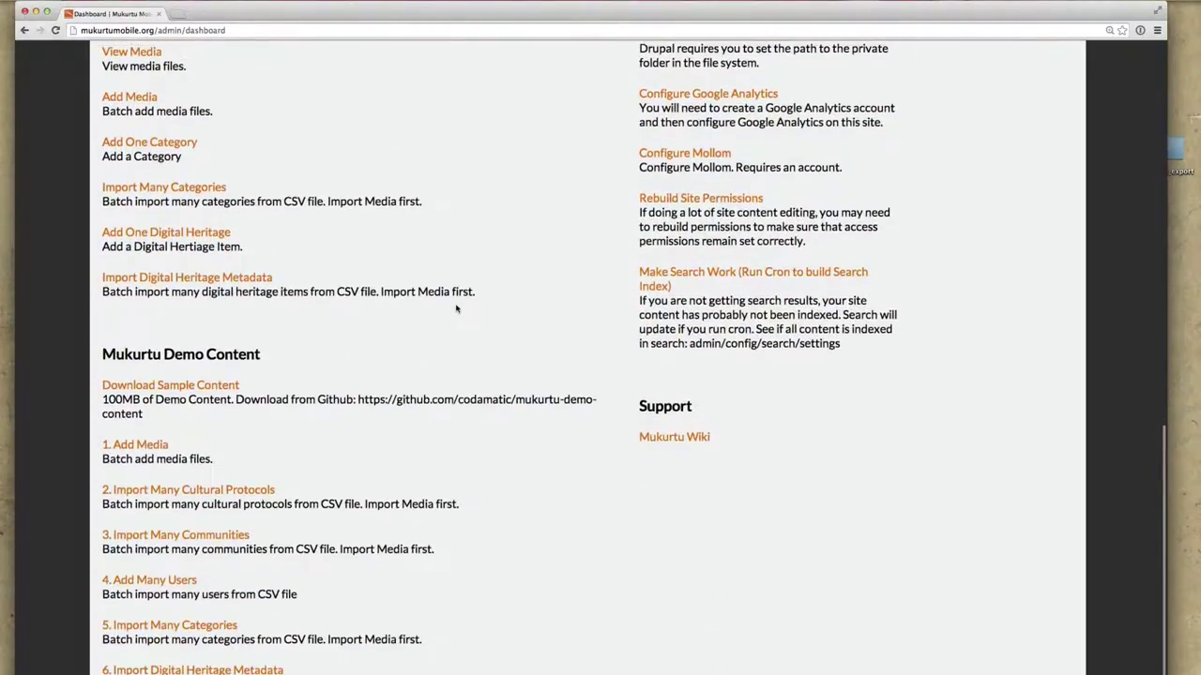
pyautogui.scroll(5, 457, 308)
pyautogui.scroll(4, 457, 309)
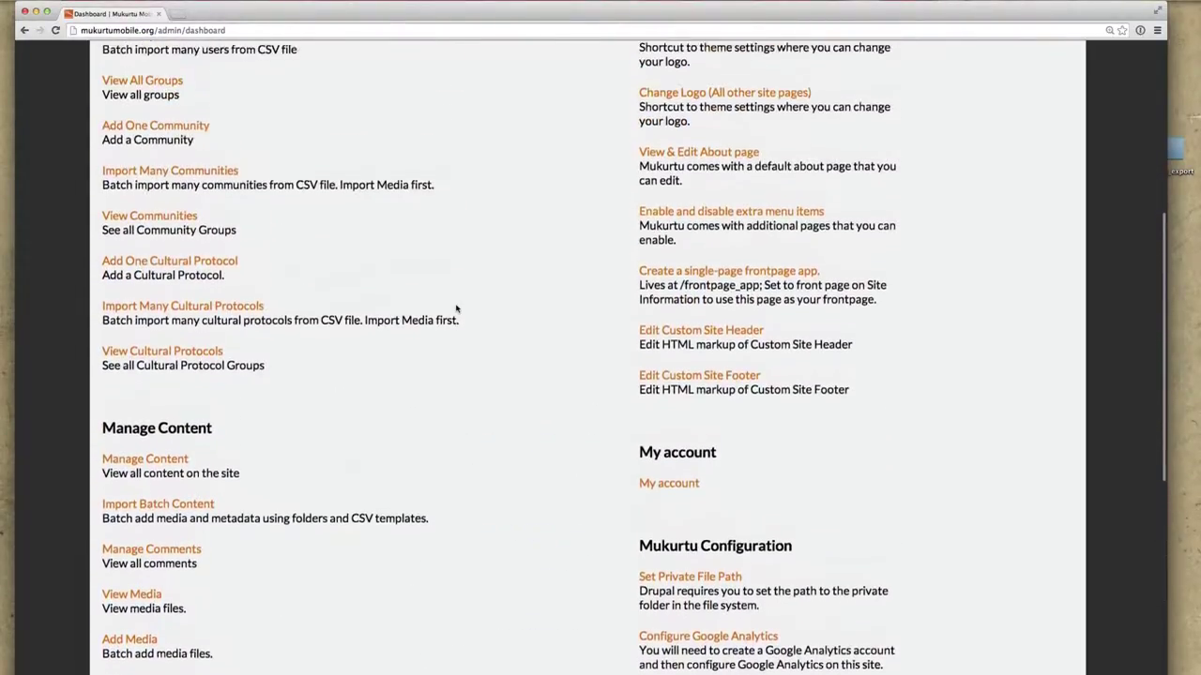
# Try to open the site name, slogan and email address settings from the dashboard, and return to the dashboard
pyautogui.scroll(1, 457, 309)
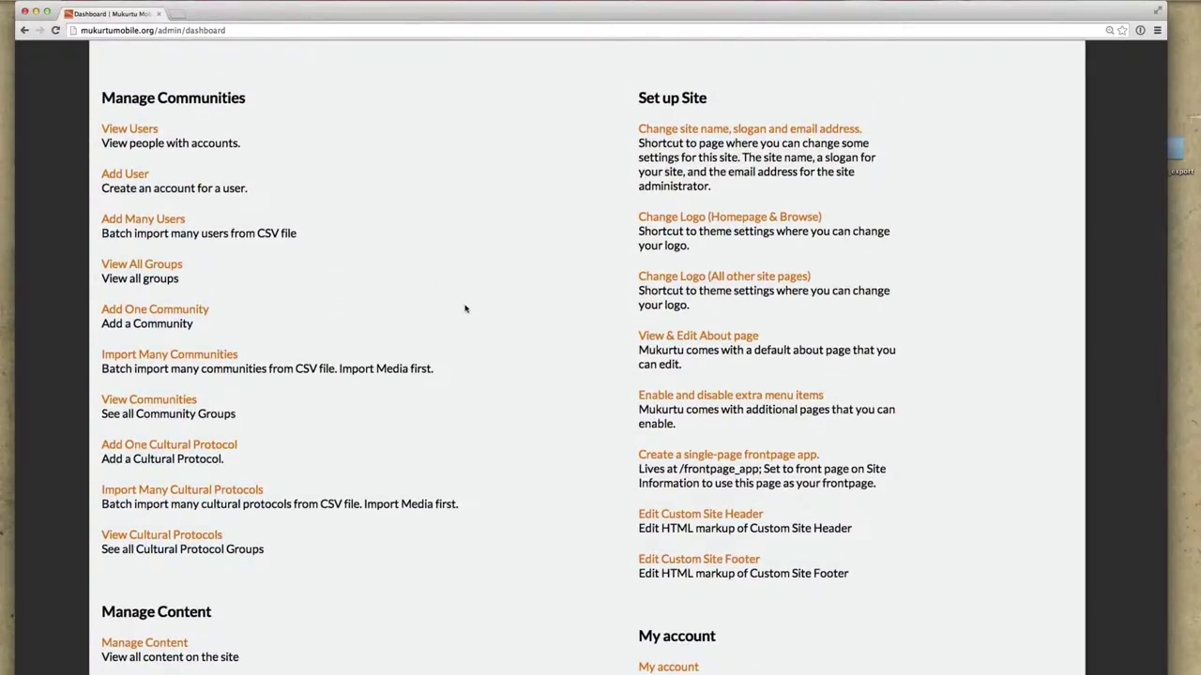
pyautogui.scroll(2, 469, 305)
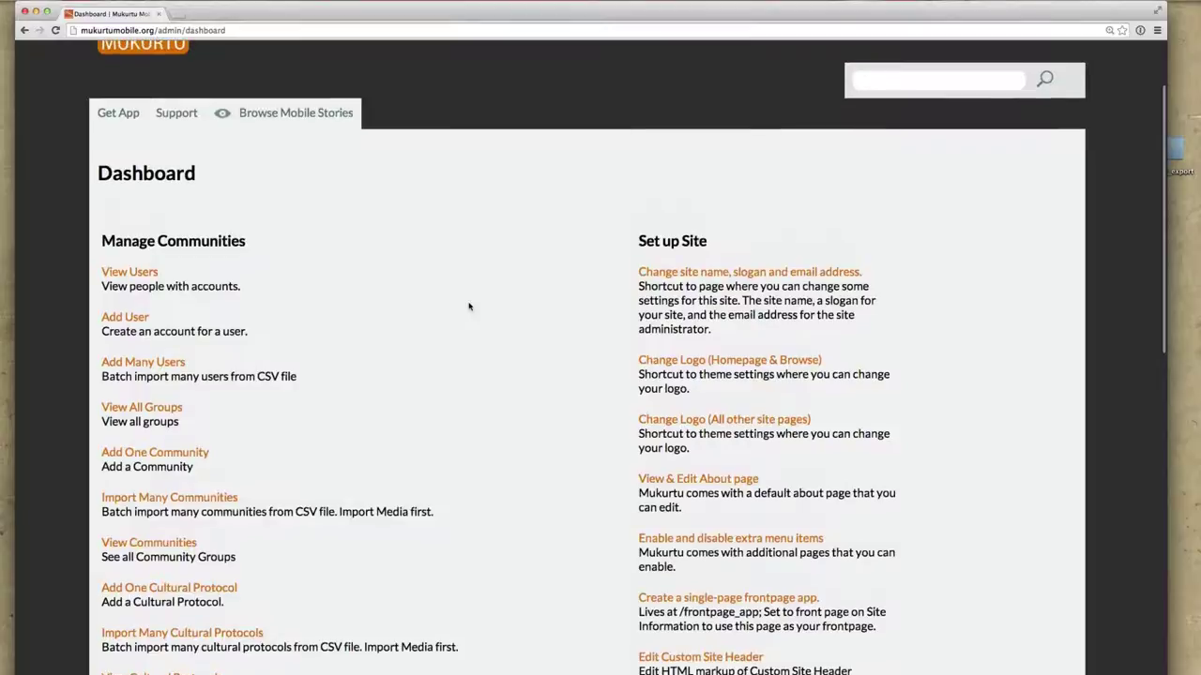
pyautogui.scroll(1, 688, 276)
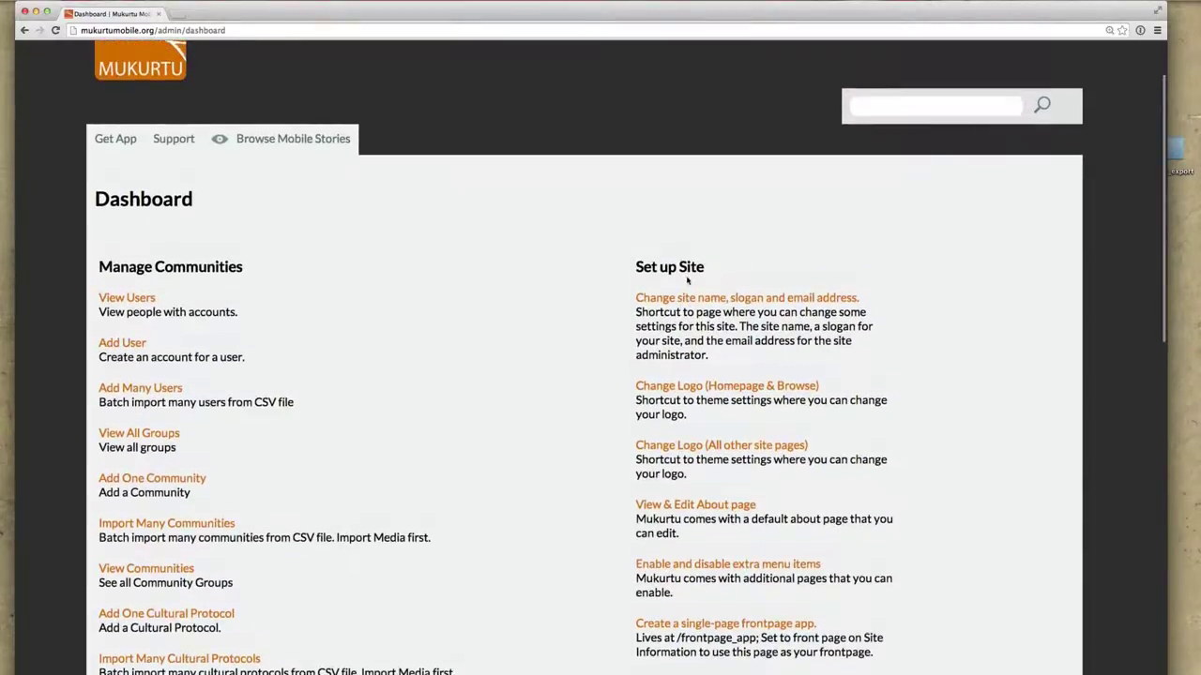
pyautogui.click(695, 299)
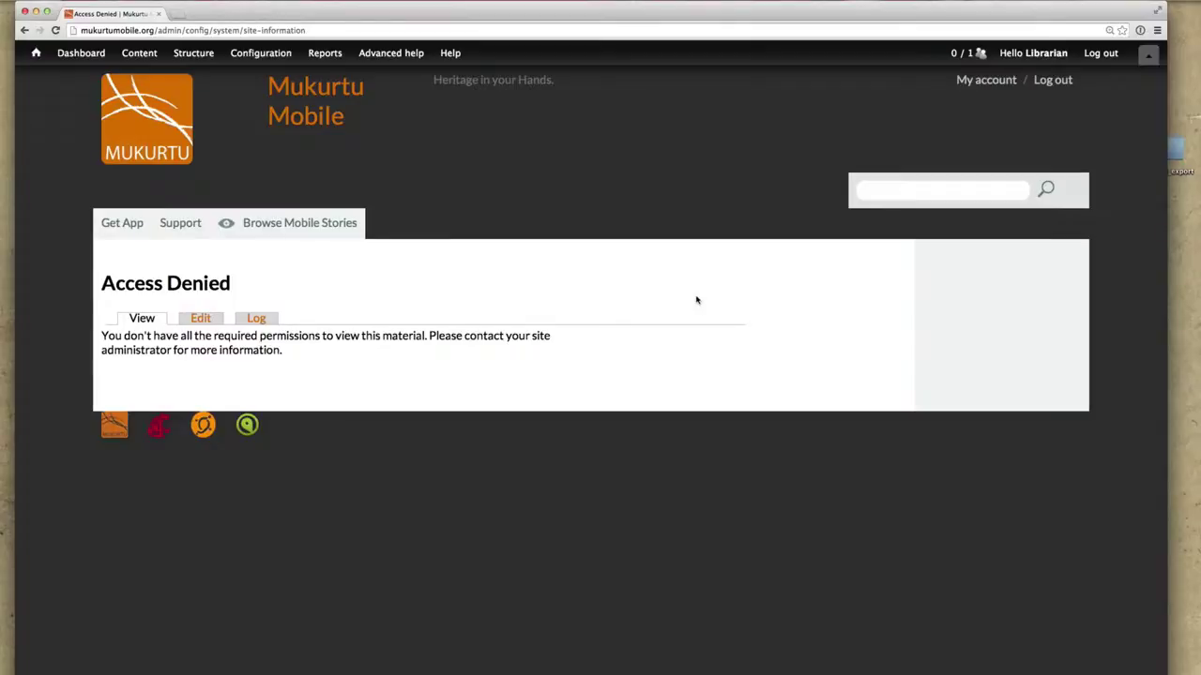
pyautogui.click(25, 31)
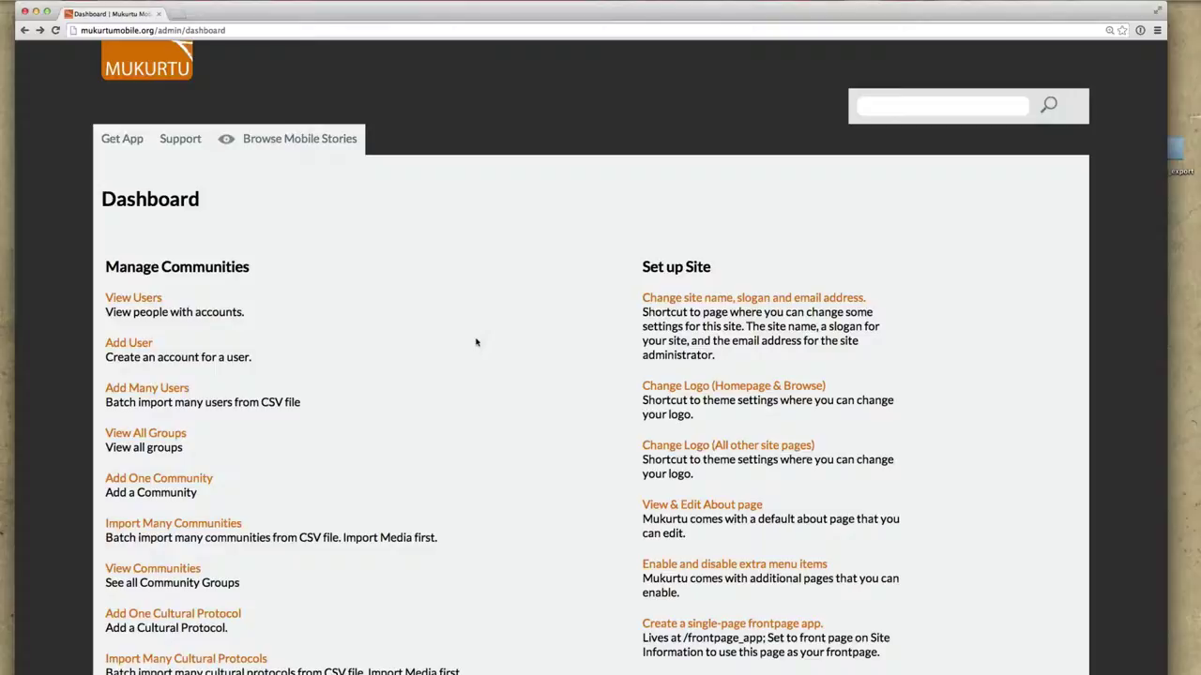
pyautogui.scroll(-3, 476, 343)
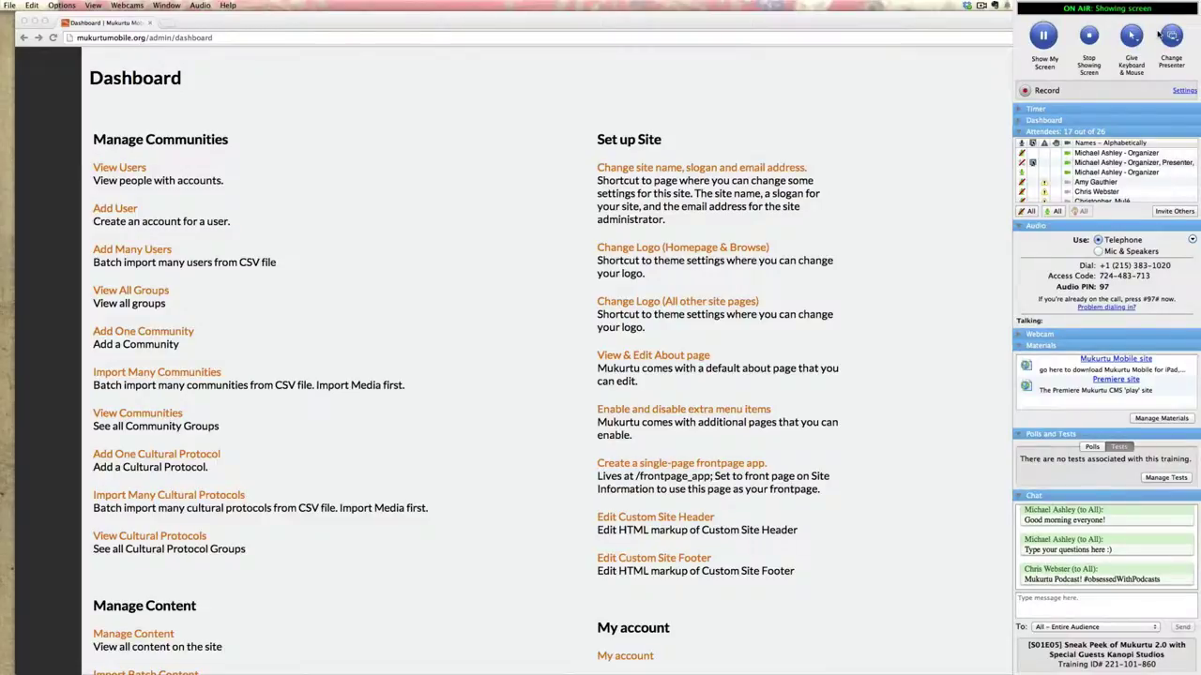
# Switch to the online training session's controls and make another attendee the presenter, without requesting keyboard and mouse control
pyautogui.click(1172, 35)
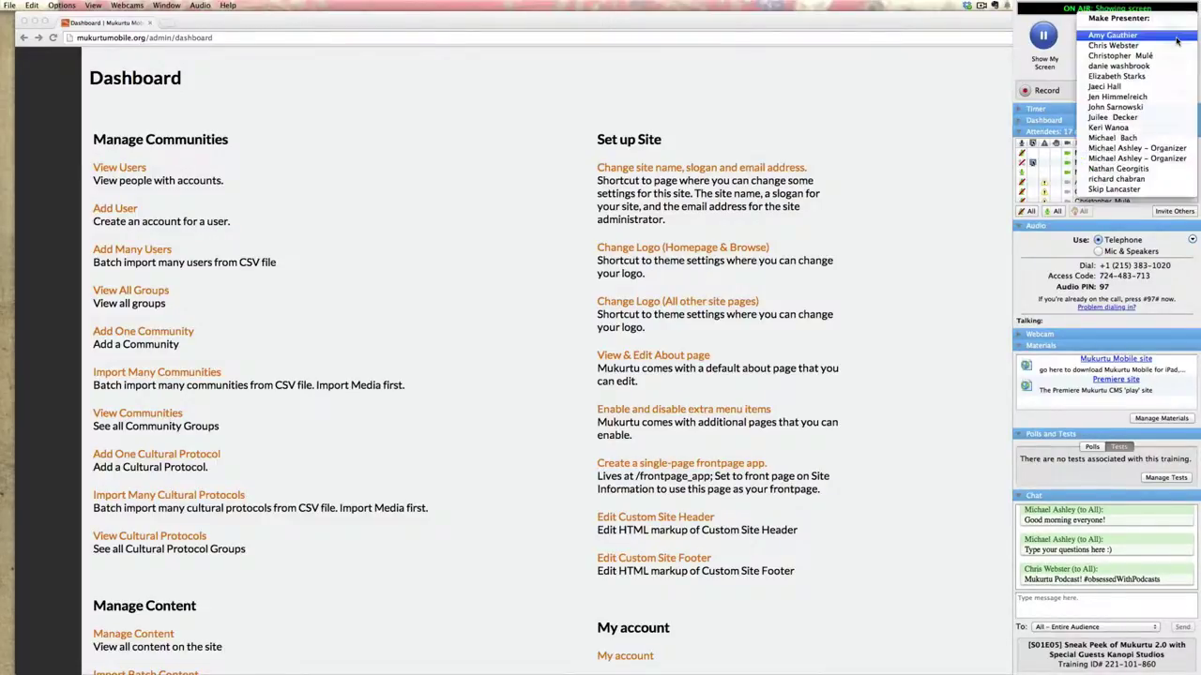
pyautogui.click(1140, 65)
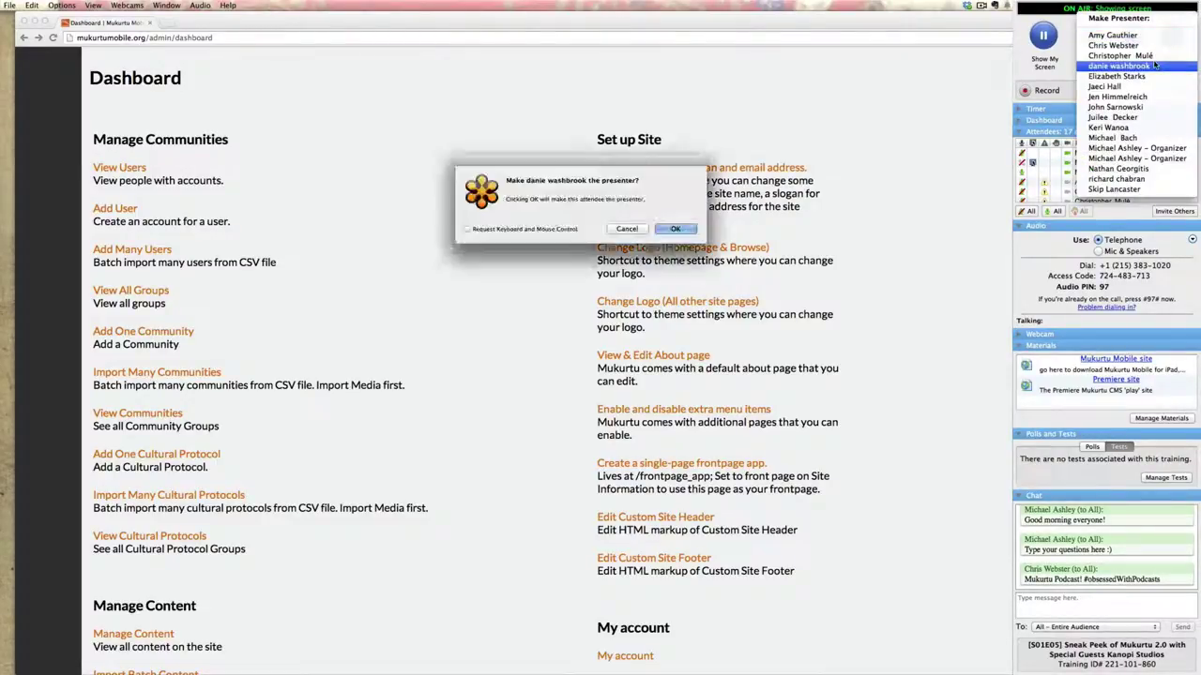
pyautogui.click(687, 234)
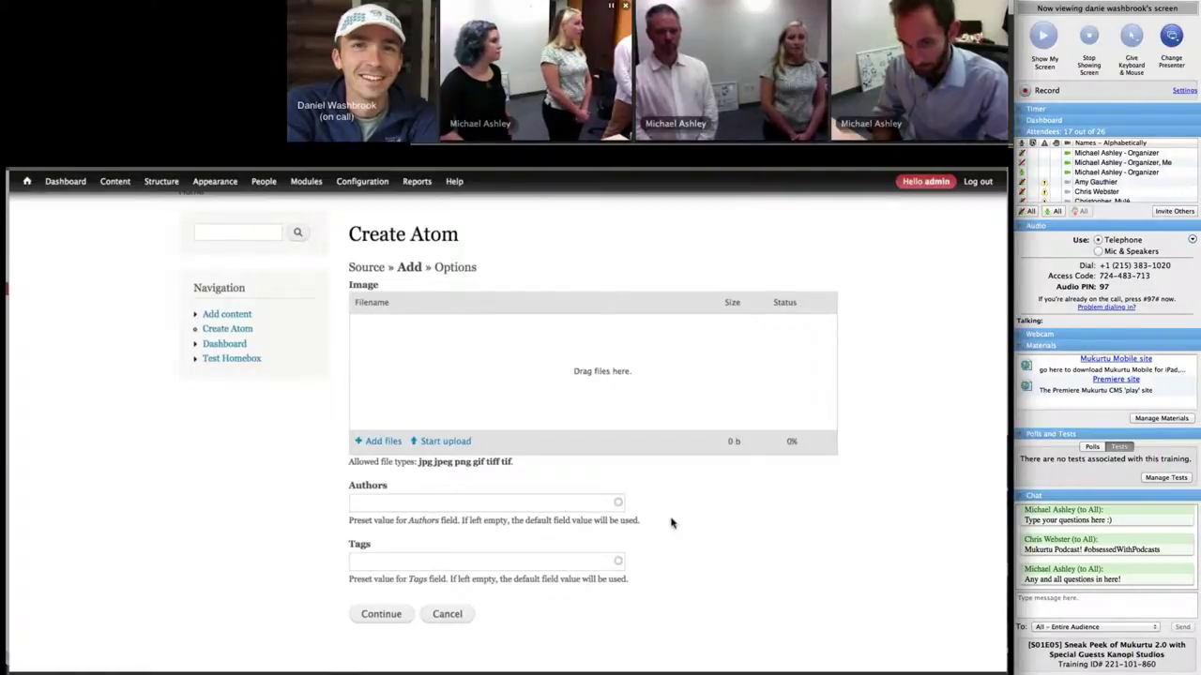
# Add Muk_test1.jpg from the Desktop to the new image atom and upload it
pyautogui.click(393, 441)
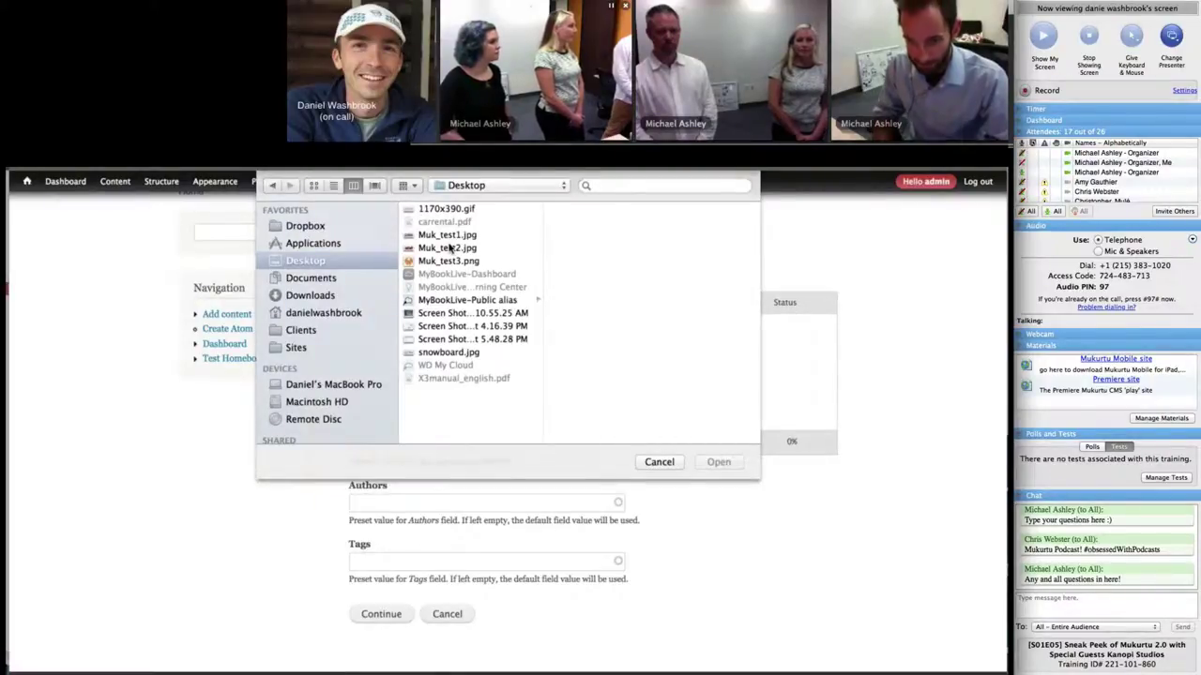
pyautogui.click(451, 248)
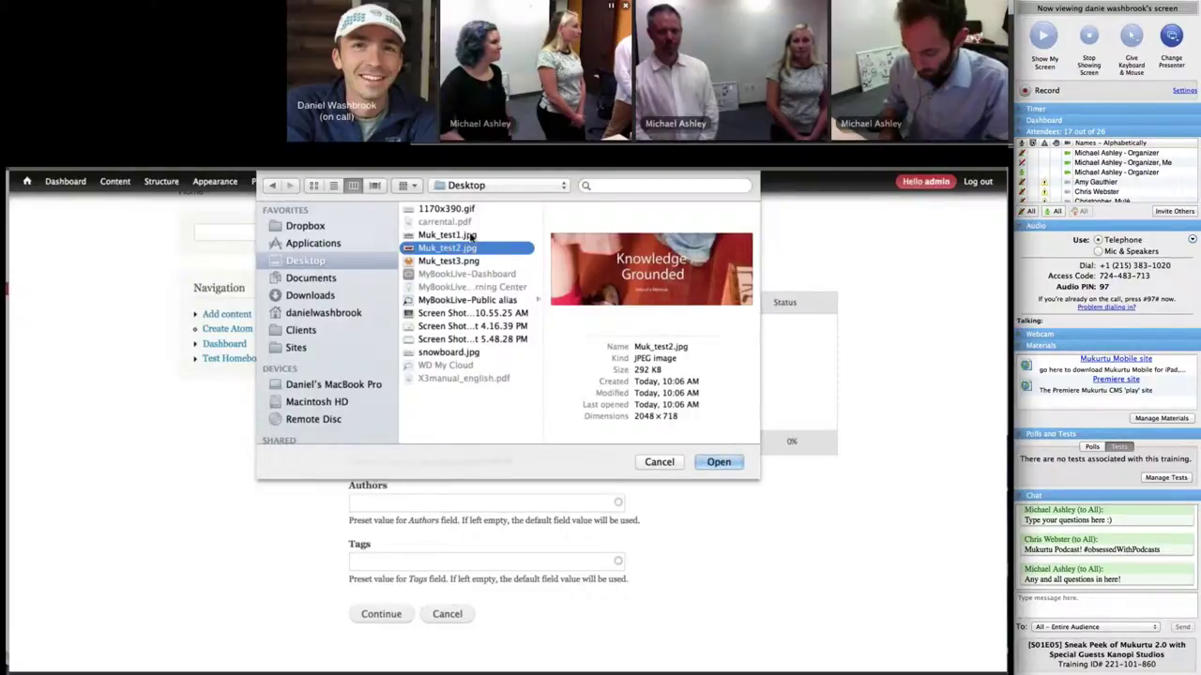
pyautogui.click(448, 234)
pyautogui.click(717, 462)
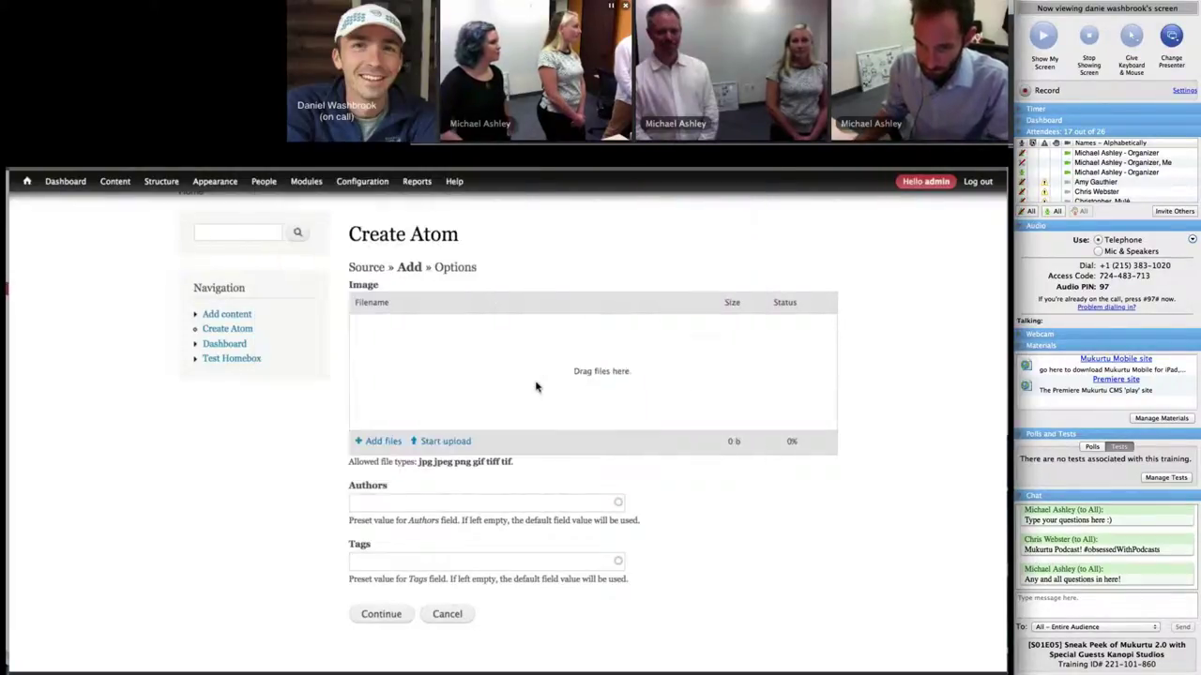
pyautogui.click(444, 441)
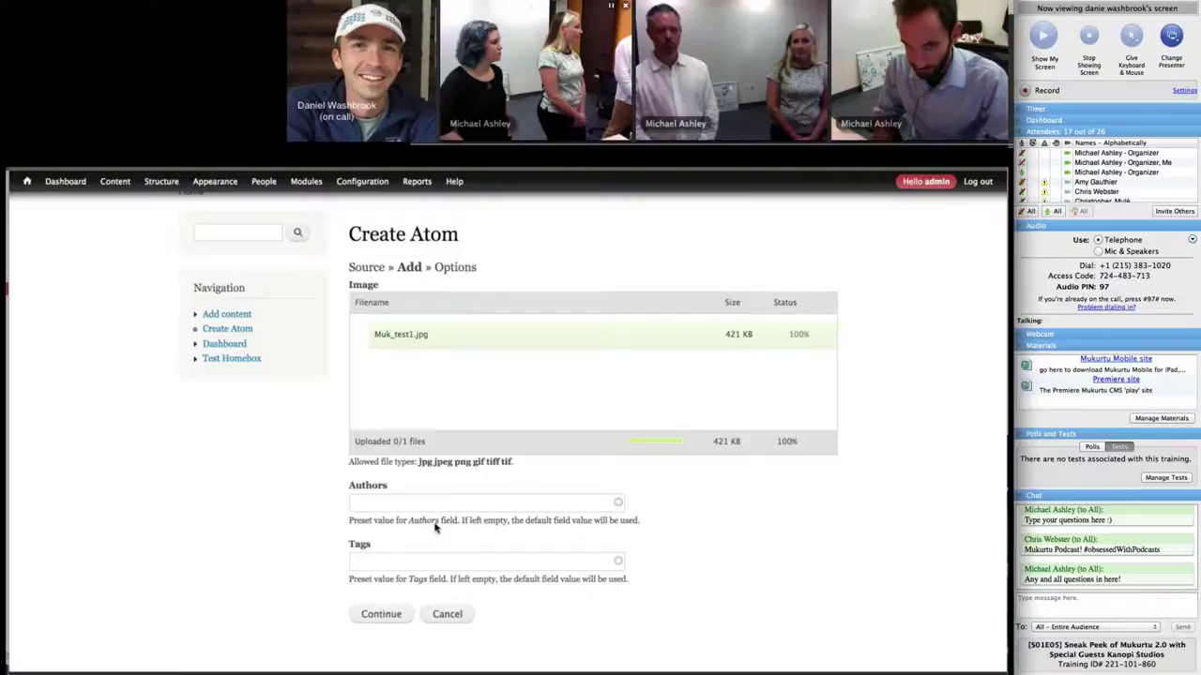
# Enter "testasset" as the atom's tag and "mukurtu" as its author, and continue to the options
pyautogui.click(381, 563)
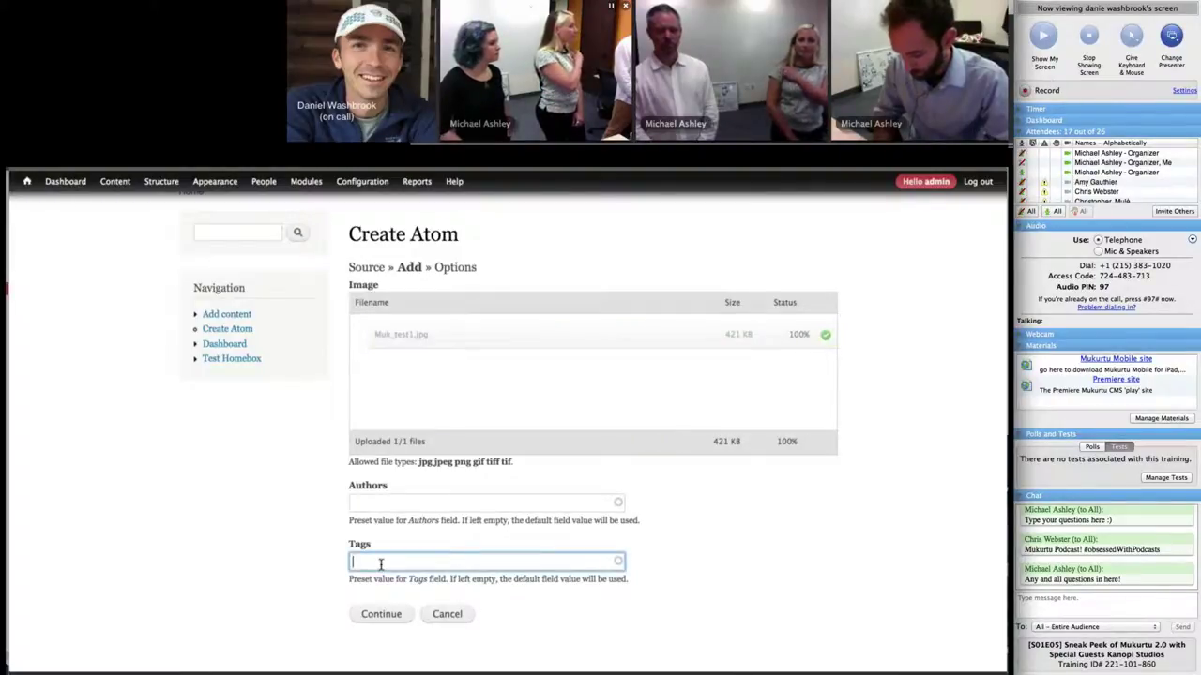
pyautogui.write('testasset')
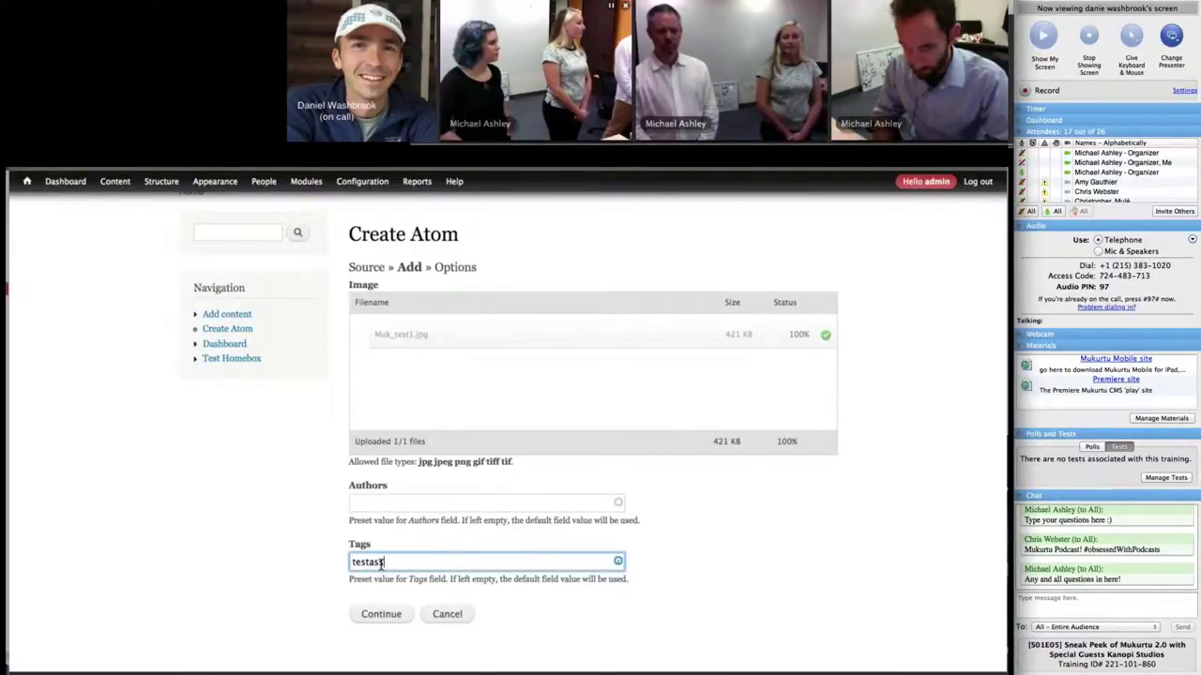
pyautogui.click(376, 506)
pyautogui.write('mukurtu')
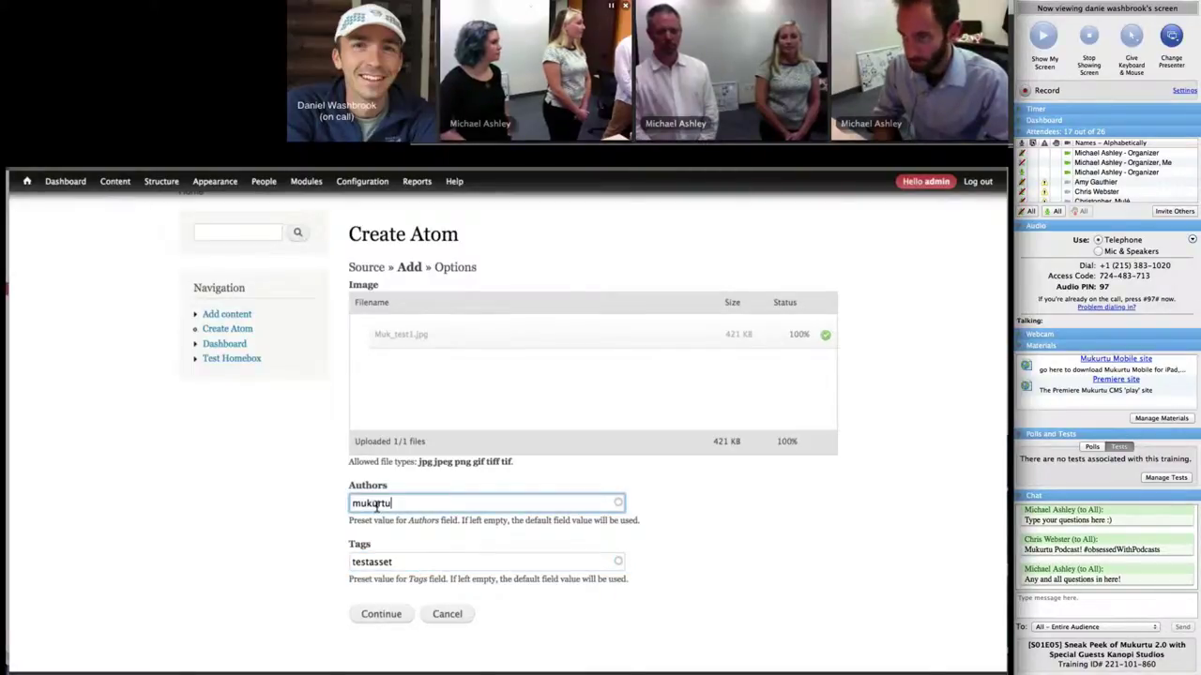
pyautogui.click(374, 614)
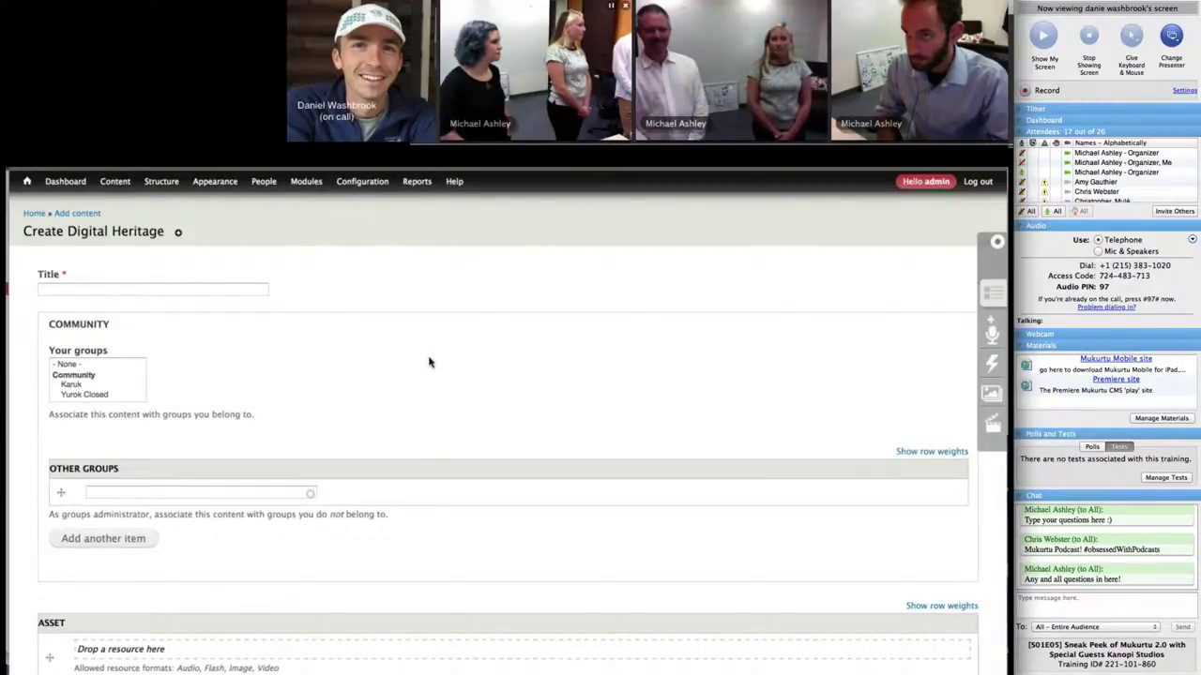
# Associate the new Digital Heritage item with the Karuk community
pyautogui.scroll(-1, 430, 362)
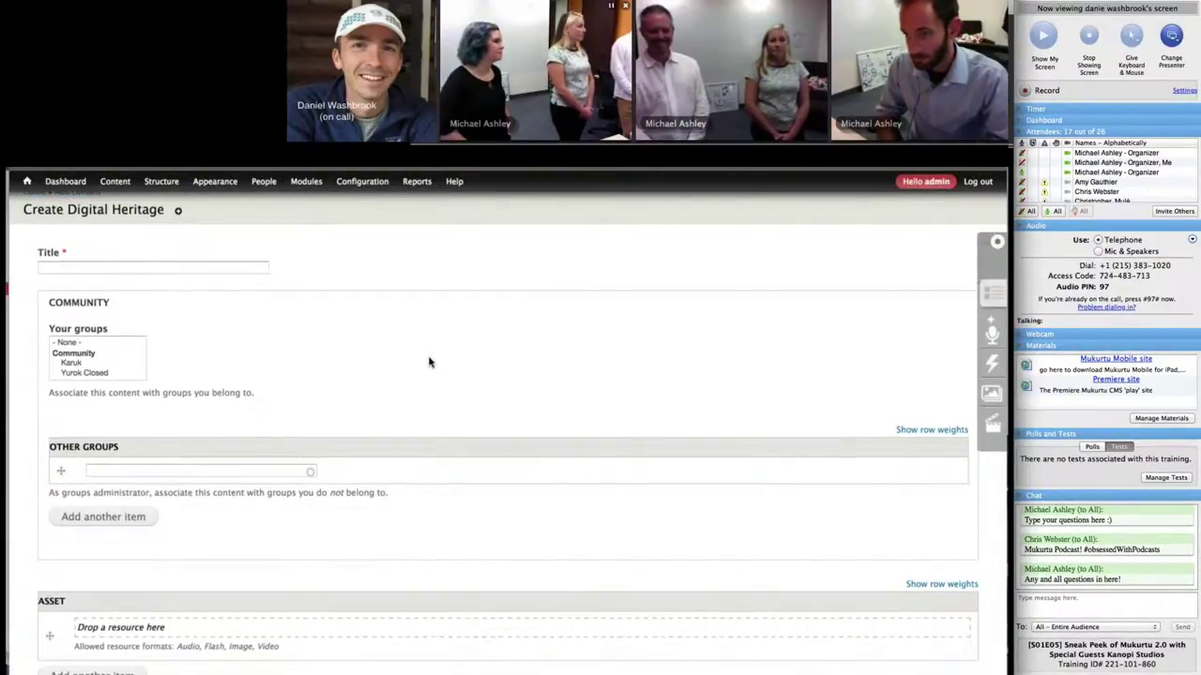
pyautogui.scroll(-1, 430, 362)
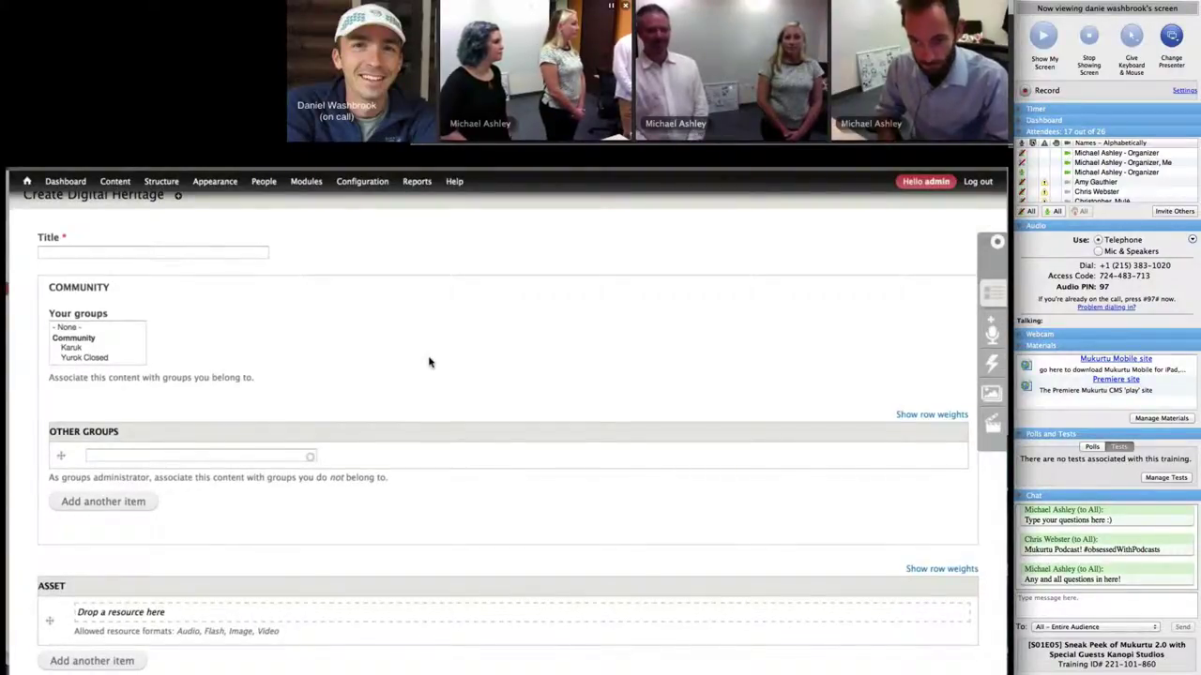
pyautogui.click(71, 348)
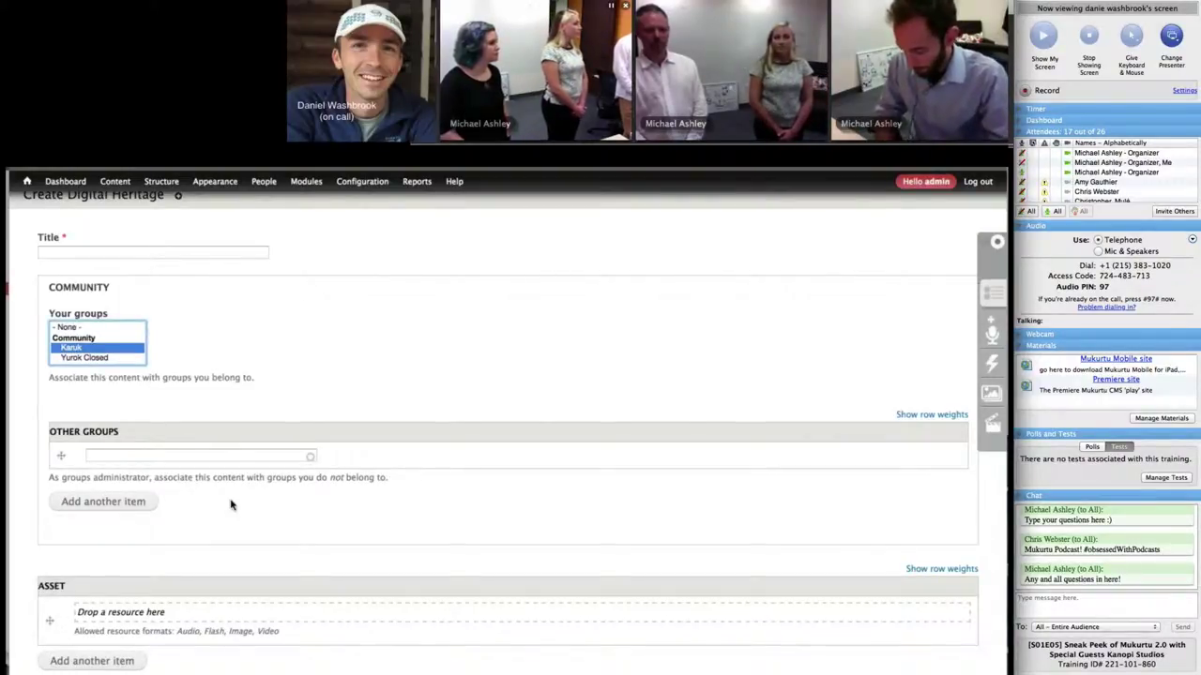
# Open the media library and place the "test 3" image in the Digital Heritage item's asset field
pyautogui.scroll(-2, 231, 505)
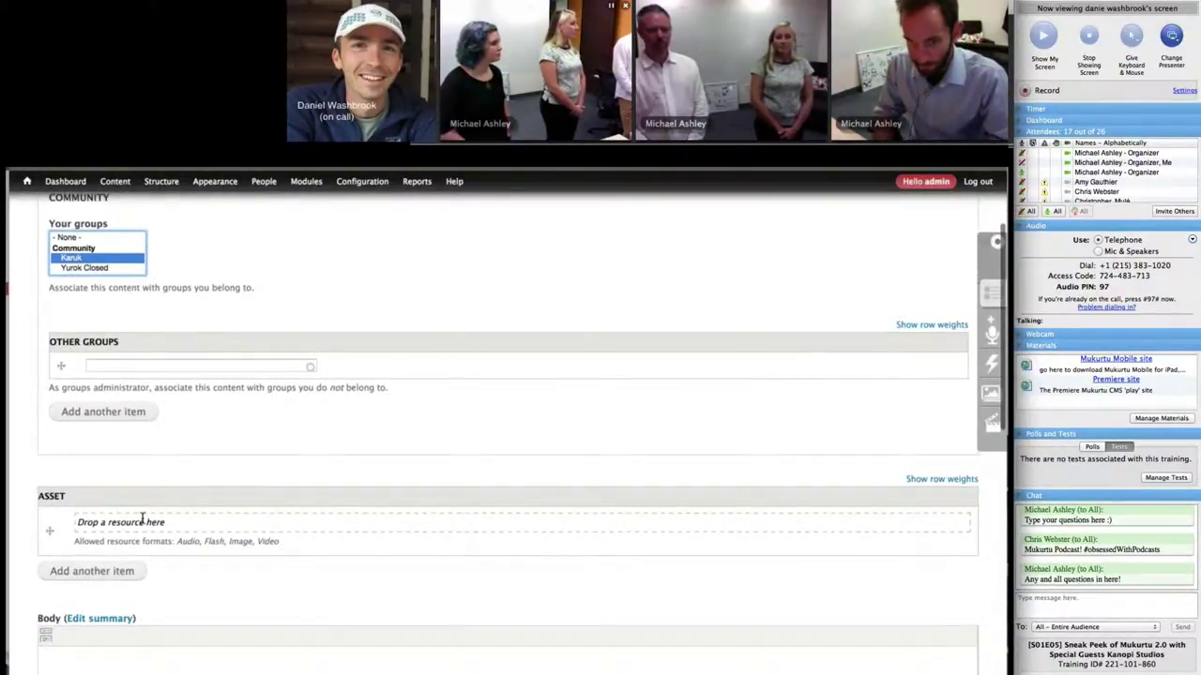
pyautogui.scroll(-1, 496, 416)
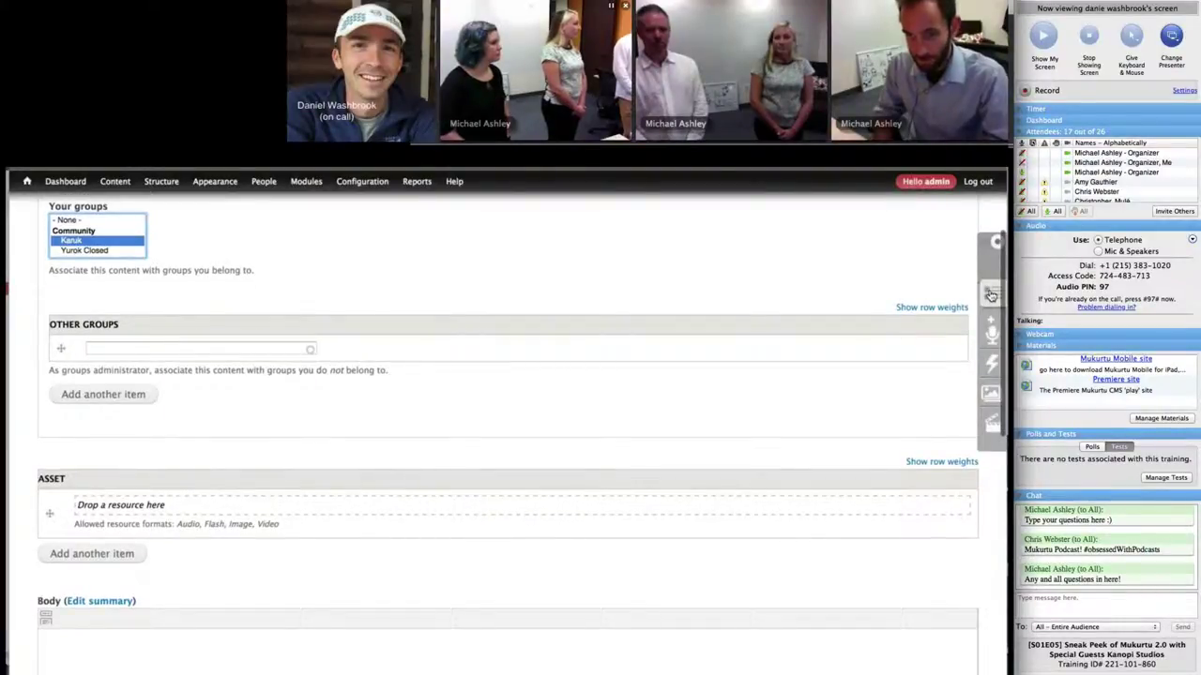
pyautogui.click(991, 295)
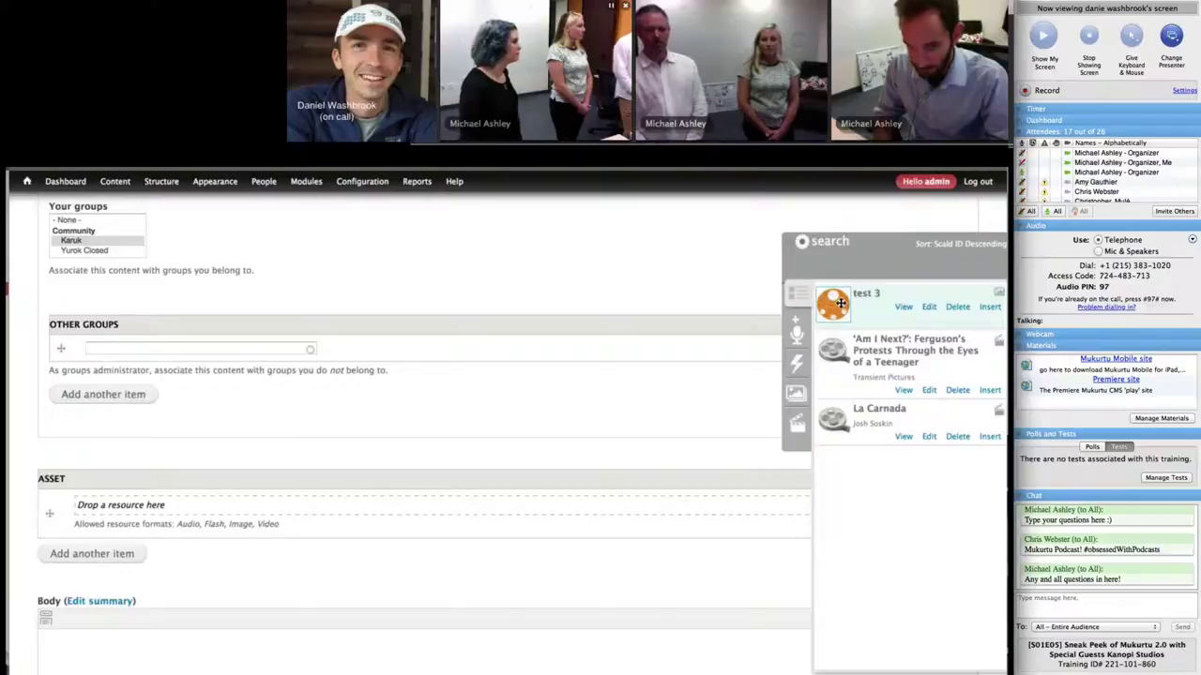
pyautogui.moveTo(839, 304); pyautogui.dragTo(399, 511)
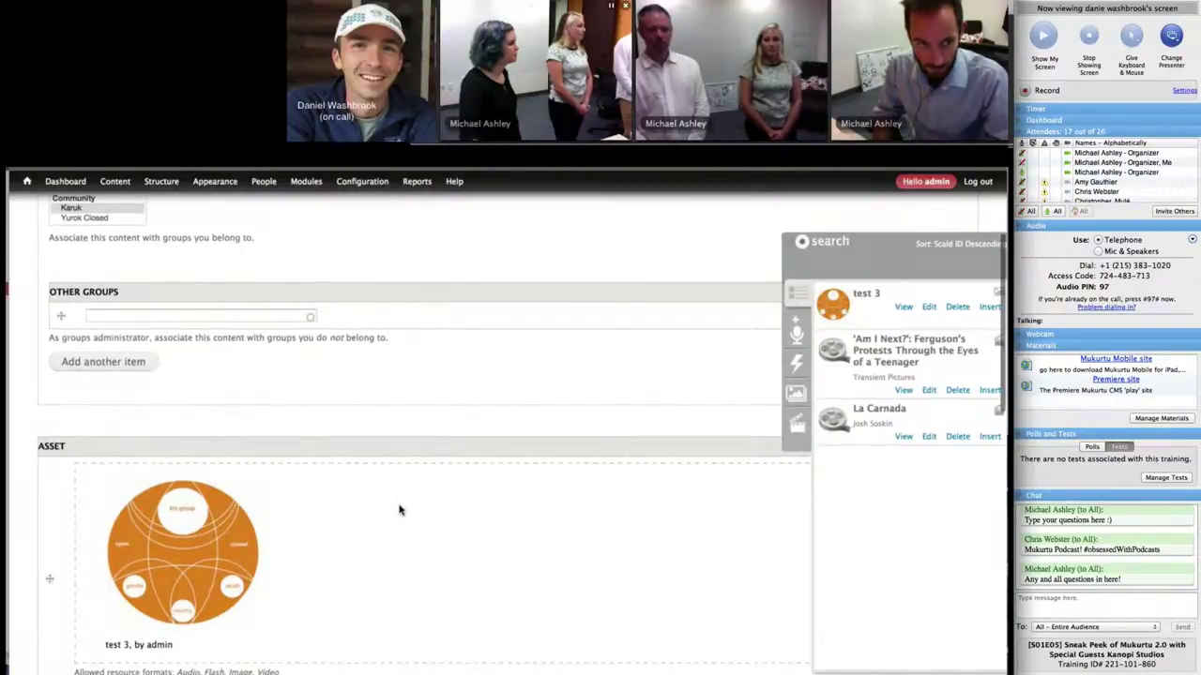
# Add a second asset slot to the item and place the "La Carnada" video in it
pyautogui.scroll(-3, 400, 511)
pyautogui.click(114, 623)
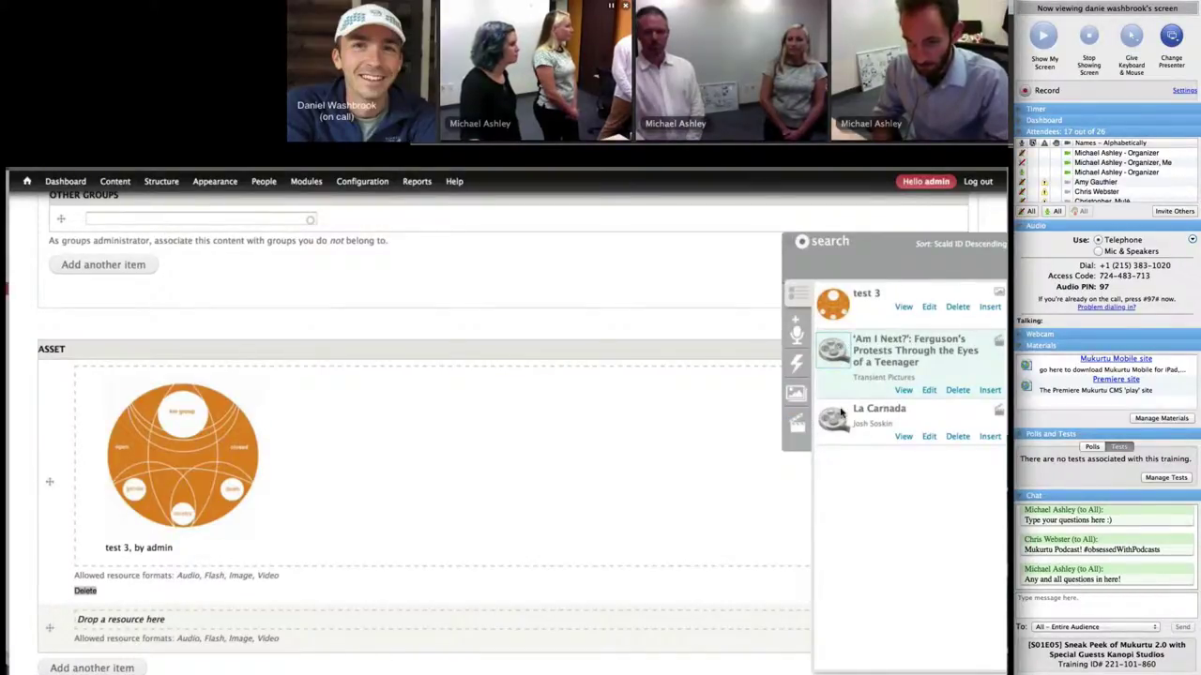
pyautogui.moveTo(833, 422); pyautogui.dragTo(150, 620)
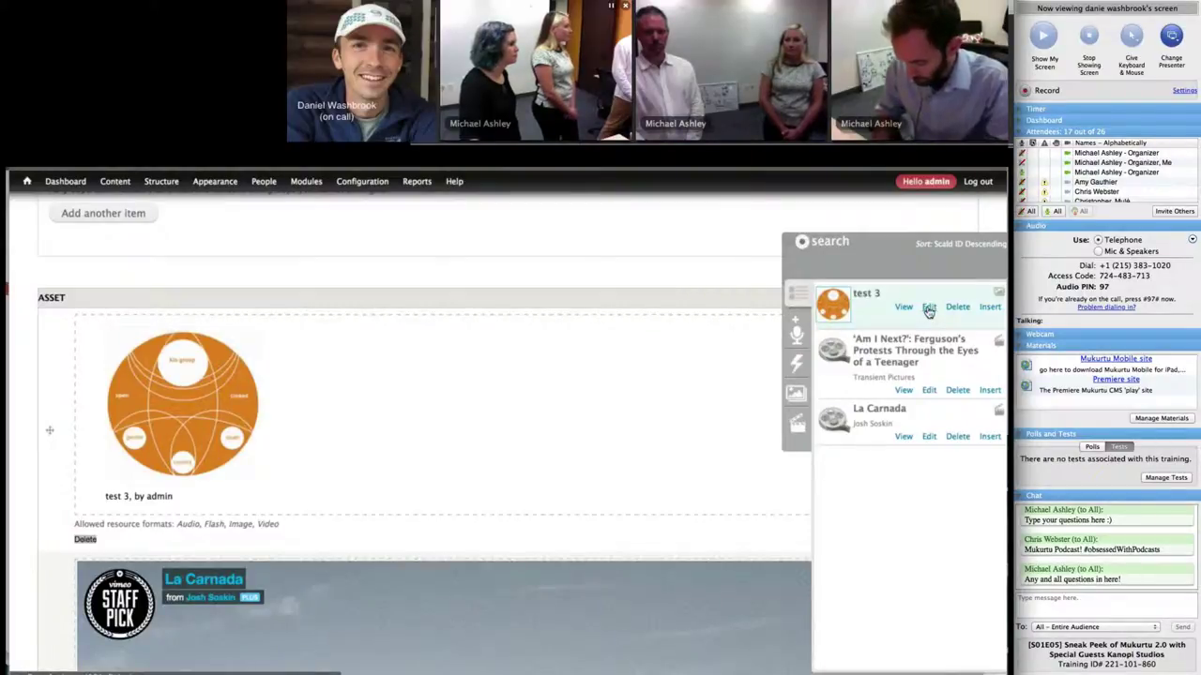
# Open the "test 3" atom for editing and choose Yurok Closed as its group audience
pyautogui.click(928, 310)
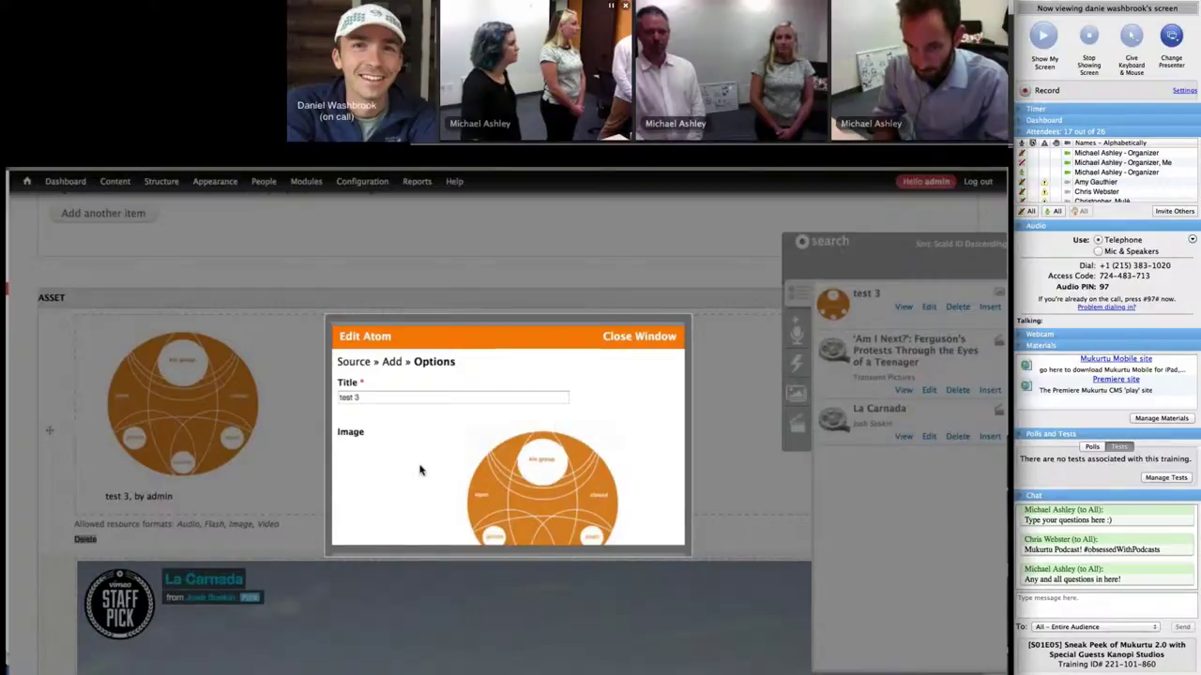
pyautogui.scroll(-1, 397, 410)
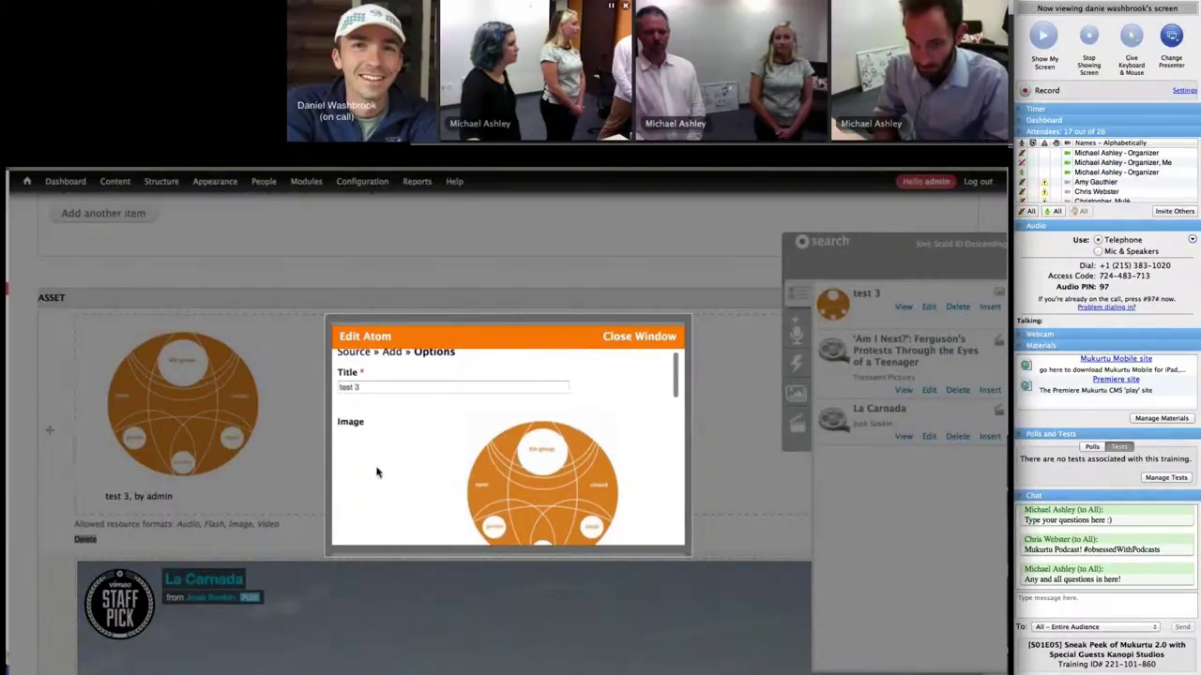
pyautogui.scroll(-5, 376, 472)
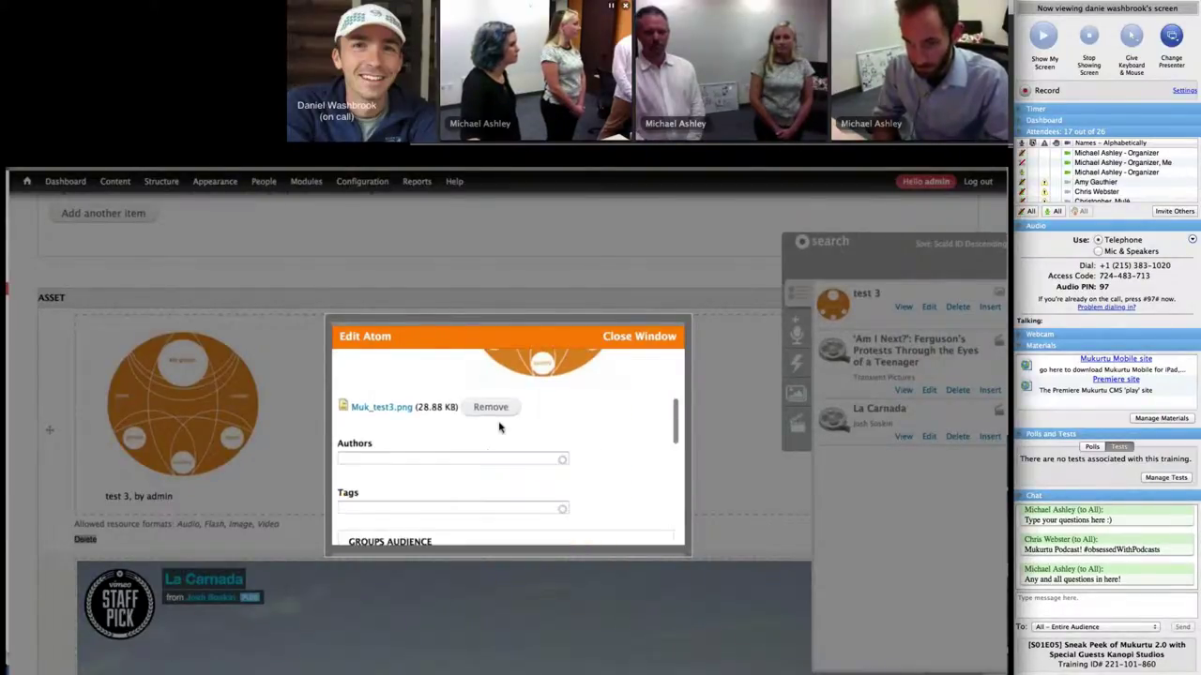
pyautogui.scroll(-5, 531, 408)
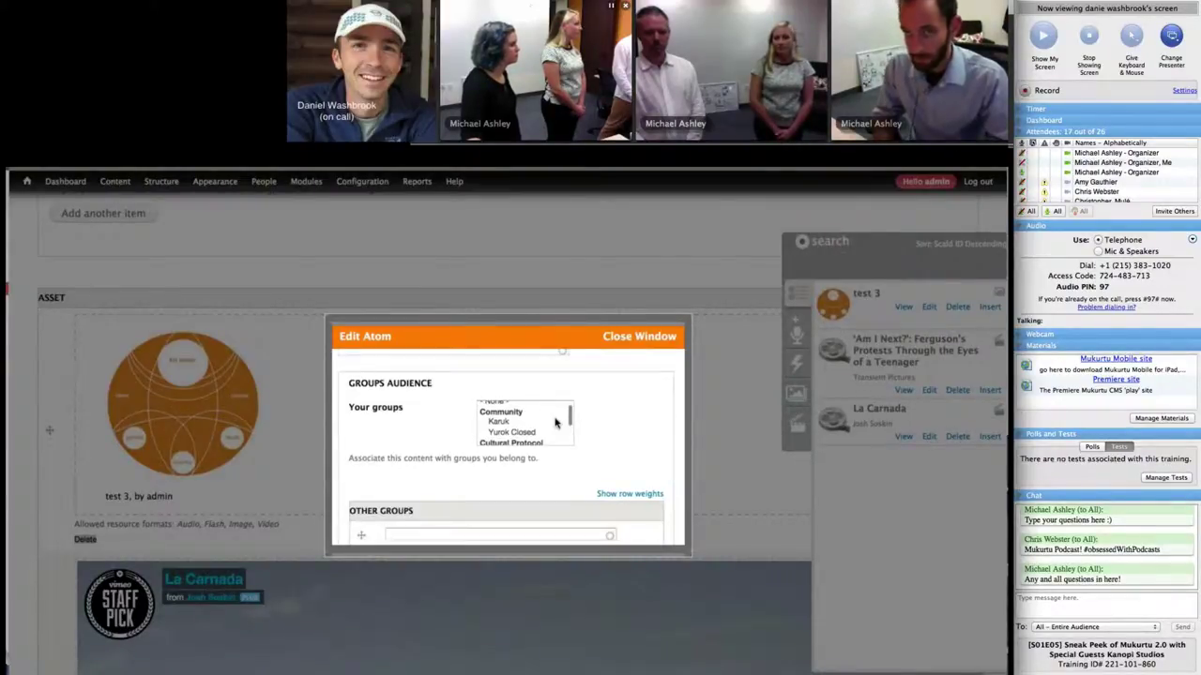
pyautogui.scroll(2, 556, 423)
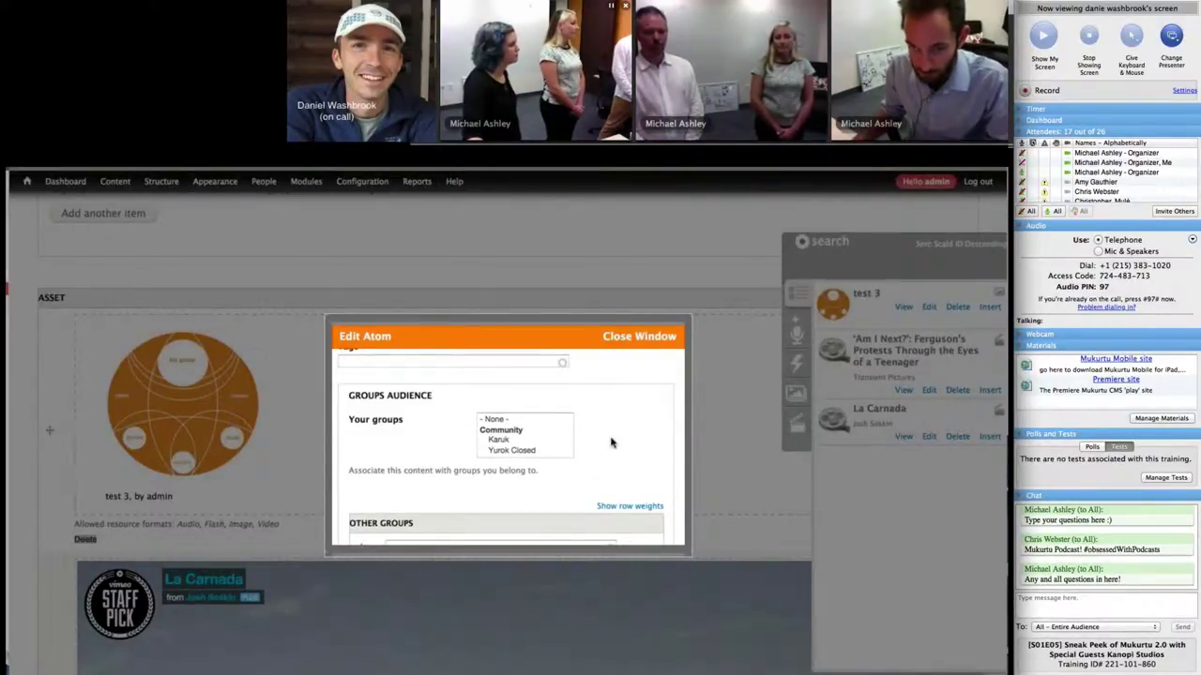
pyautogui.click(539, 451)
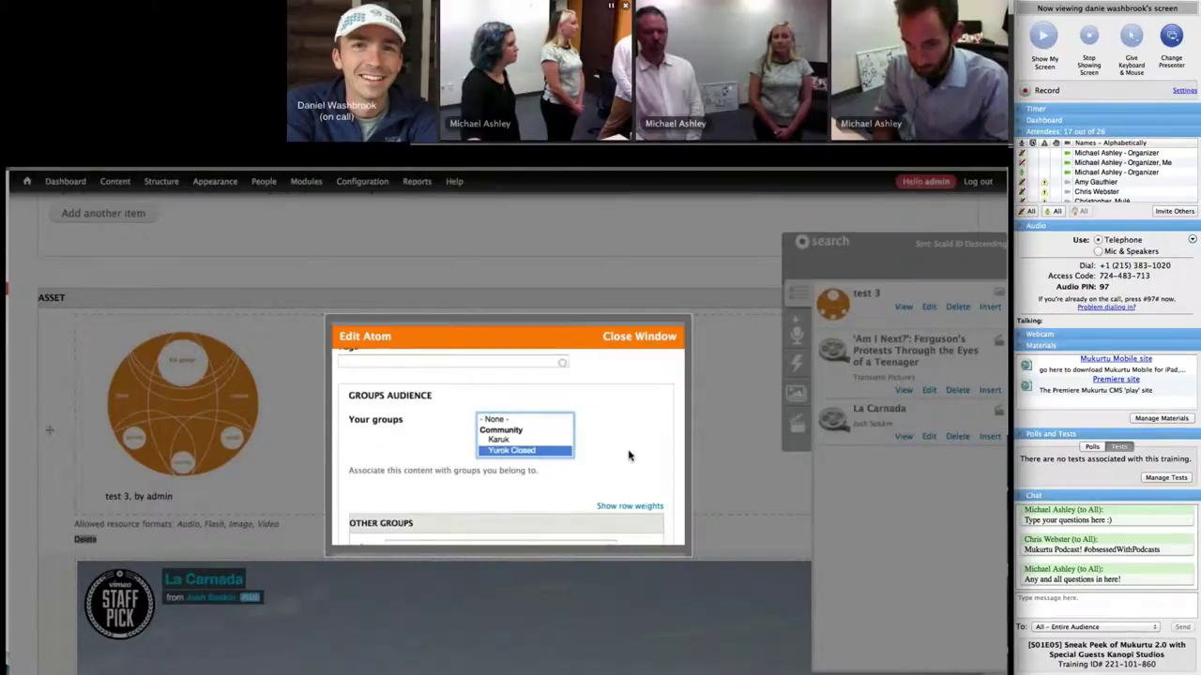
# Try toggling the atom's openly available Edit and Fetch actions, and close its editor without saving
pyautogui.scroll(-2, 629, 456)
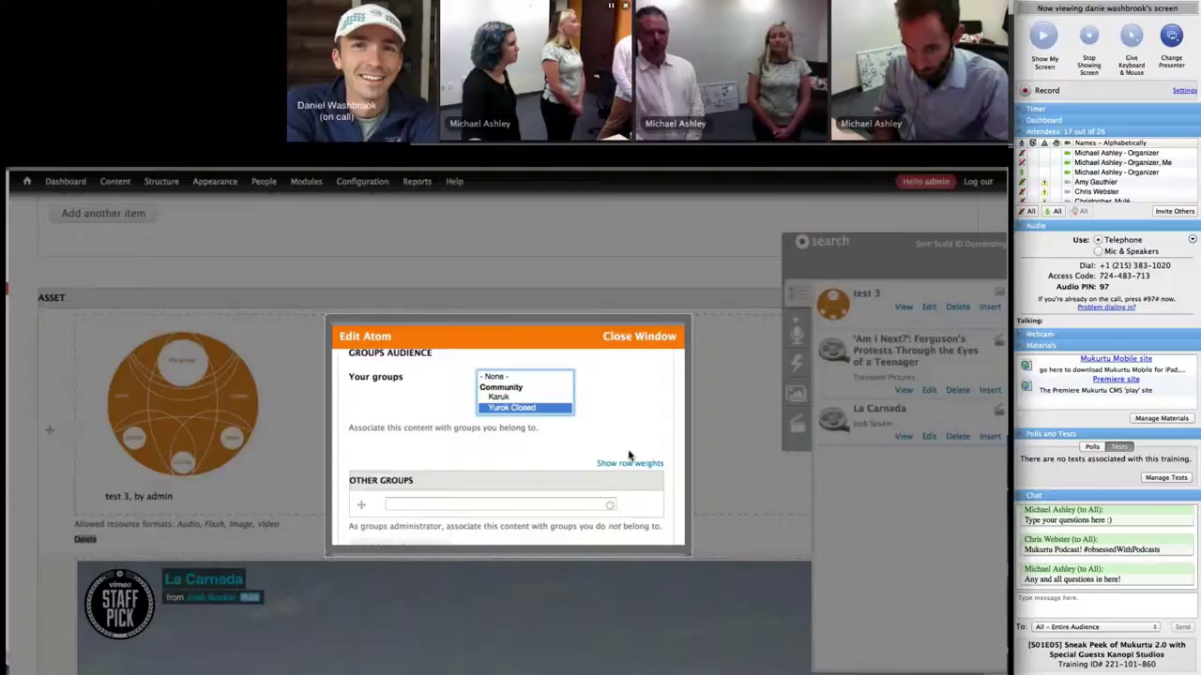
pyautogui.scroll(-5, 629, 455)
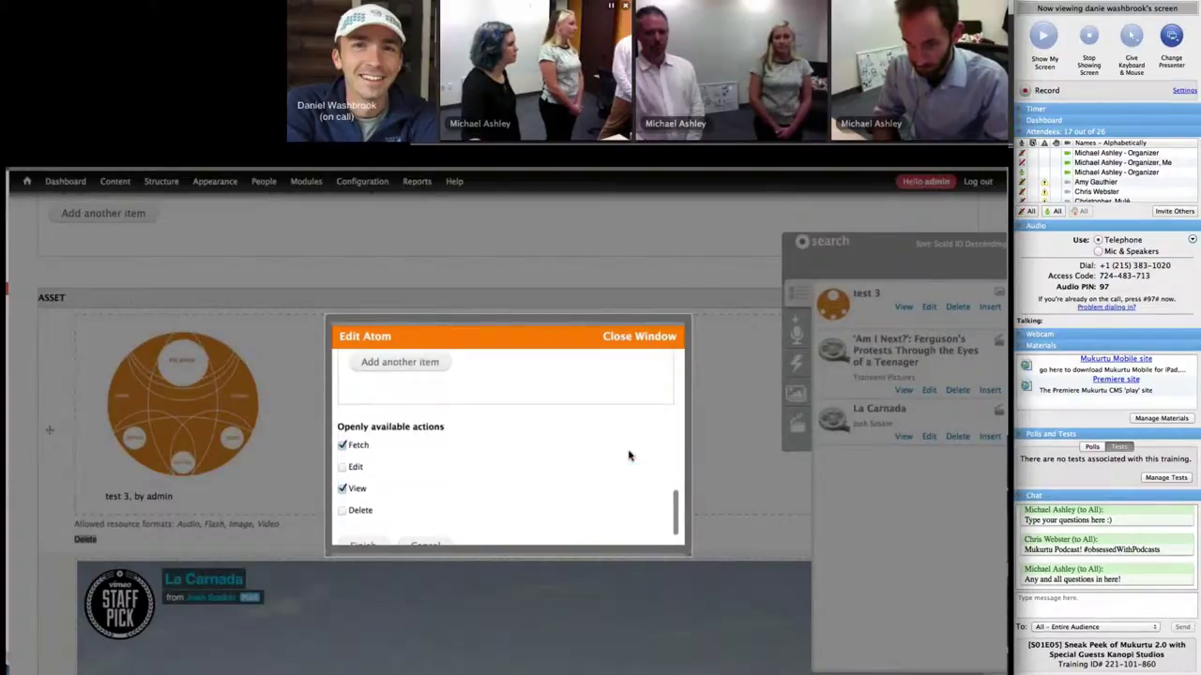
pyautogui.scroll(-2, 629, 456)
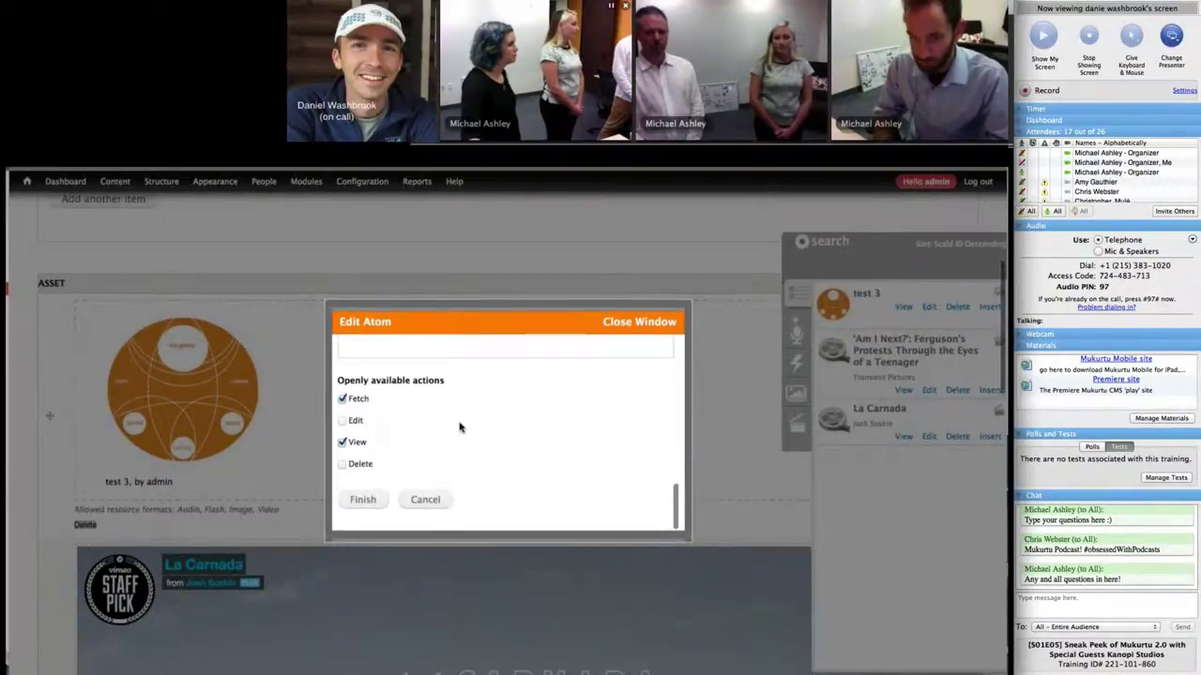
pyautogui.click(343, 421)
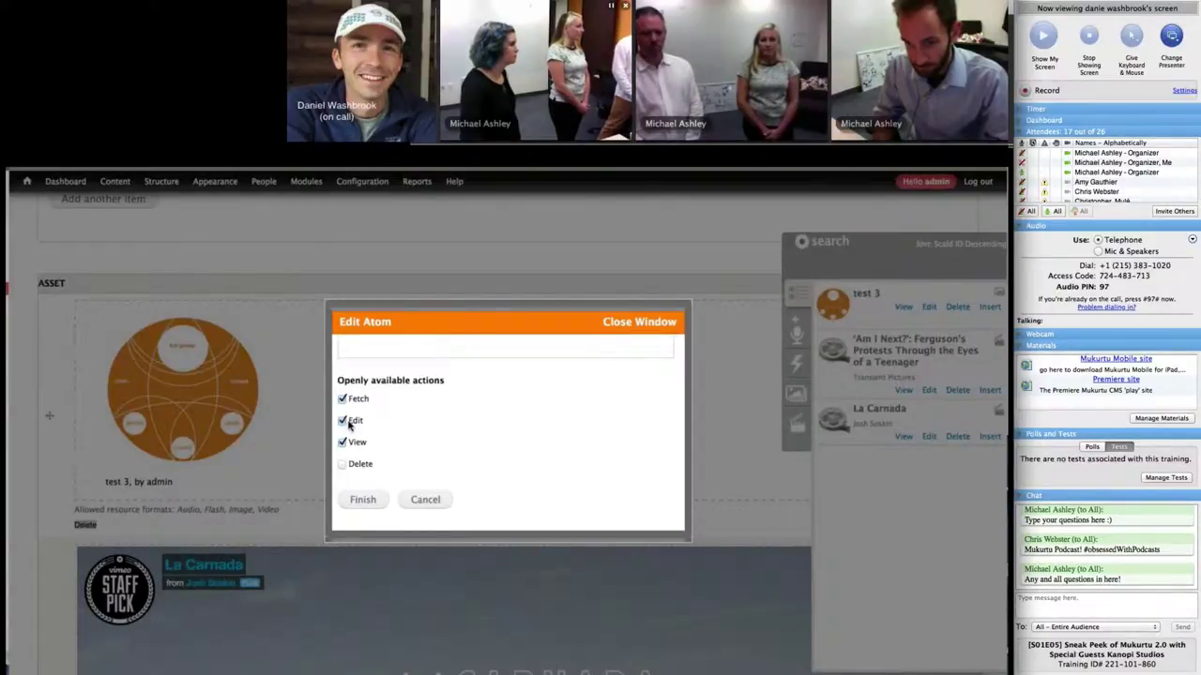
pyautogui.click(343, 422)
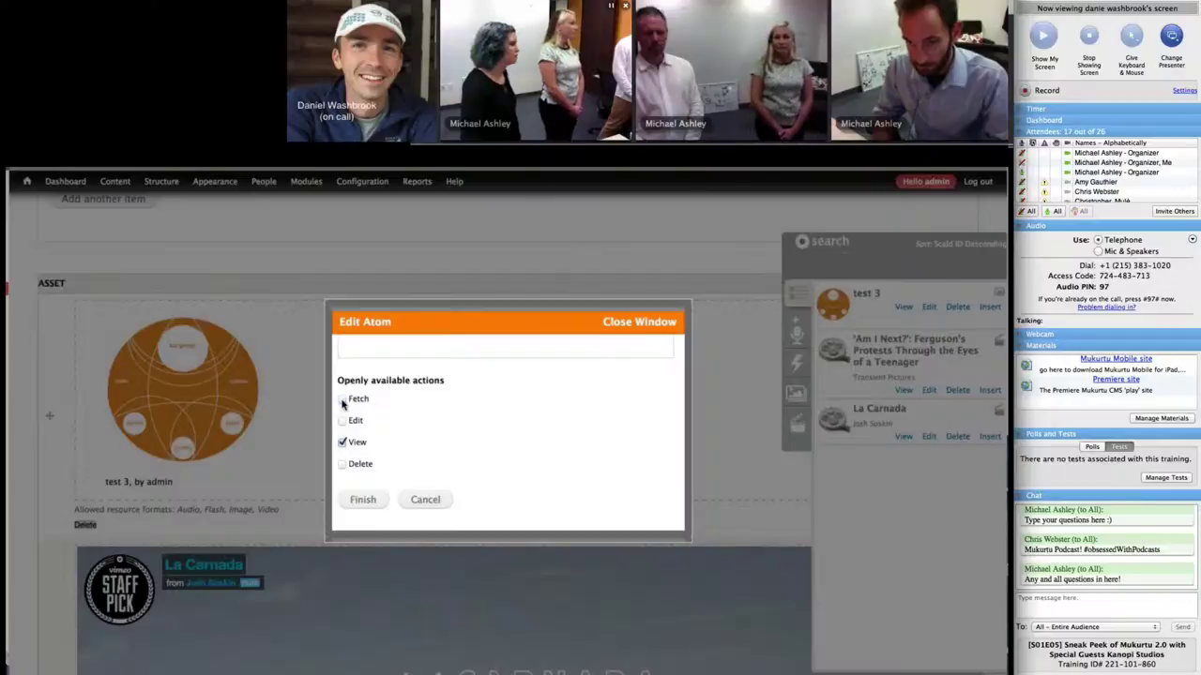
pyautogui.click(342, 399)
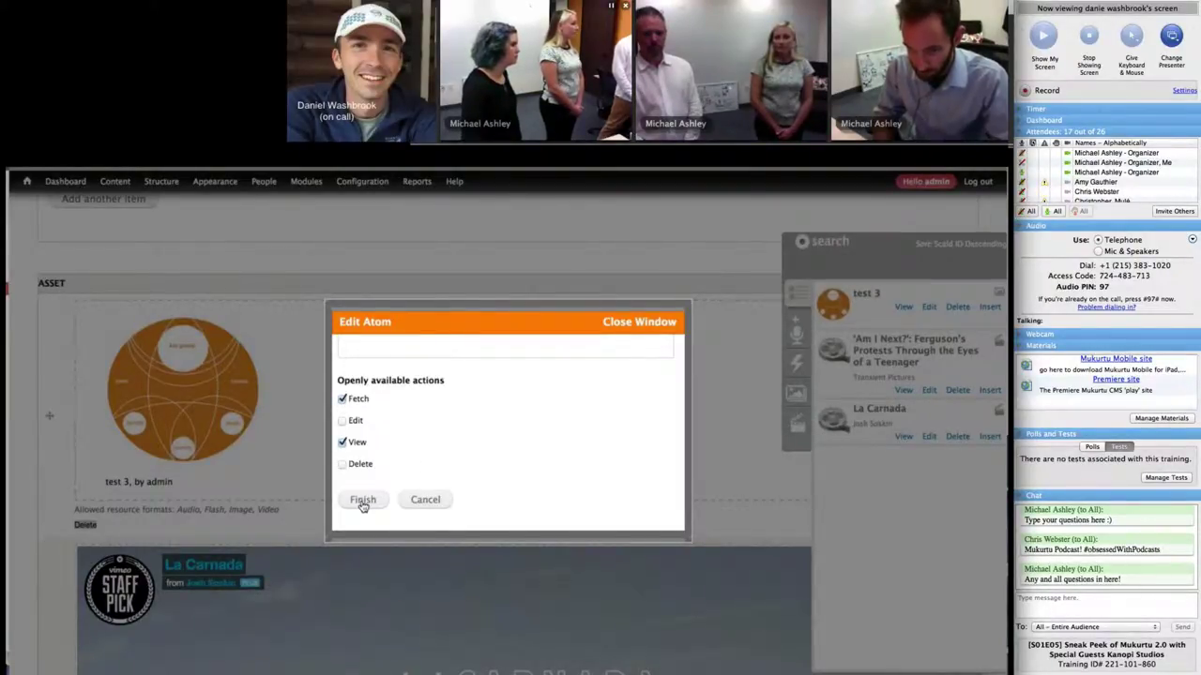
pyautogui.click(428, 500)
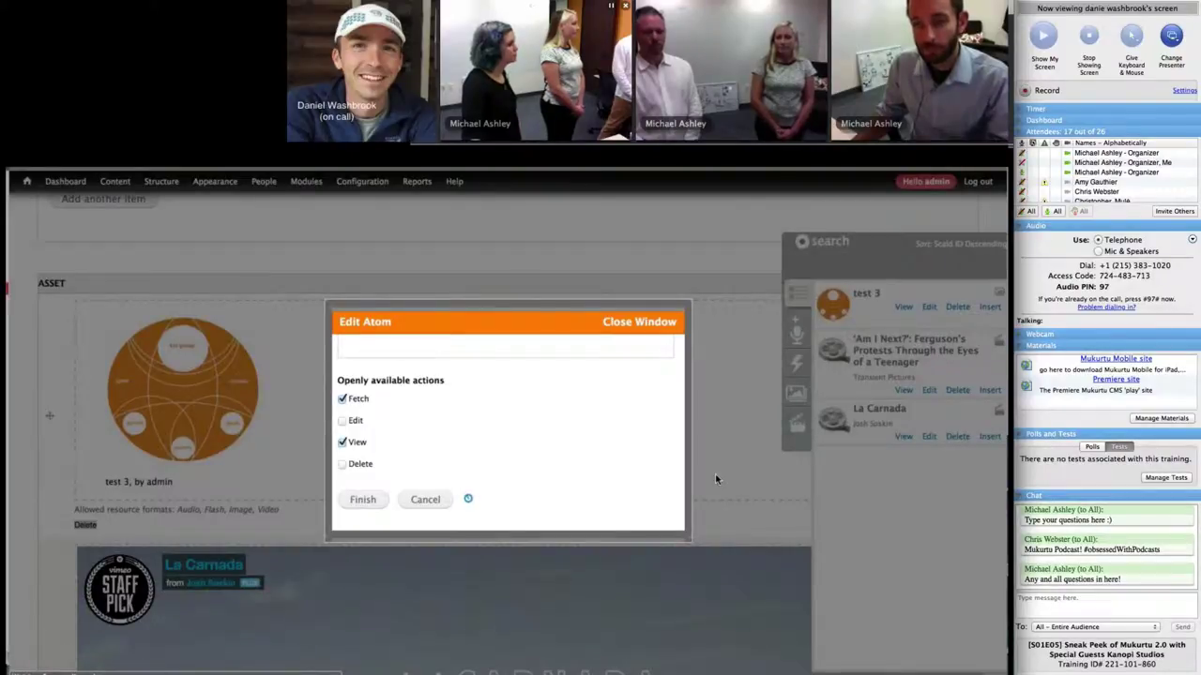
pyautogui.click(620, 323)
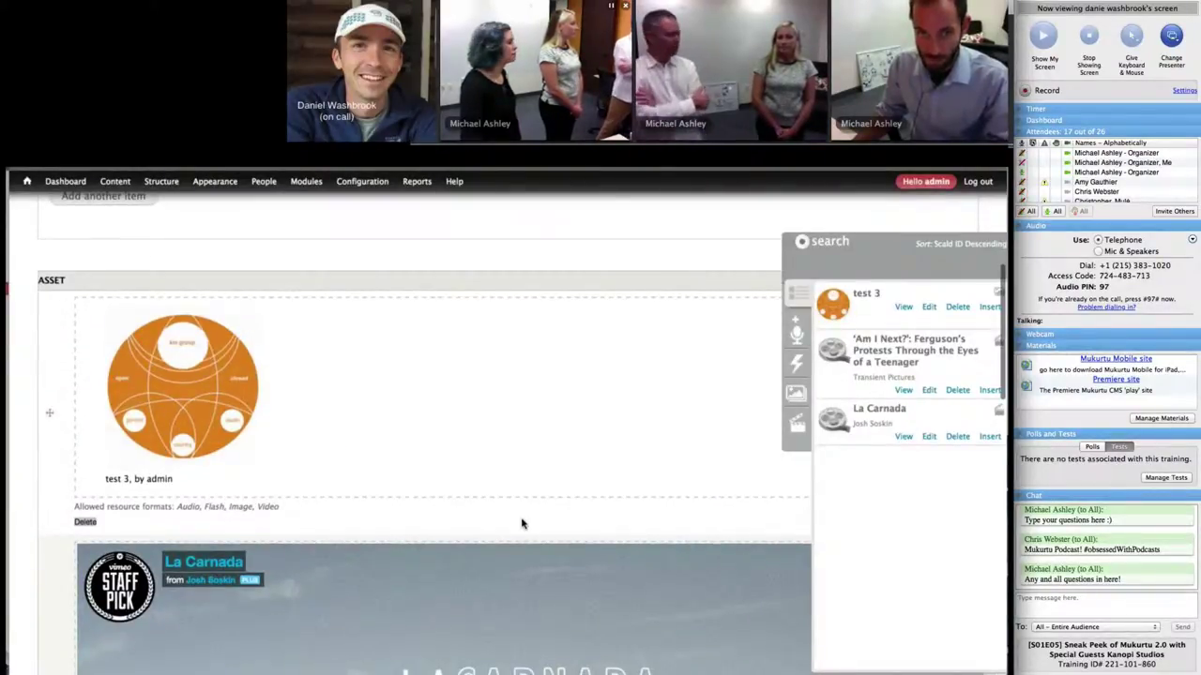
# Look over the Digital Heritage item's attached assets and its Body field
pyautogui.scroll(-1, 56, 594)
pyautogui.scroll(-1, 57, 593)
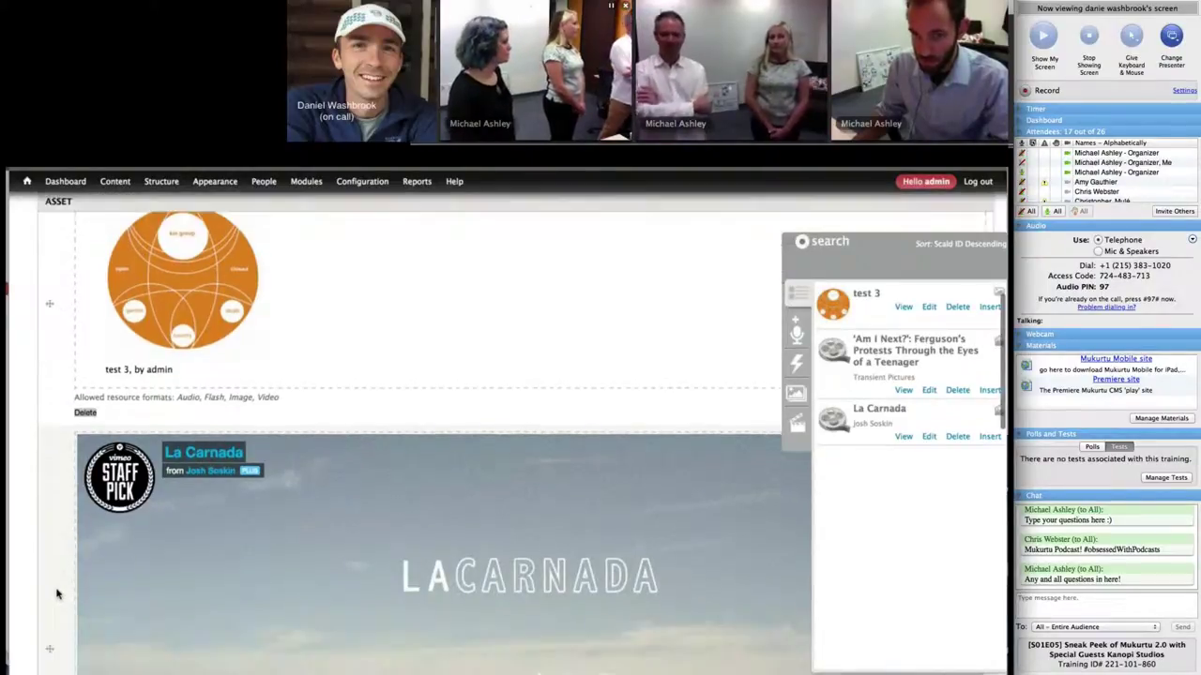
pyautogui.scroll(-3, 56, 594)
pyautogui.scroll(-5, 56, 594)
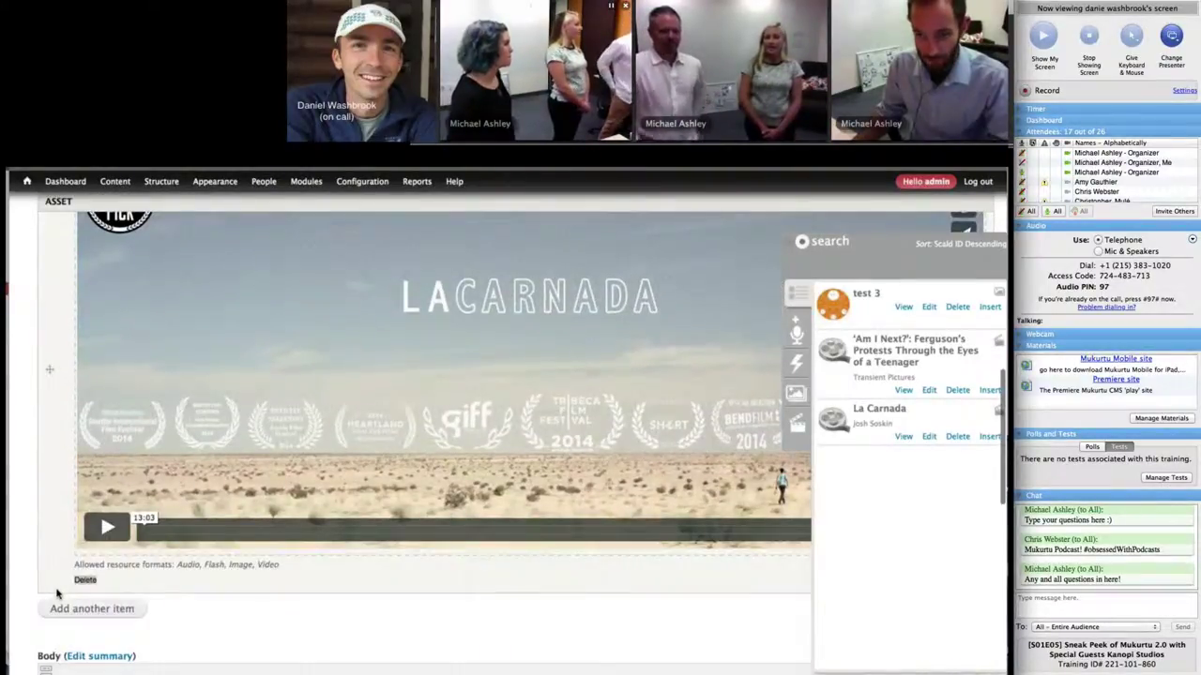
pyautogui.scroll(-4, 56, 594)
pyautogui.scroll(-1, 56, 591)
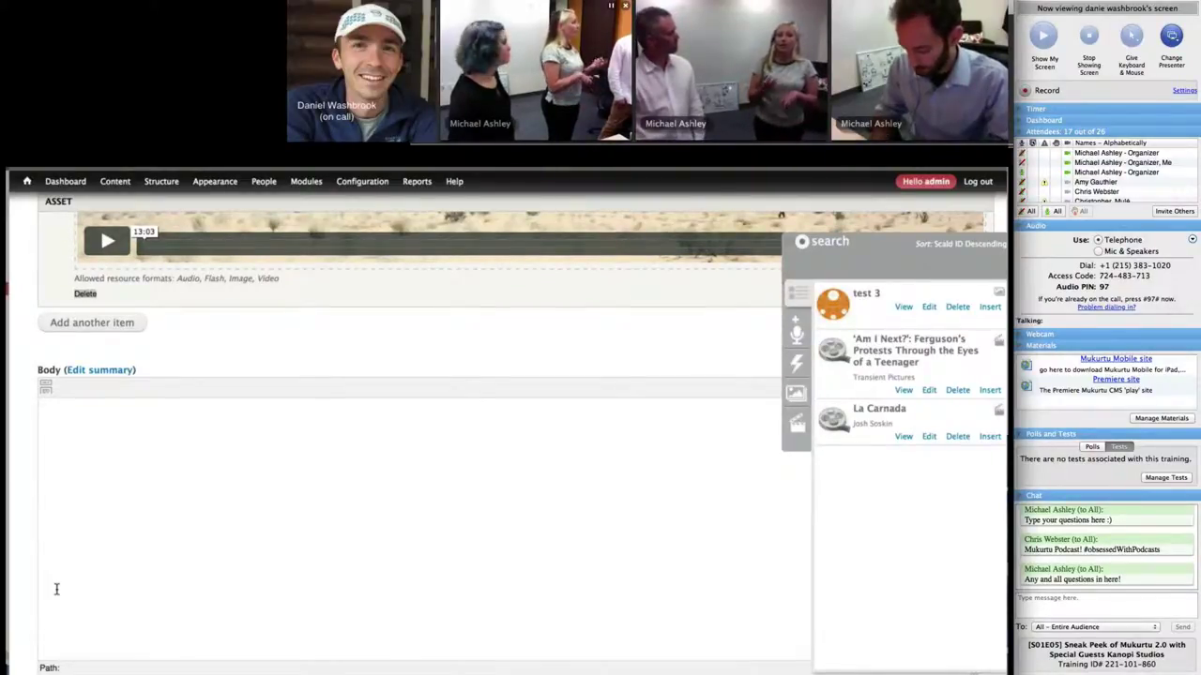
pyautogui.scroll(-1, 56, 589)
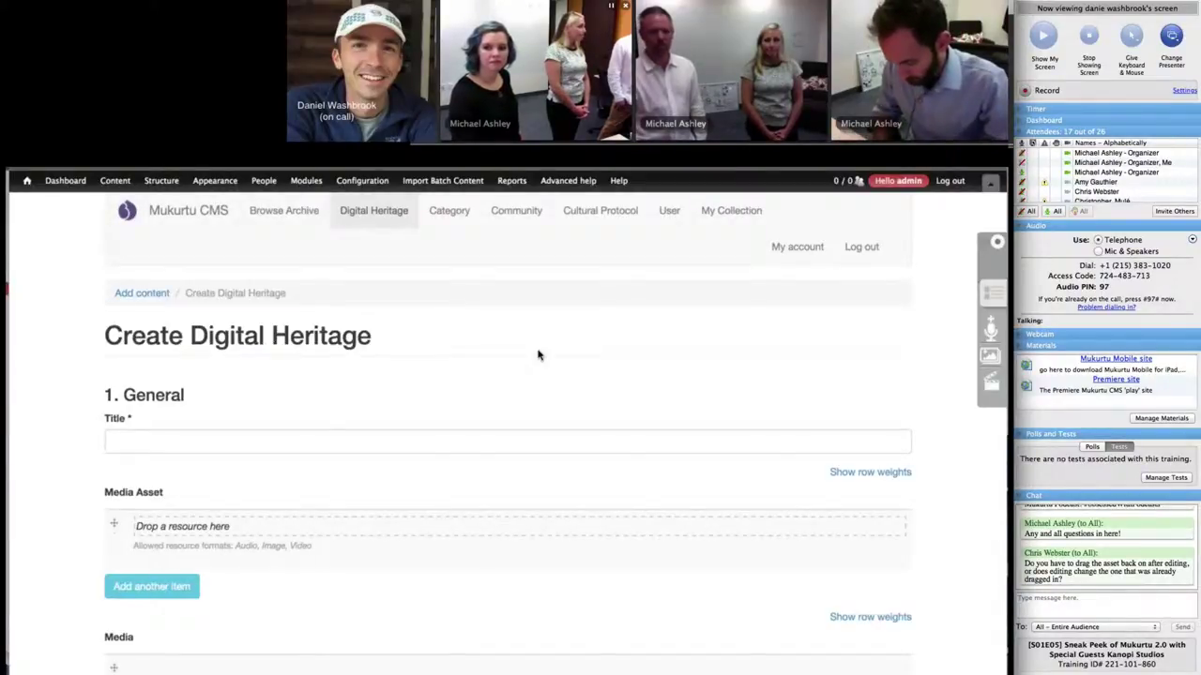
# In the Create Digital Heritage form, place the Muk_test3.png image from the media library in the Cultural Narrative field
pyautogui.scroll(-1, 539, 354)
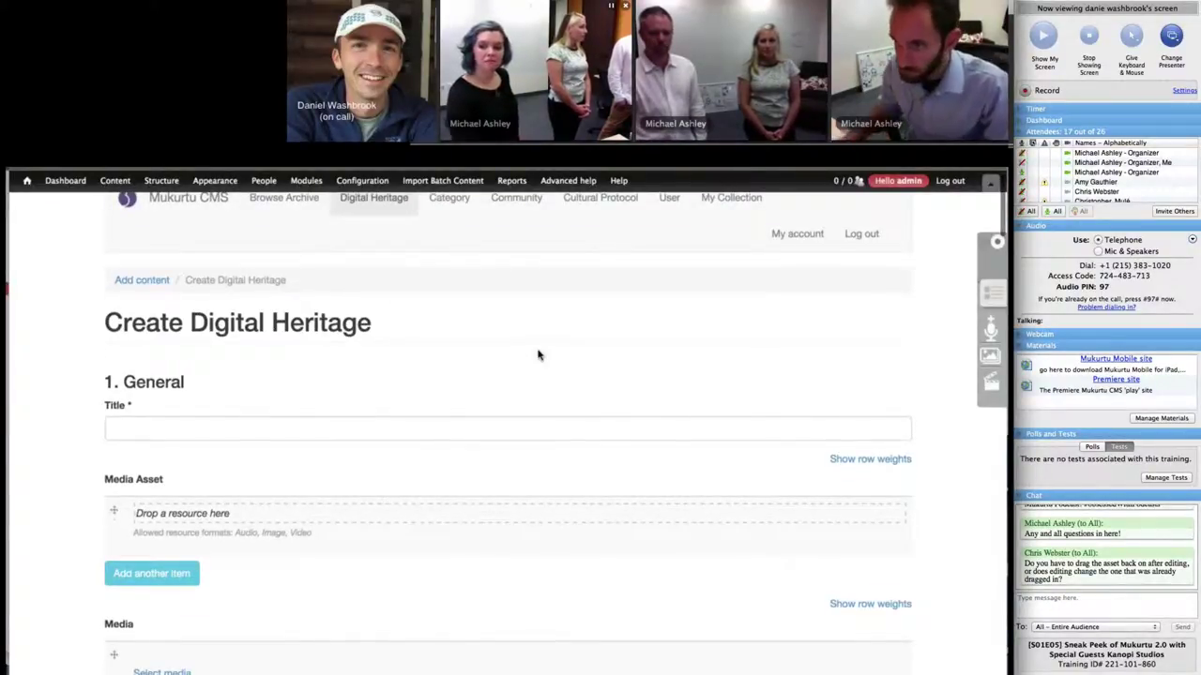
pyautogui.scroll(-2, 538, 355)
pyautogui.scroll(-1, 539, 355)
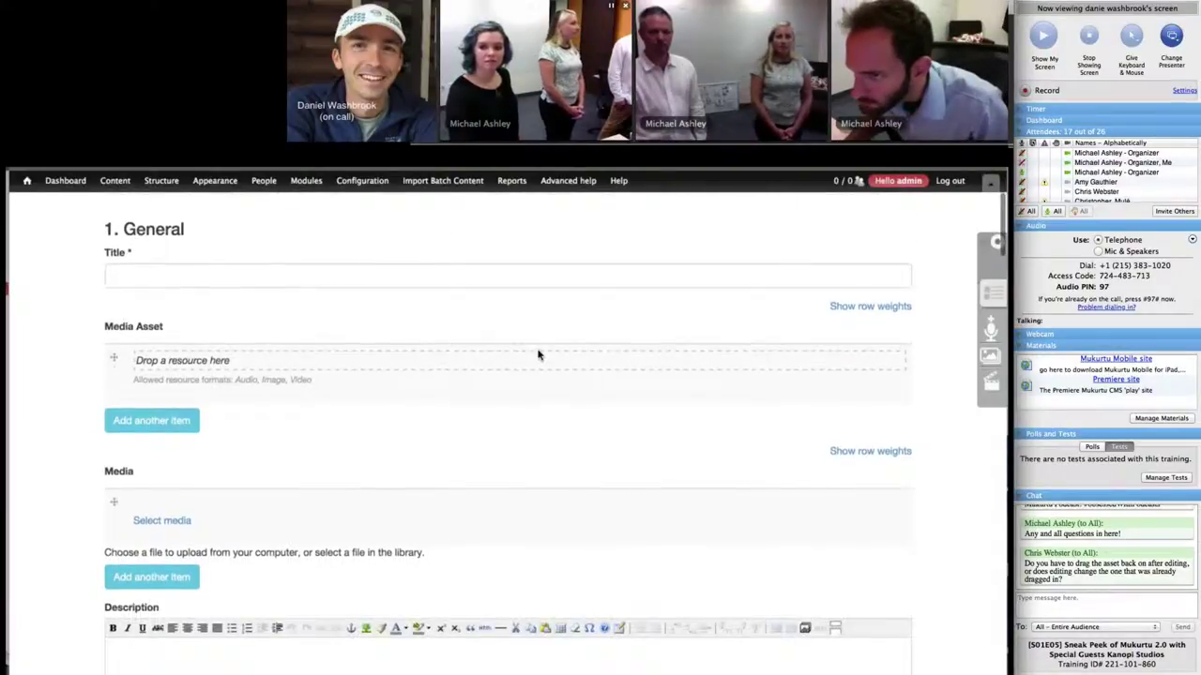
pyautogui.scroll(-2, 538, 355)
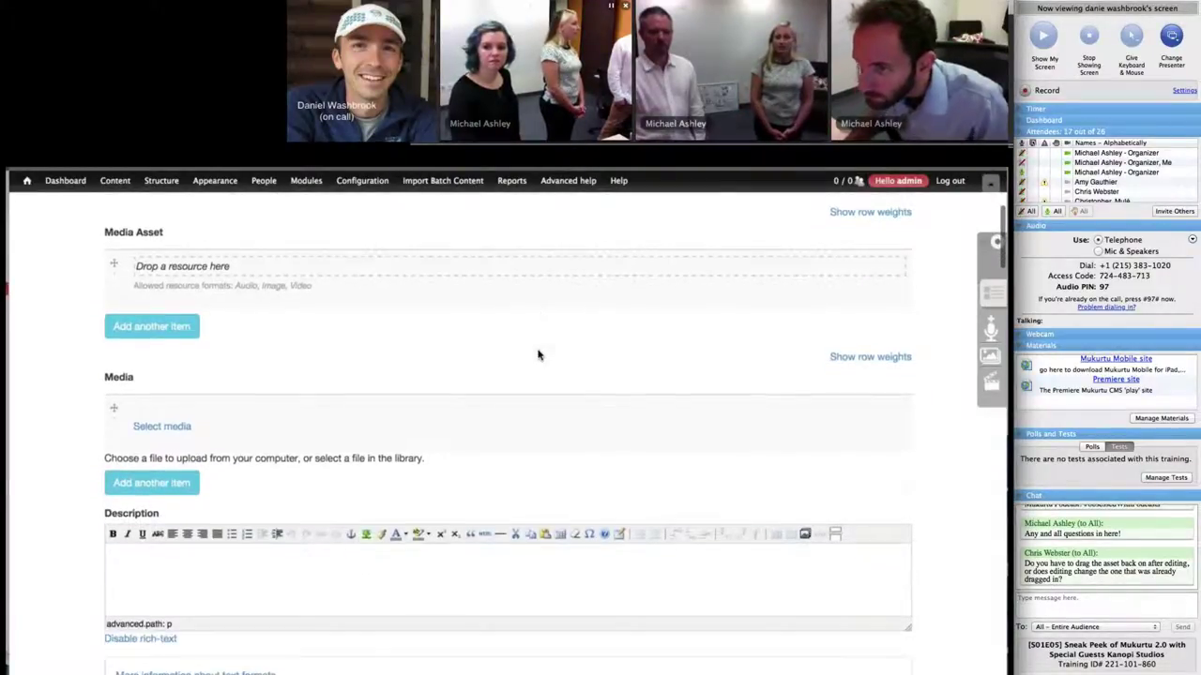
pyautogui.scroll(-5, 538, 354)
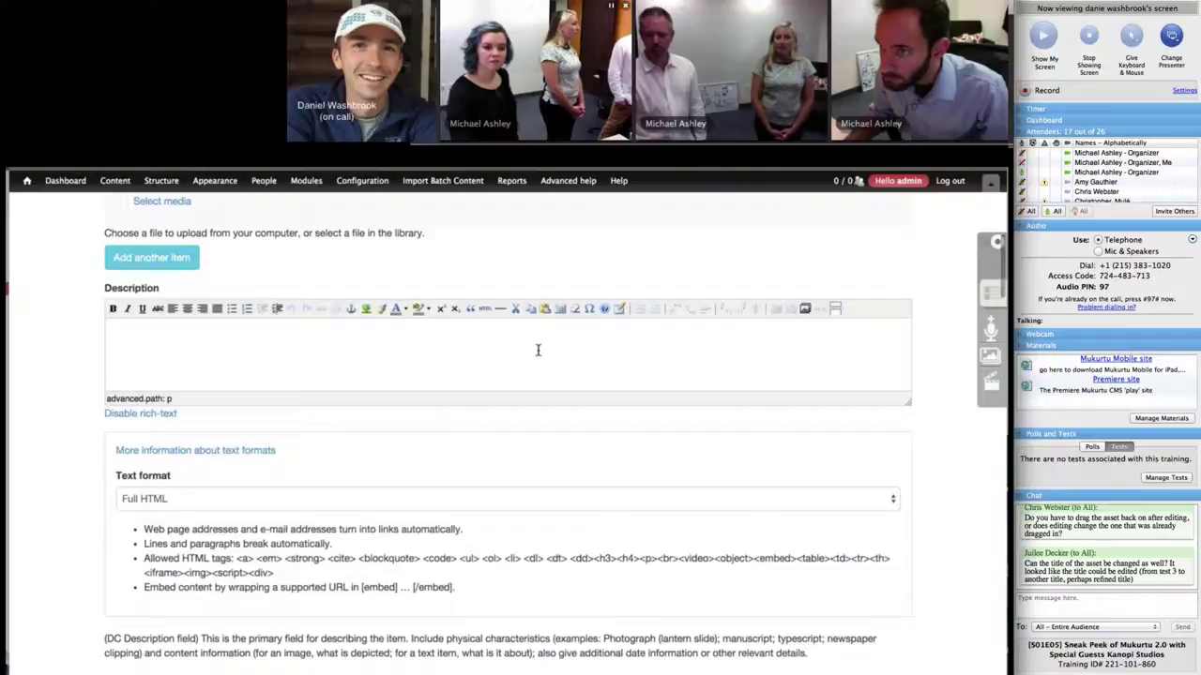
pyautogui.scroll(-7, 539, 350)
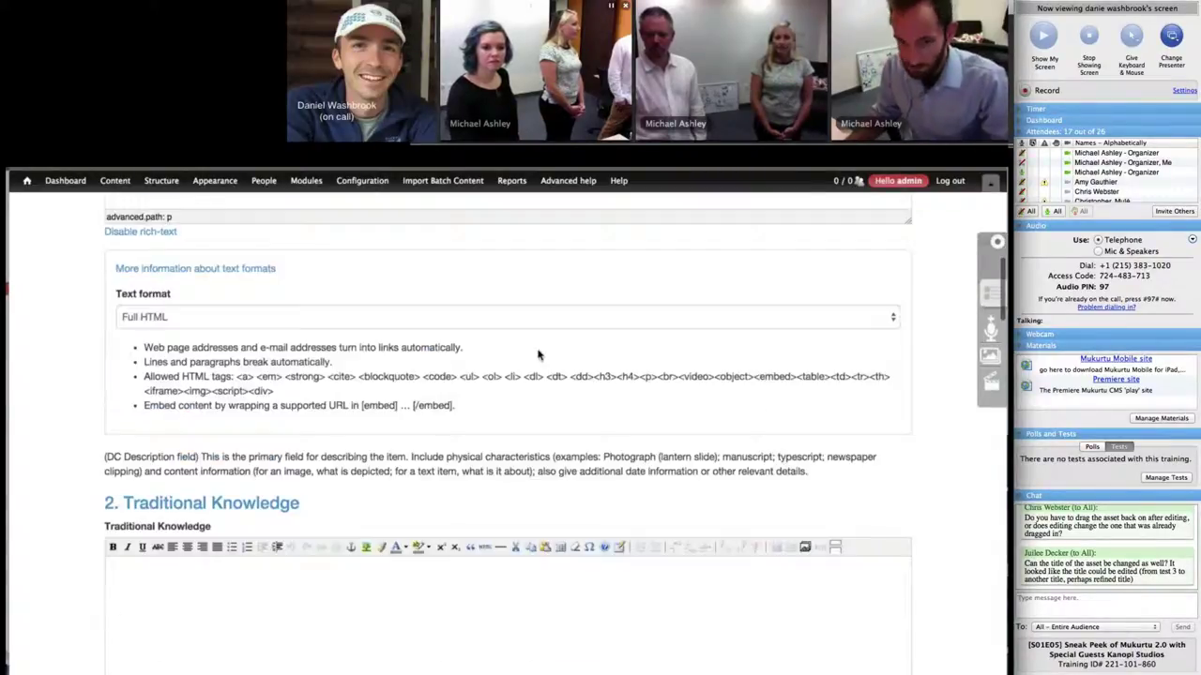
pyautogui.click(323, 479)
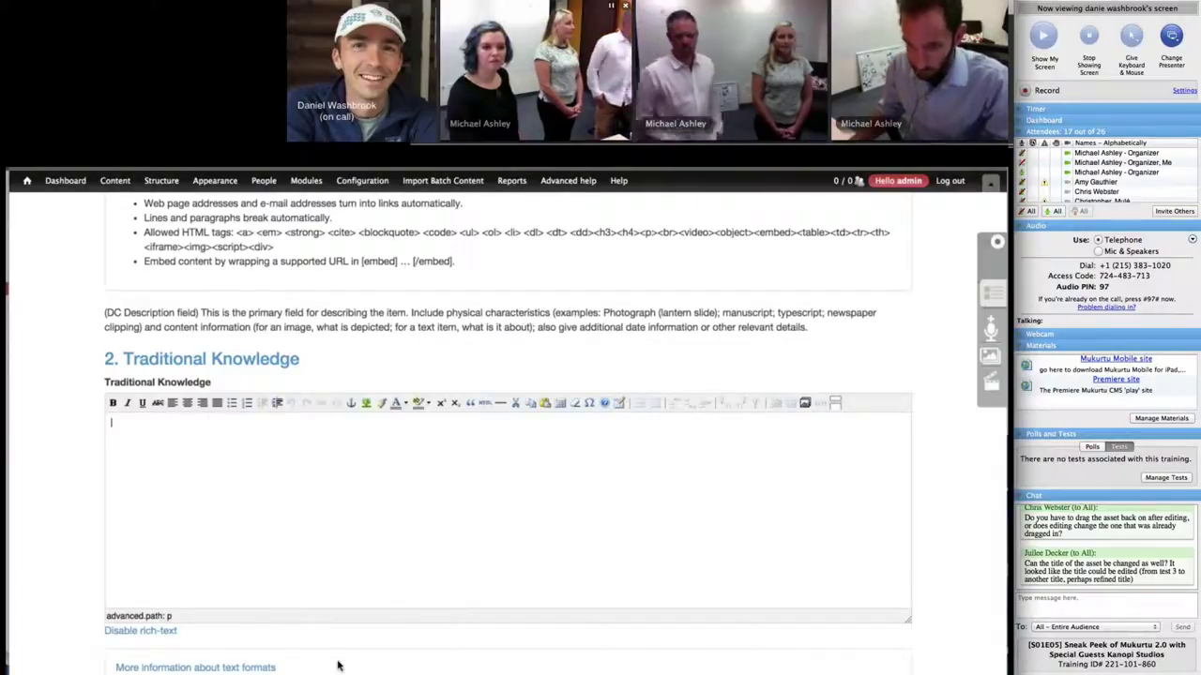
pyautogui.scroll(-10, 339, 666)
pyautogui.scroll(-3, 338, 662)
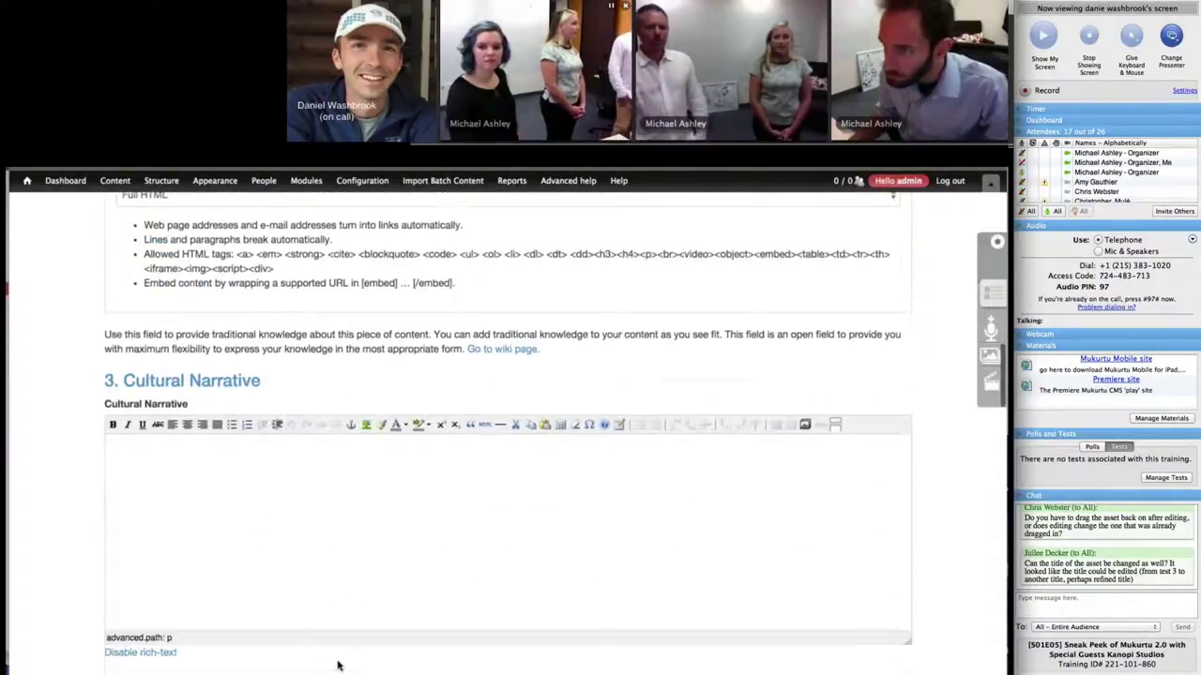
pyautogui.click(990, 300)
pyautogui.click(395, 418)
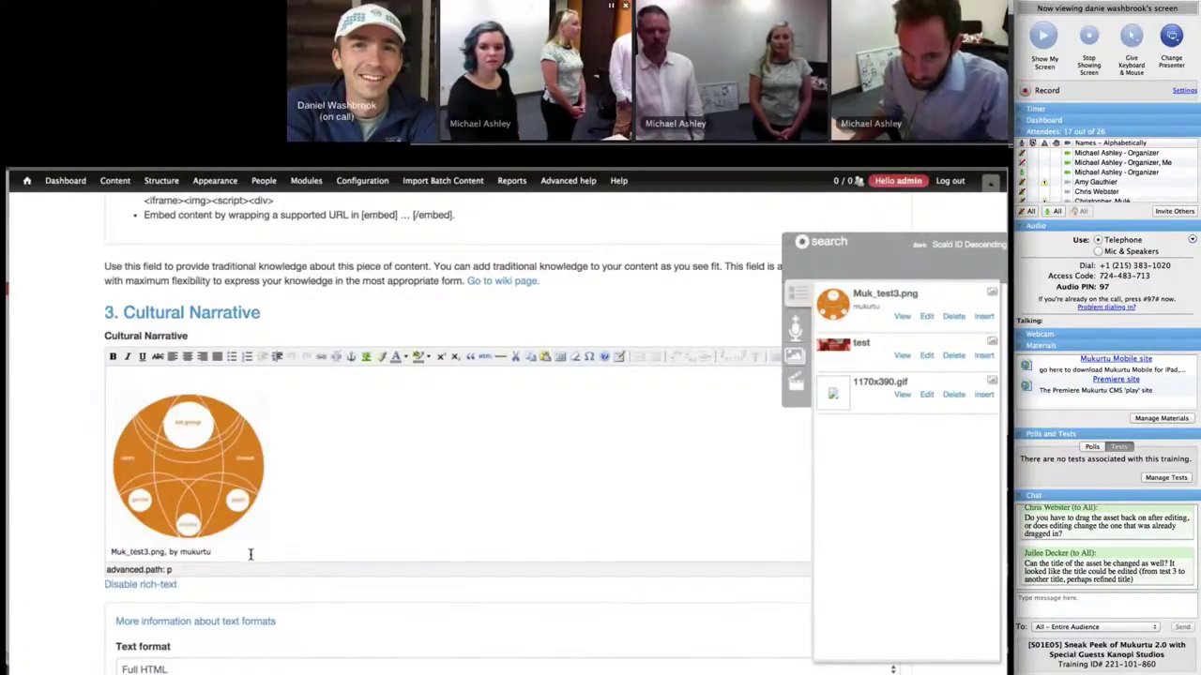
# Replace the caption under the embedded image in the Cultural Narrative with "editabled"
pyautogui.click(251, 553)
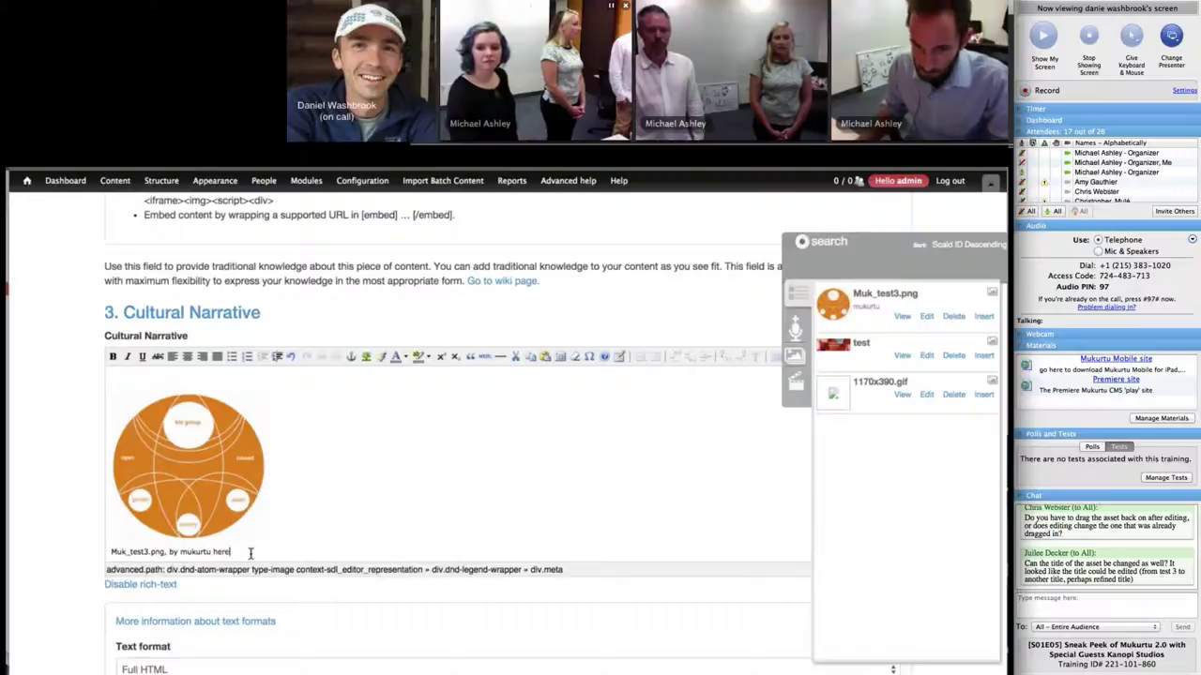
pyautogui.tripleClick(251, 554)
pyautogui.press('BackSpace')
pyautogui.write('edit')
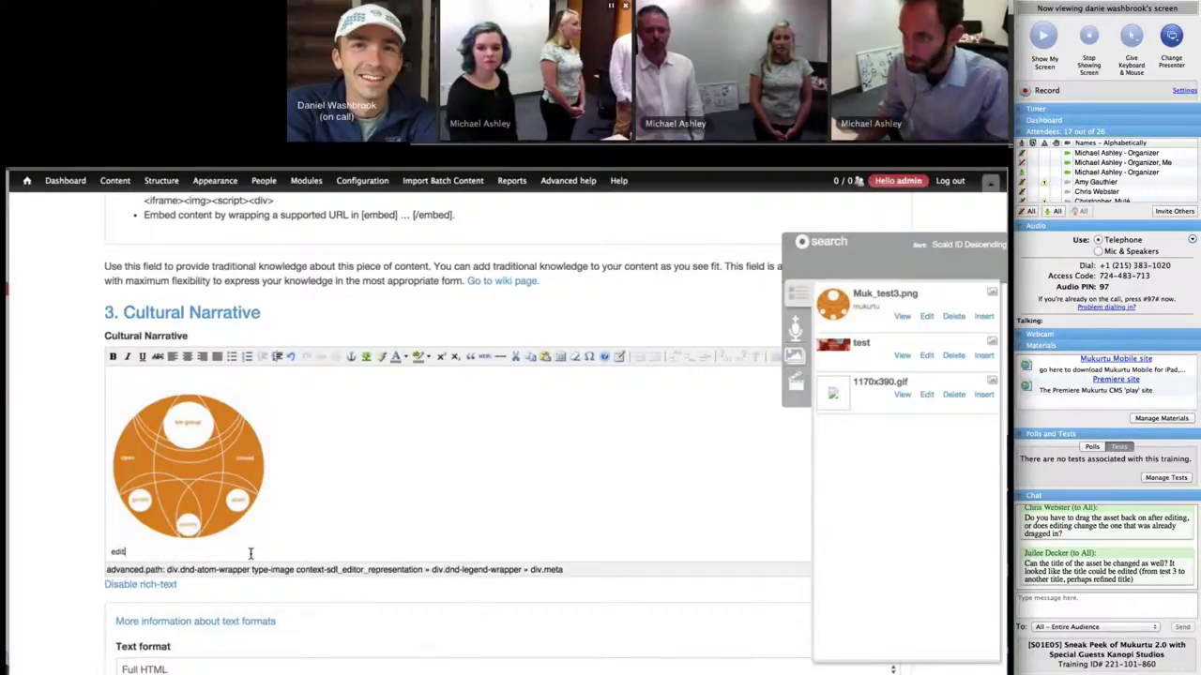
pyautogui.write('abled')
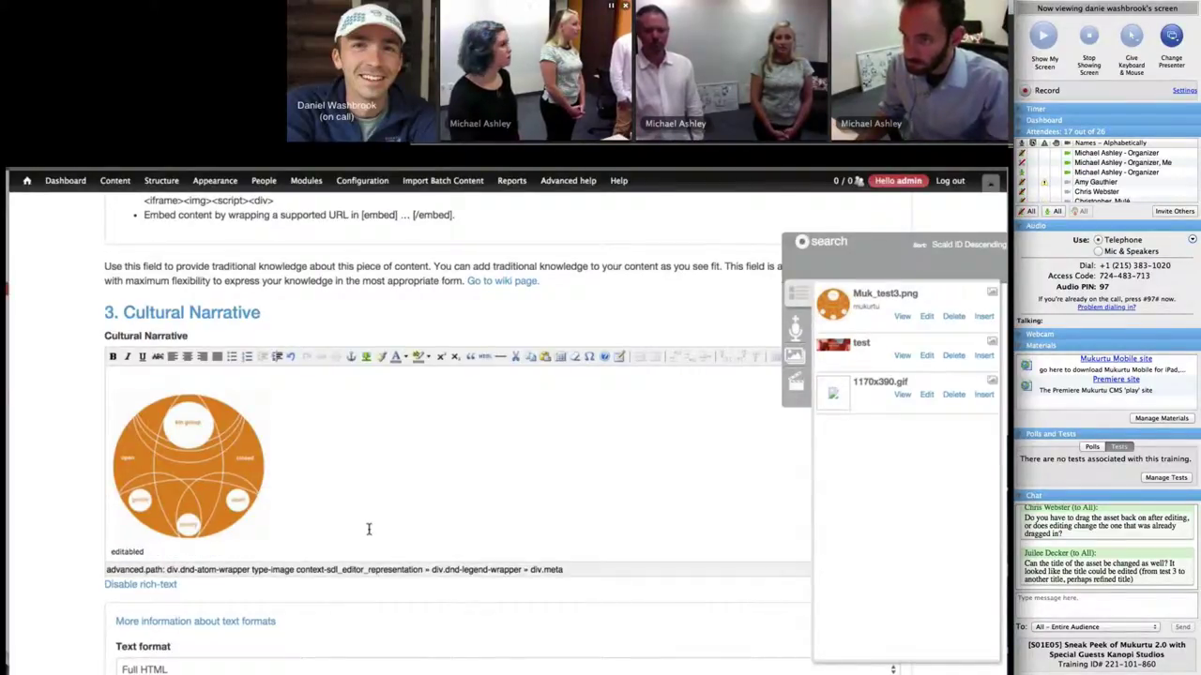
pyautogui.click(369, 529)
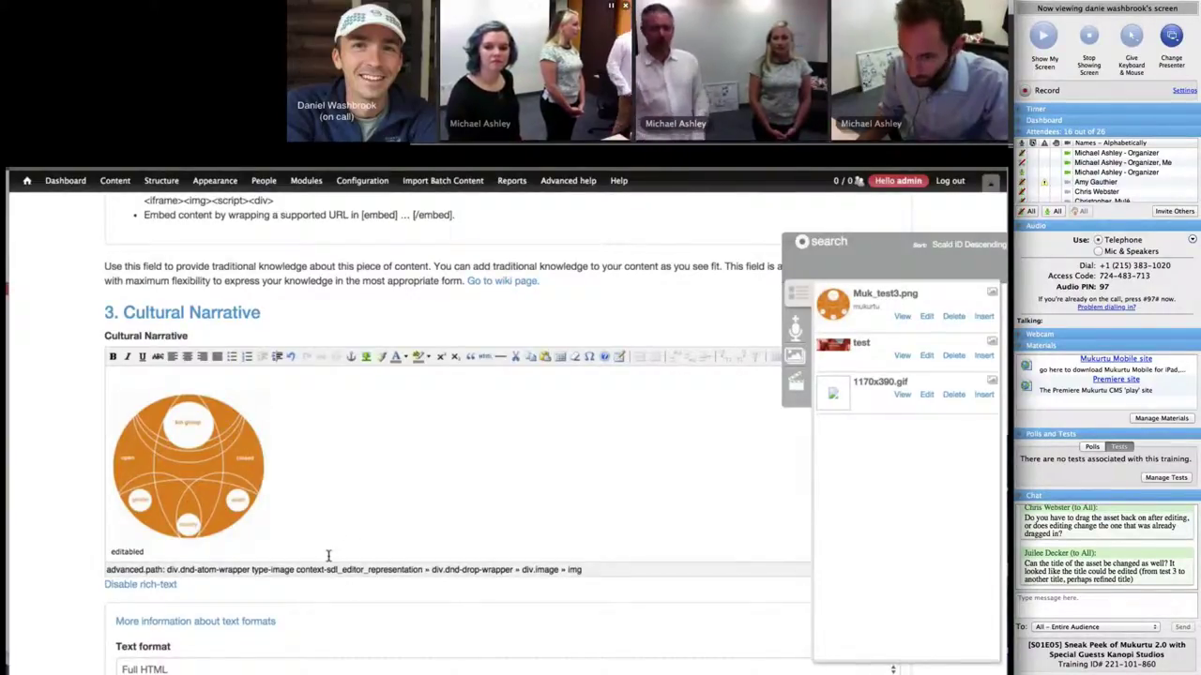
pyautogui.click(328, 556)
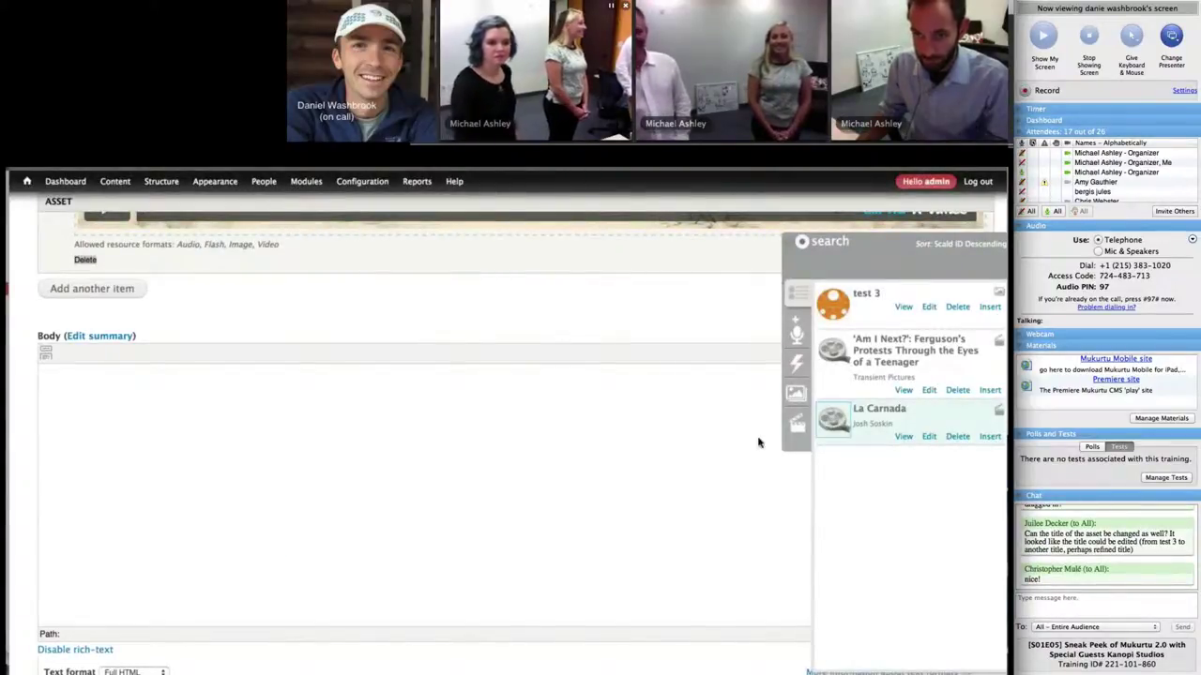
# Return to the other Digital Heritage item and embed the "La Carnada" video in its Body field
pyautogui.click(144, 441)
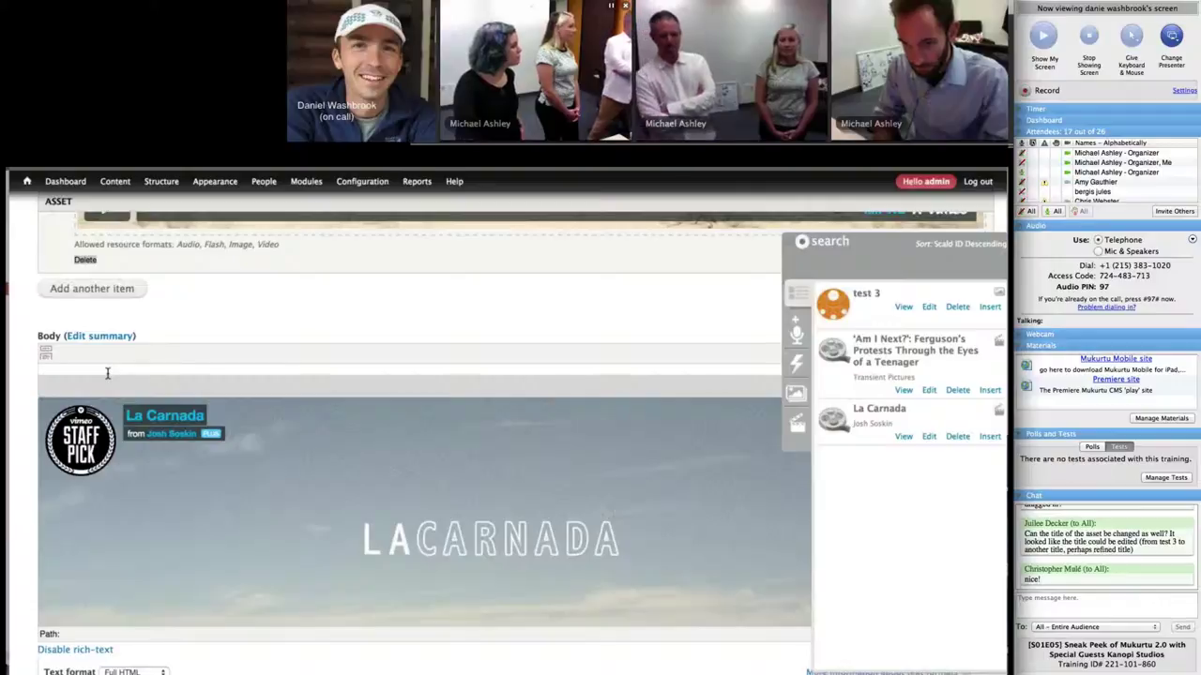
pyautogui.click(107, 373)
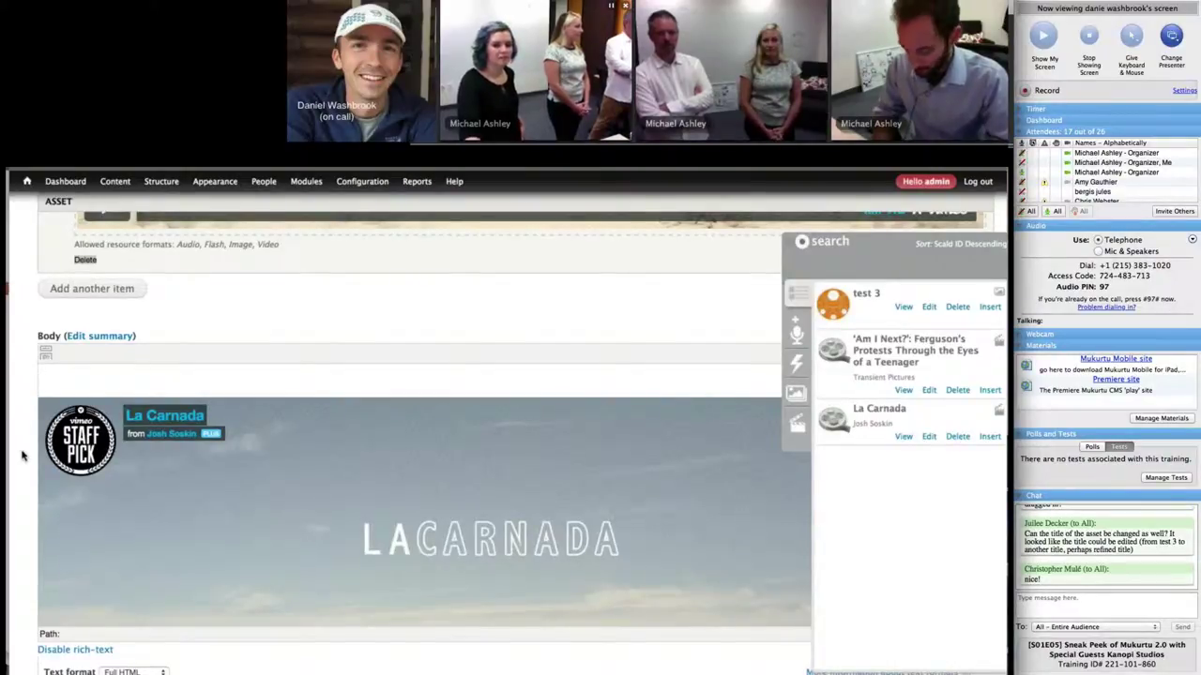
pyautogui.scroll(-2, 24, 456)
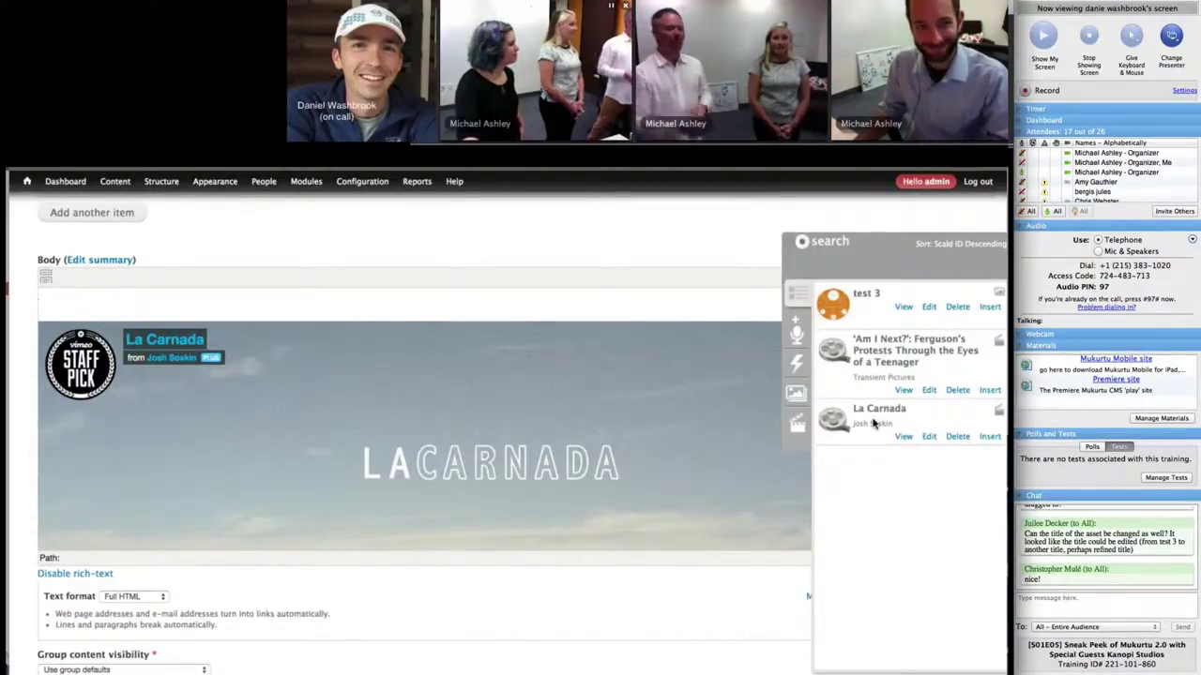
# Open the media library's search filters
pyautogui.click(793, 243)
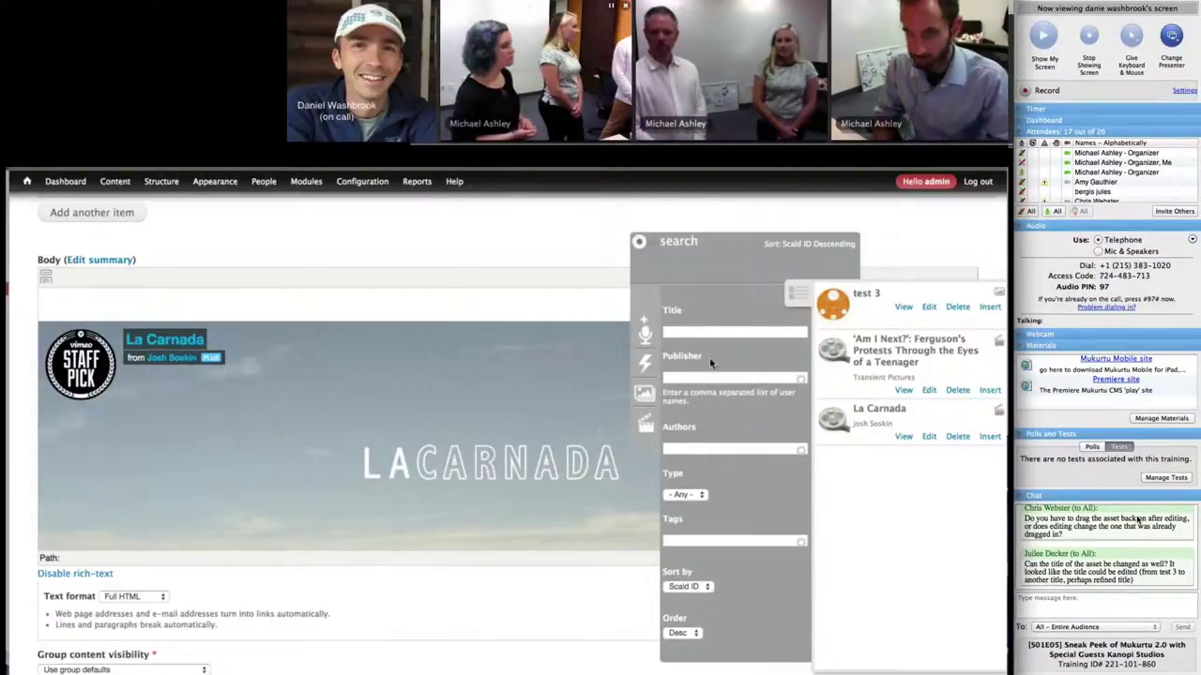
# Filter the media library by the type Image, then collapse the search filters
pyautogui.click(639, 242)
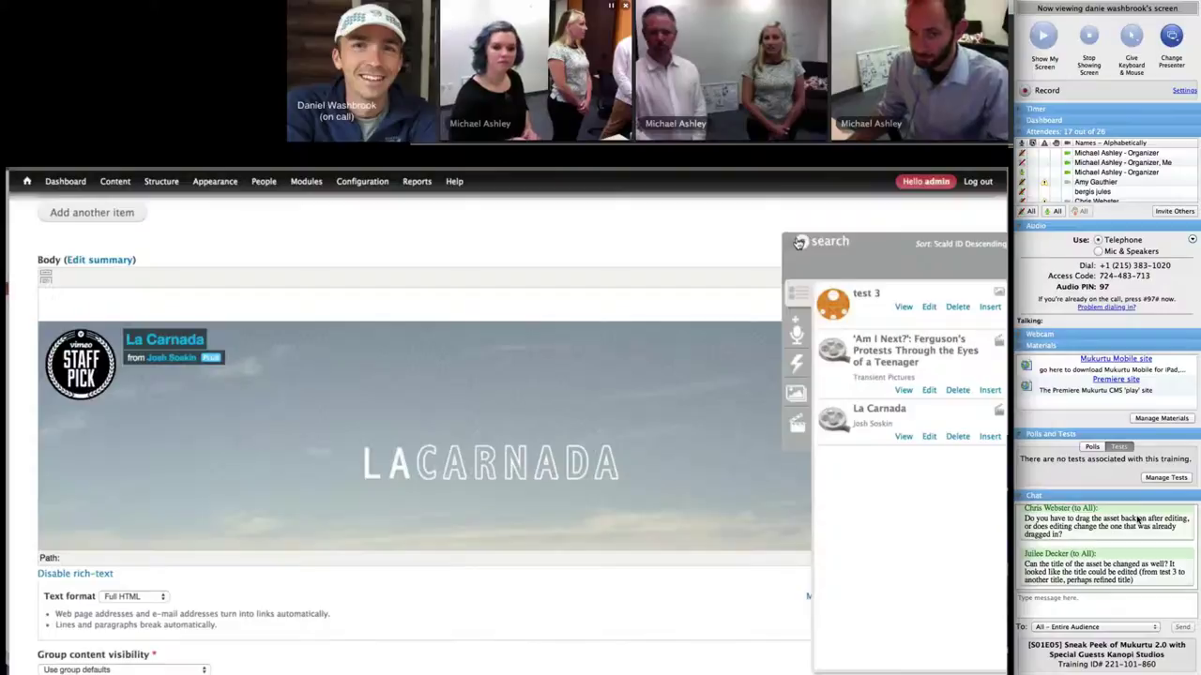
pyautogui.click(801, 241)
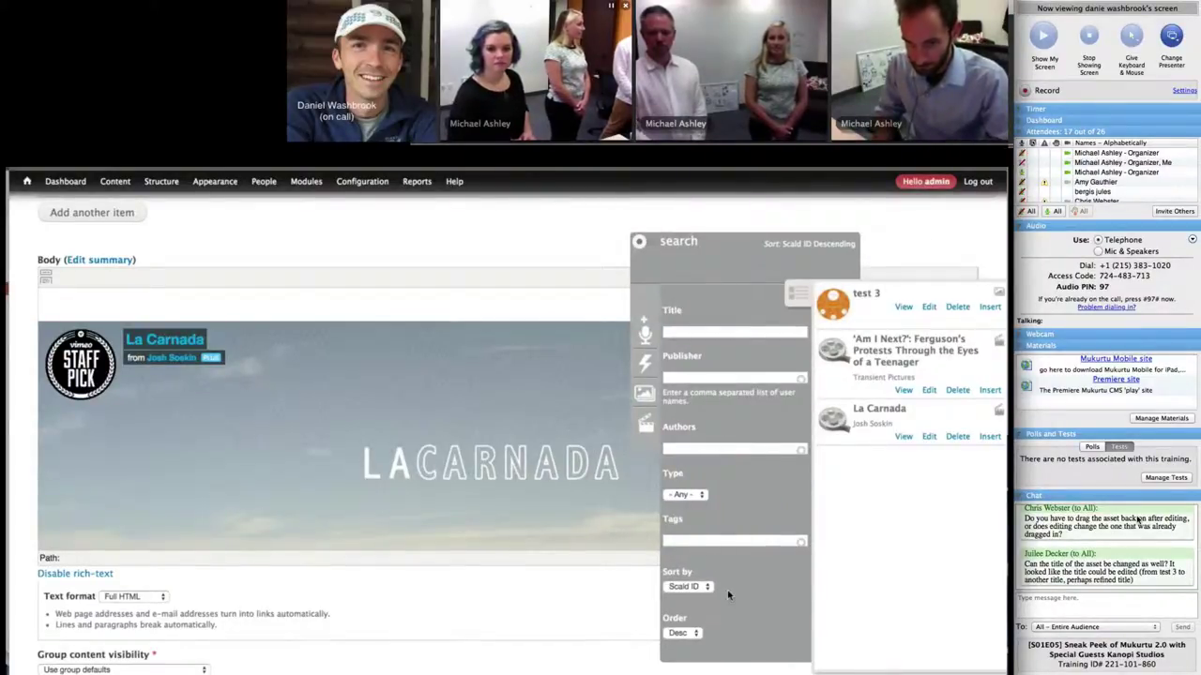
pyautogui.scroll(-1, 700, 641)
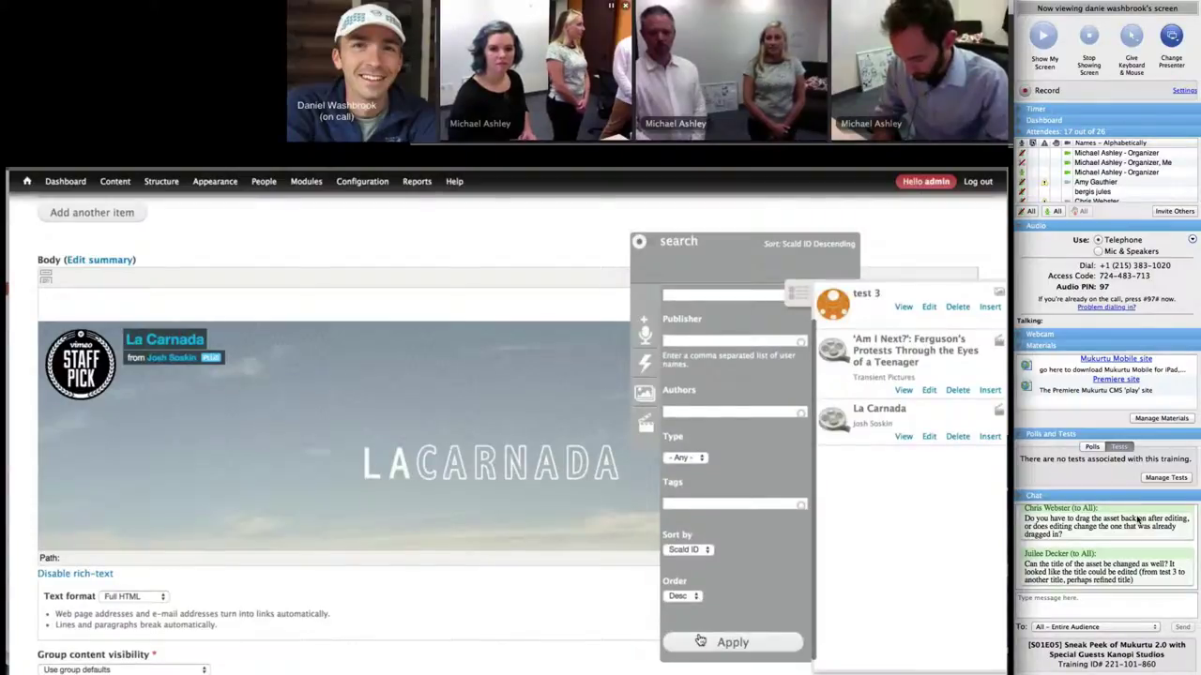
pyautogui.scroll(-1, 699, 641)
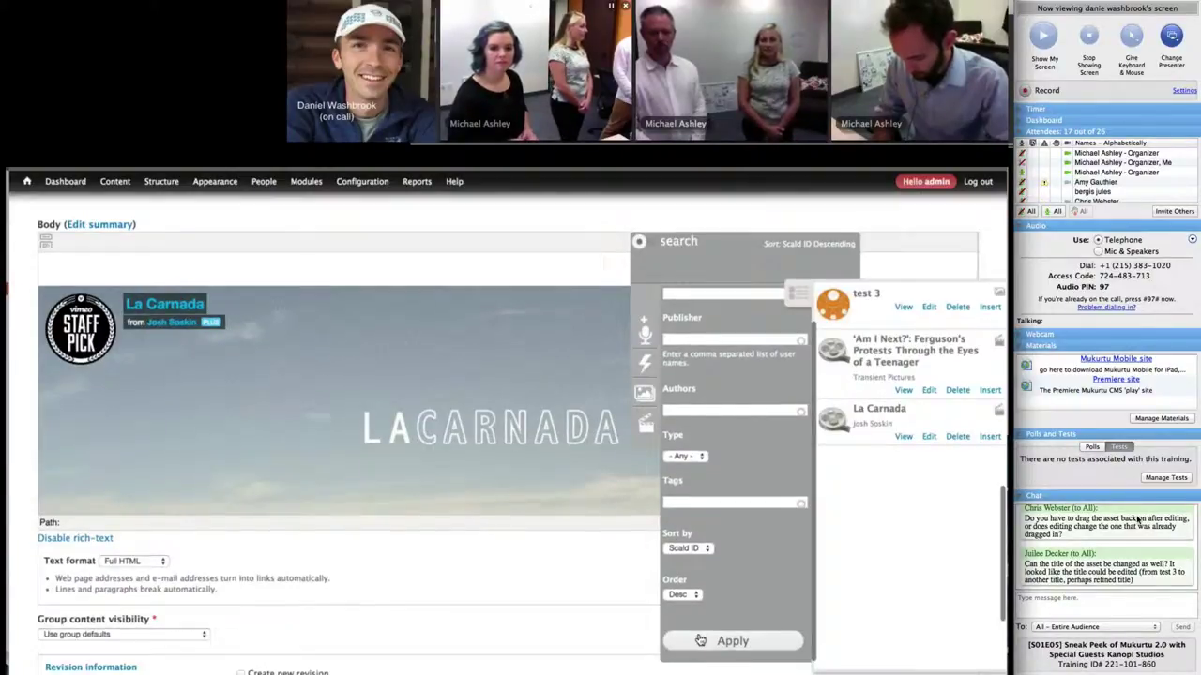
pyautogui.click(682, 457)
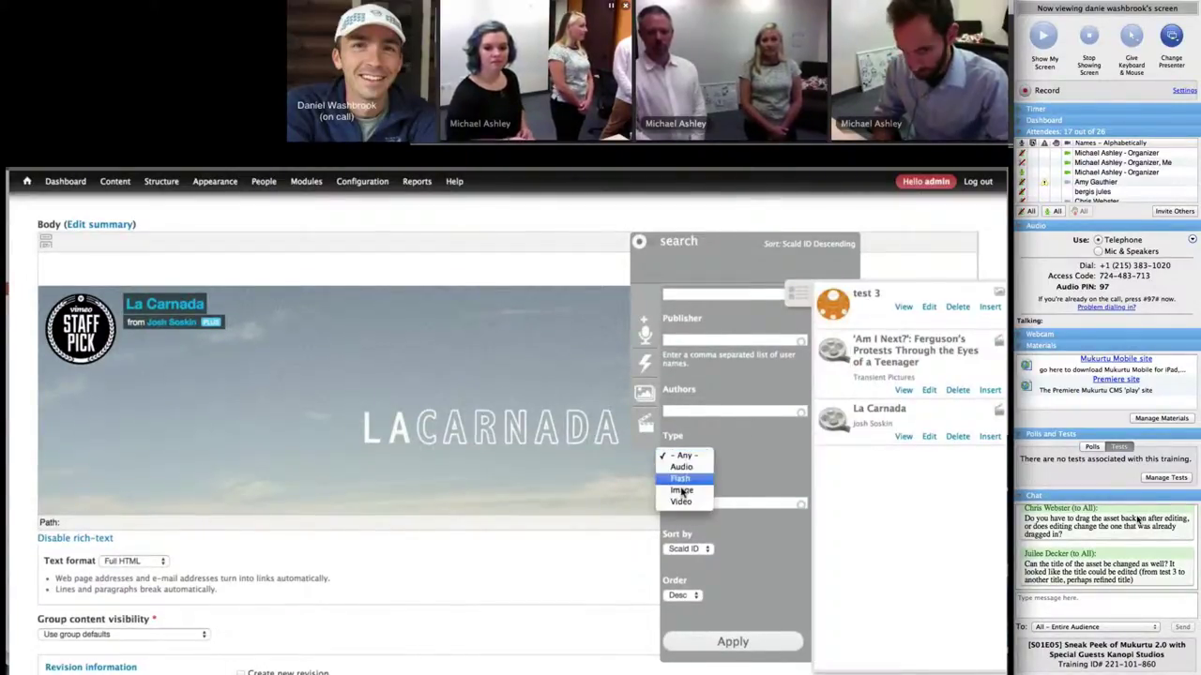
pyautogui.click(738, 646)
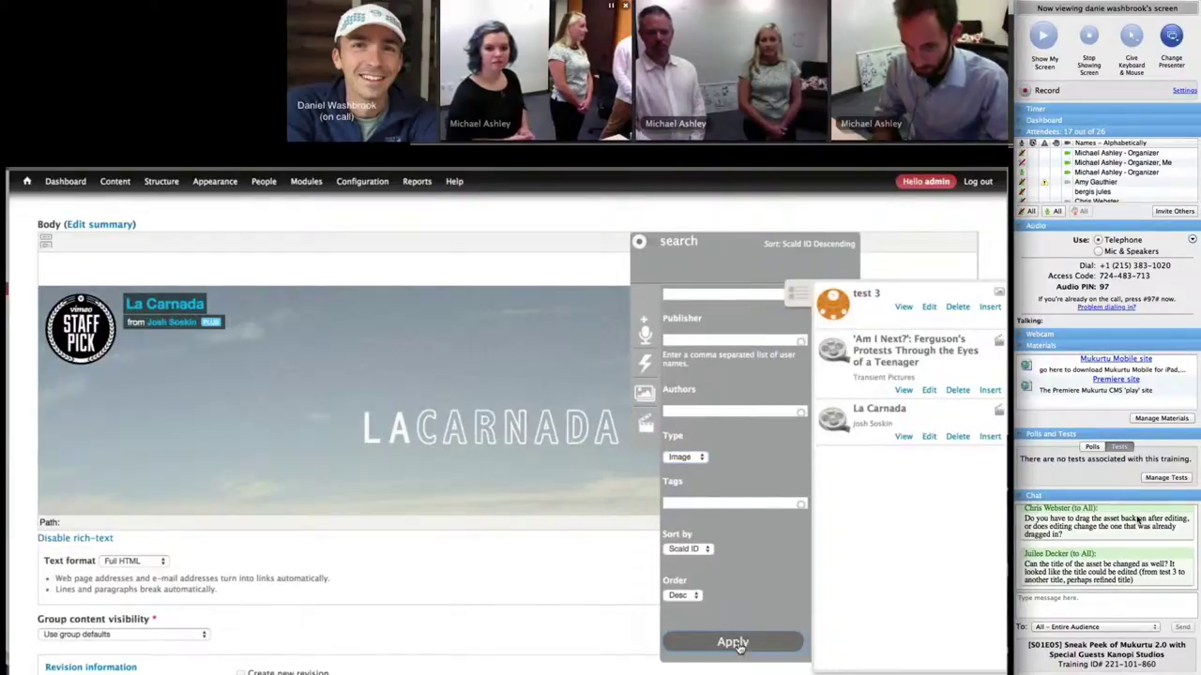
pyautogui.click(736, 644)
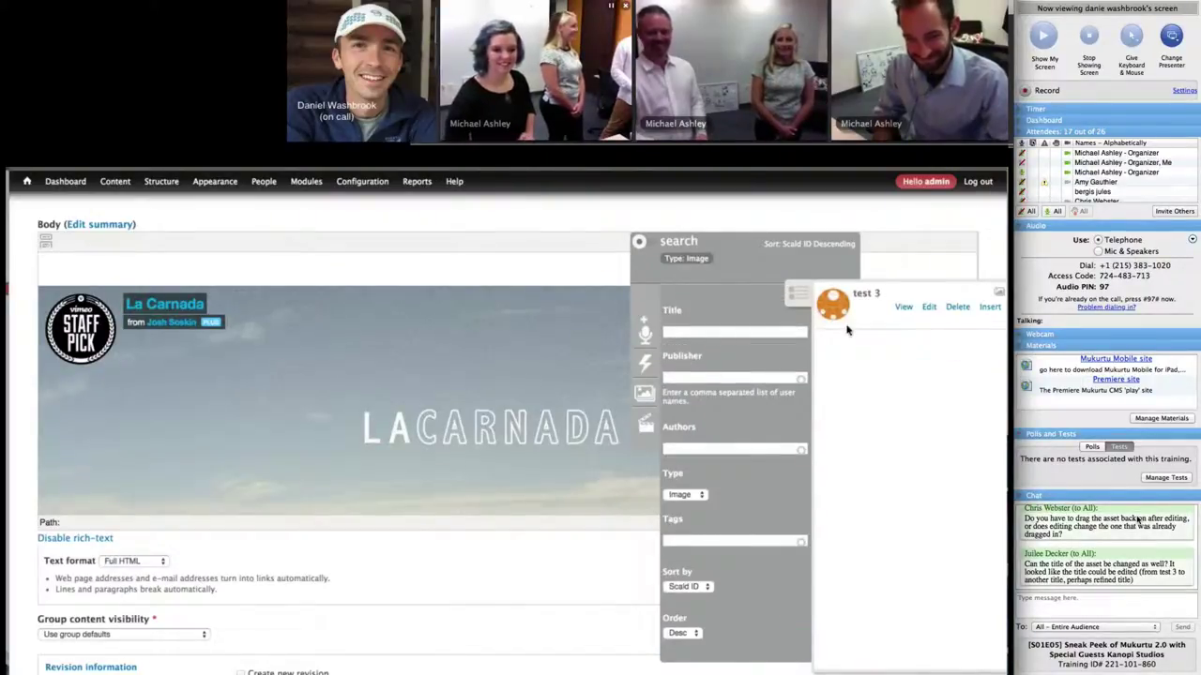
pyautogui.click(644, 245)
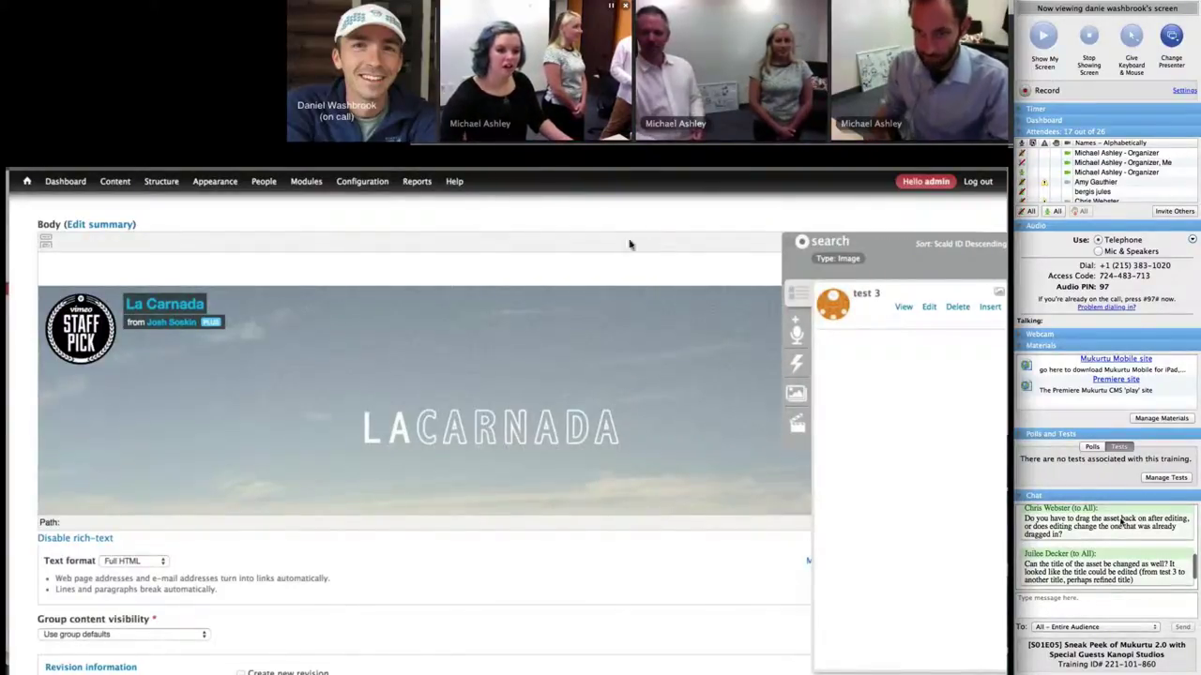
# Embed the "test 3" image from the media library below the "La Carnada" video in the Body field
pyautogui.scroll(1, 1121, 522)
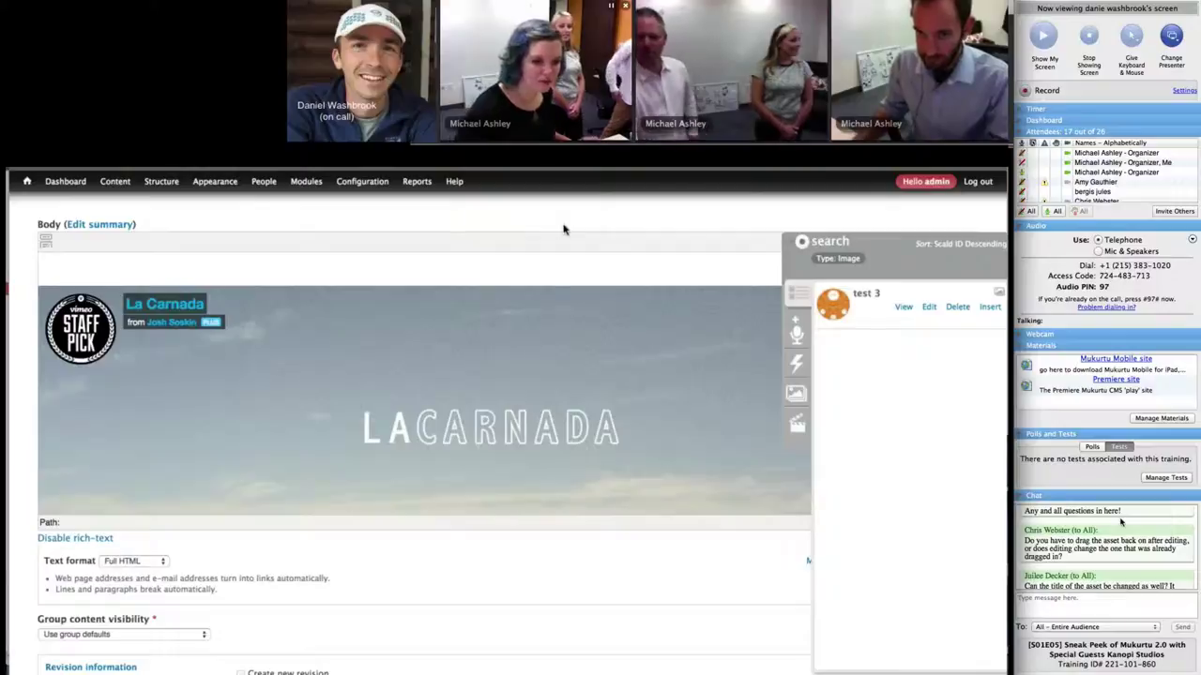
pyautogui.scroll(5, 563, 229)
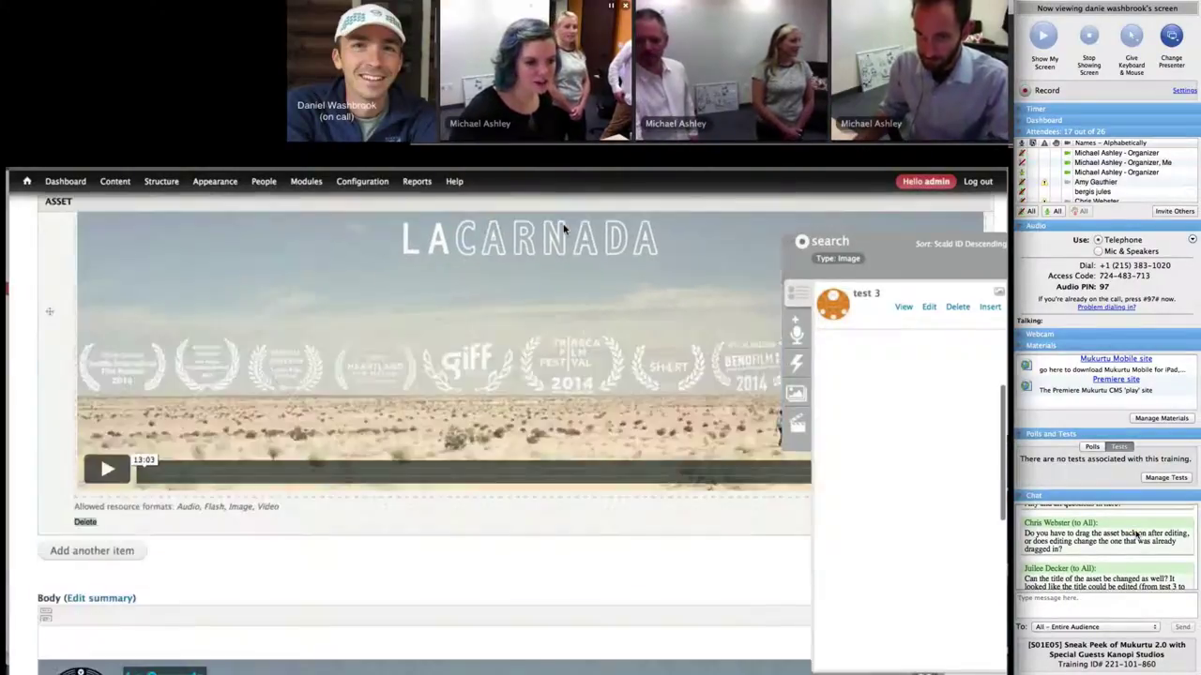
pyautogui.scroll(1, 563, 229)
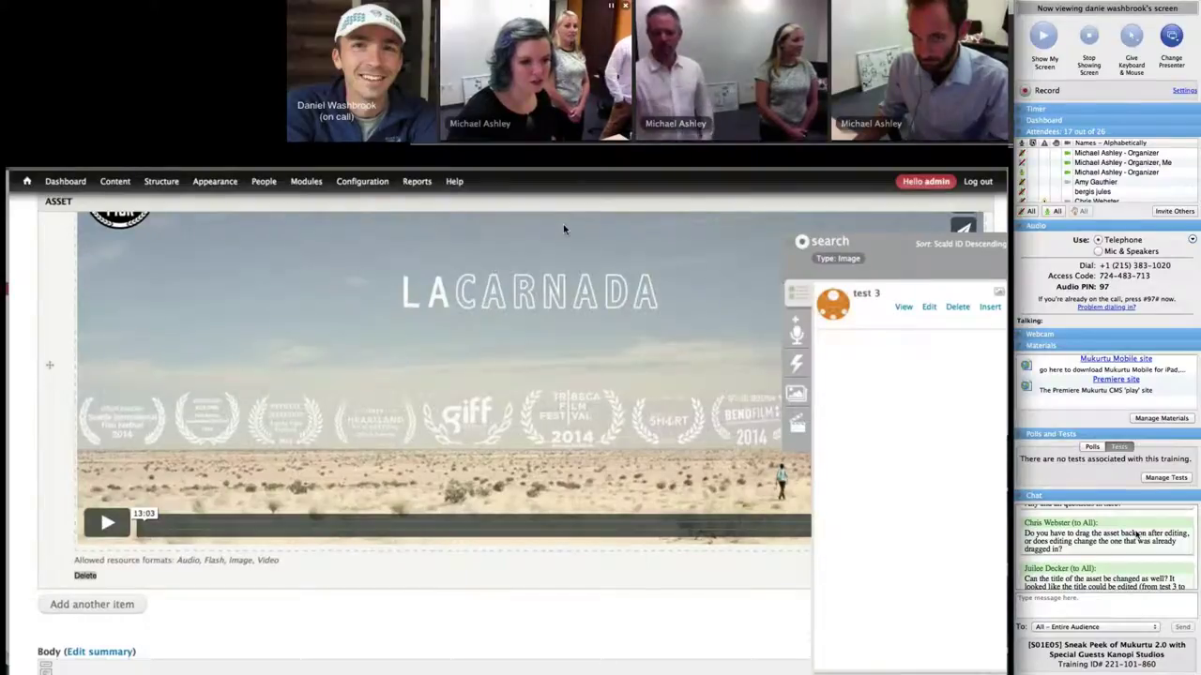
pyautogui.scroll(1, 562, 229)
pyautogui.scroll(3, 563, 229)
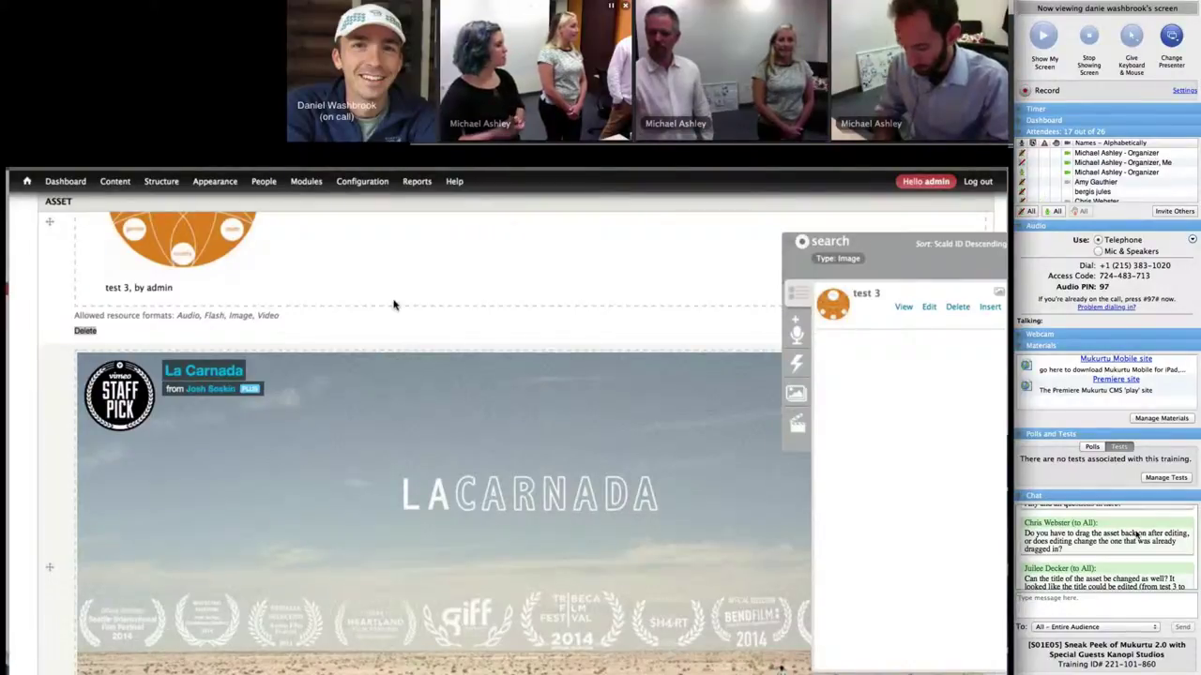
pyautogui.scroll(3, 394, 305)
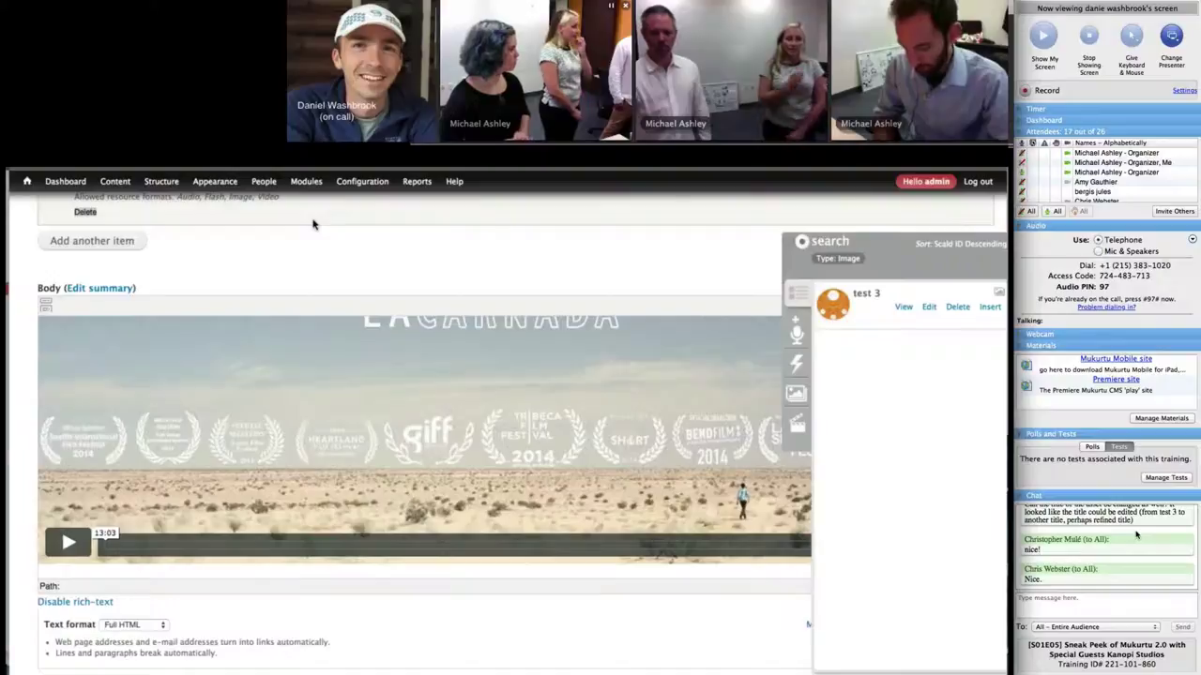
pyautogui.scroll(2, 314, 224)
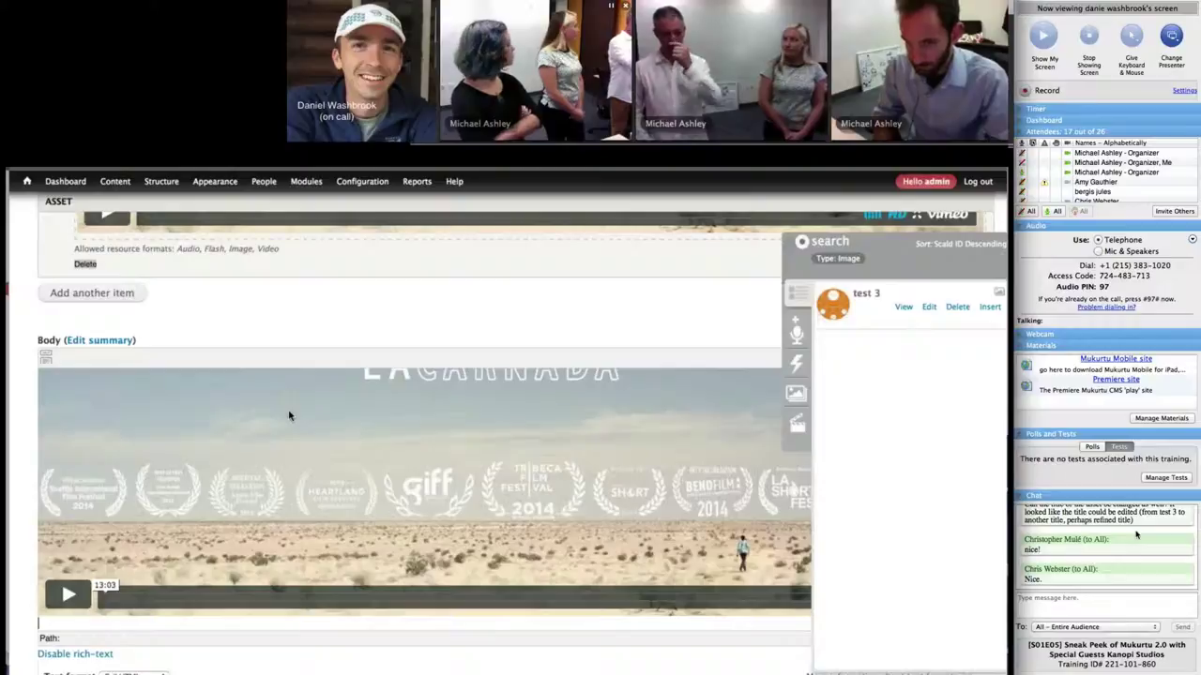
pyautogui.moveTo(835, 298); pyautogui.dragTo(371, 629)
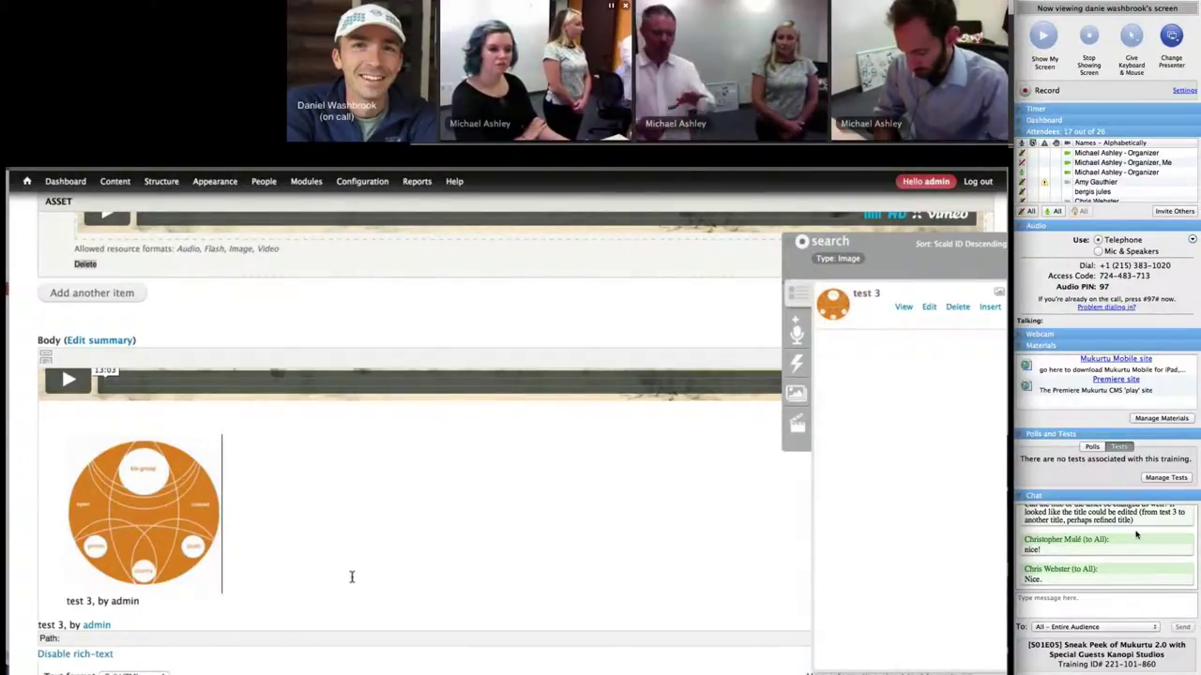
# Change the title of the "test 3" image atom to "test changed" and save the atom
pyautogui.scroll(2, 1137, 534)
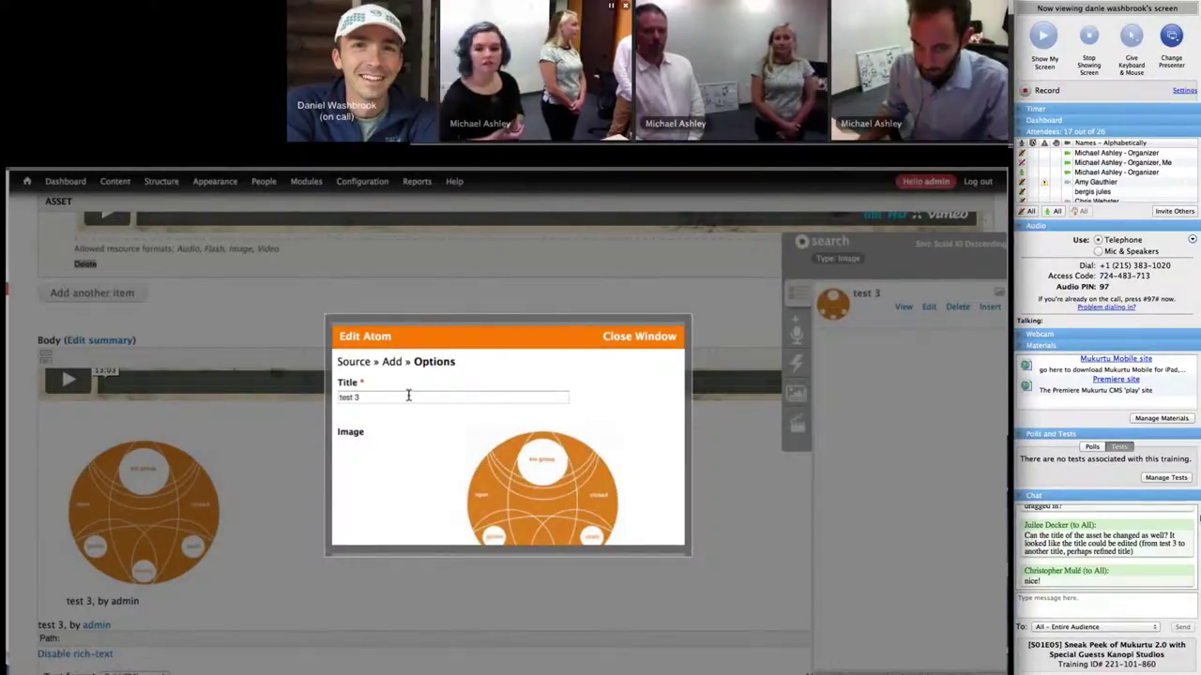
pyautogui.click(408, 396)
pyautogui.press('BackSpace')
pyautogui.write('changed')
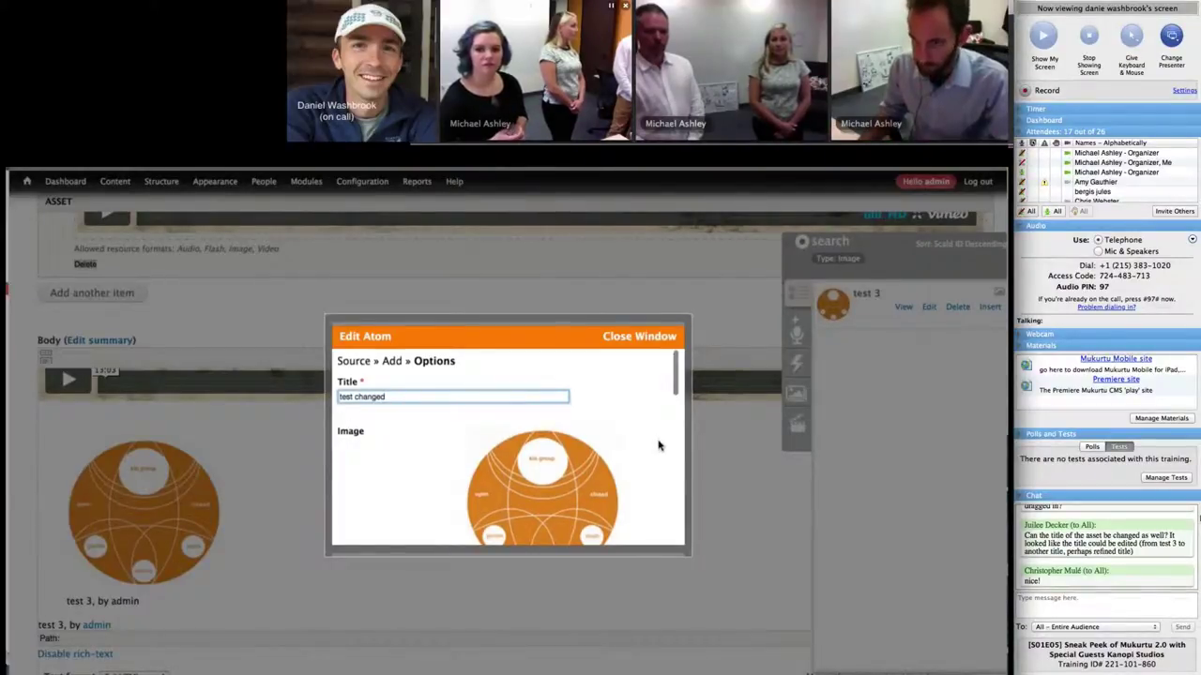
pyautogui.scroll(-15, 658, 446)
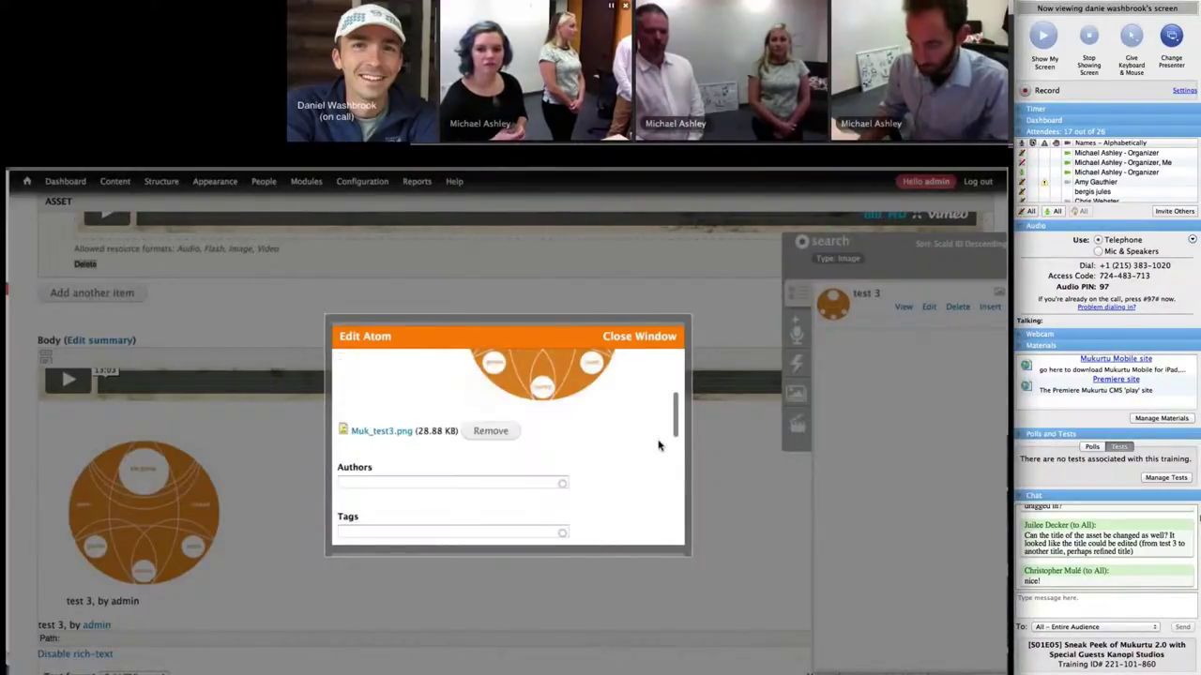
pyautogui.scroll(-1, 610, 460)
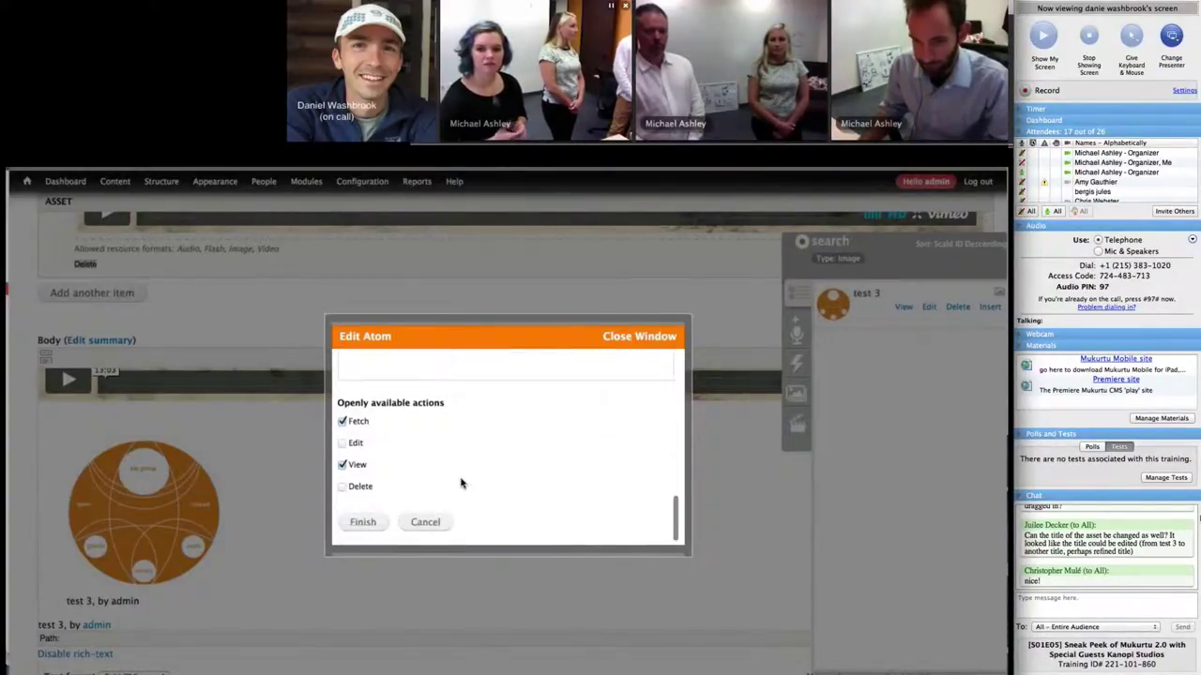
pyautogui.click(362, 513)
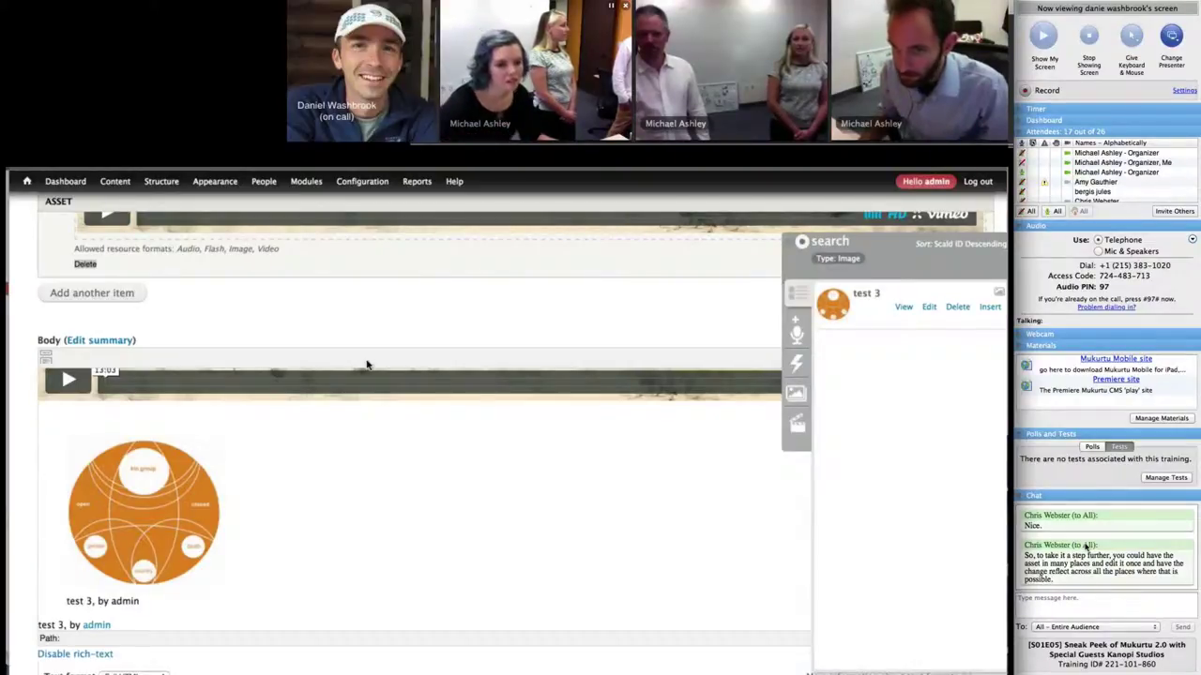
pyautogui.scroll(1, 367, 365)
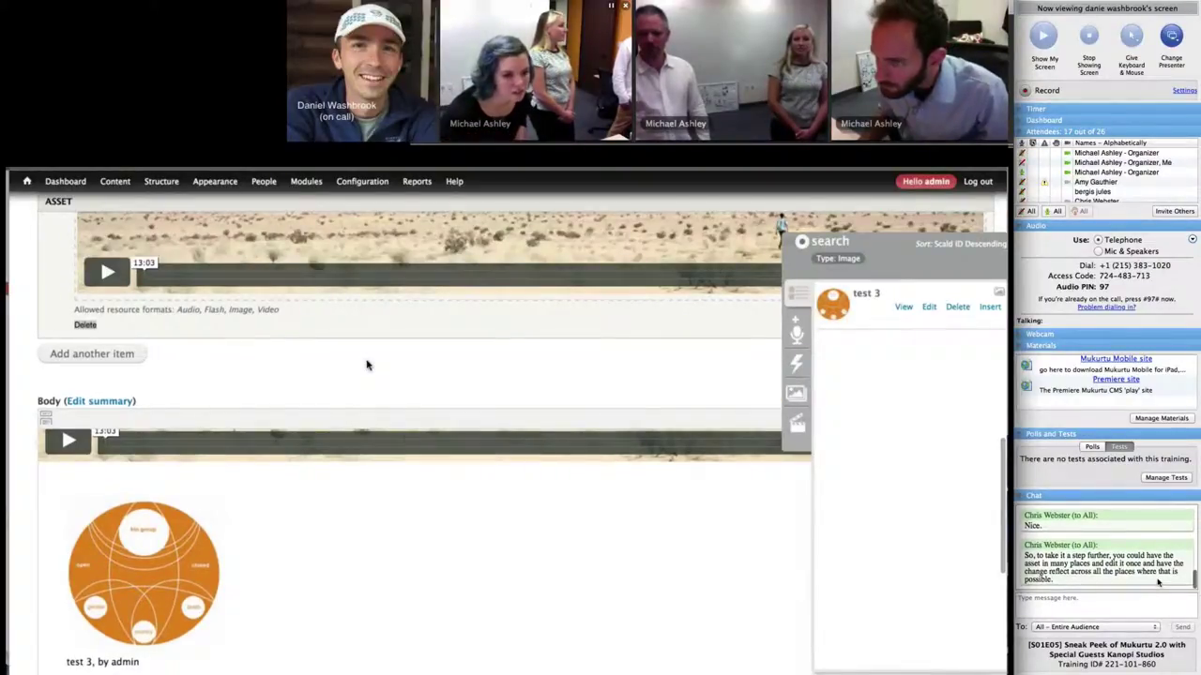
pyautogui.scroll(1, 367, 365)
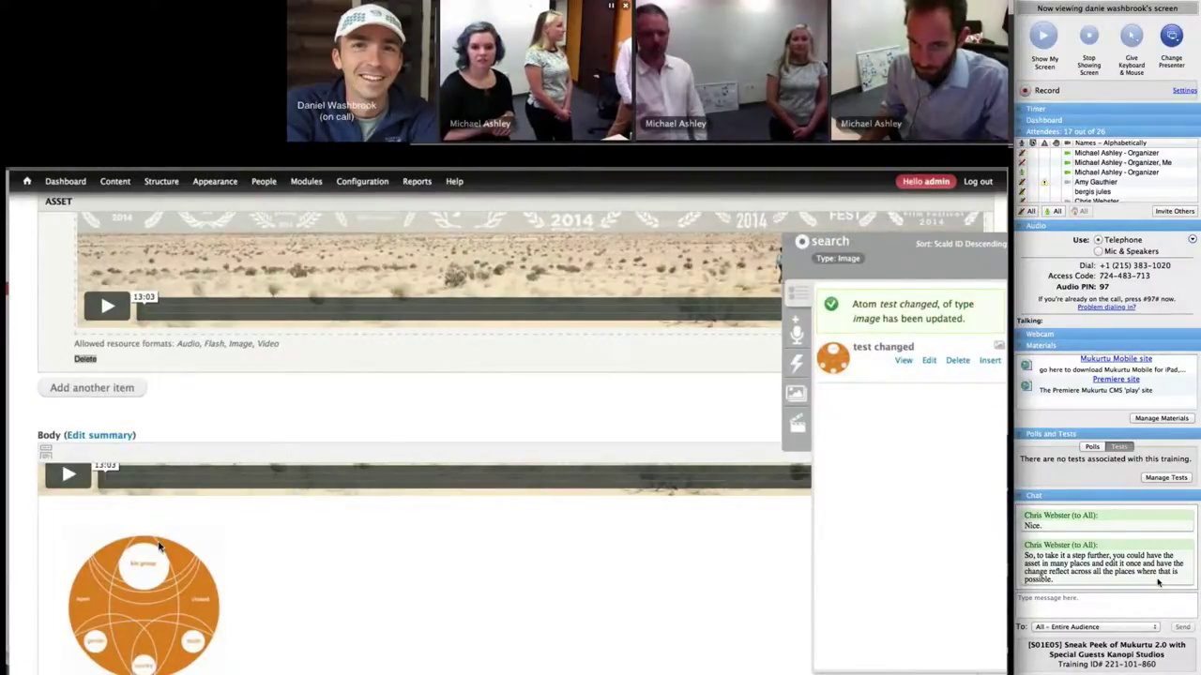
pyautogui.scroll(-1, 160, 547)
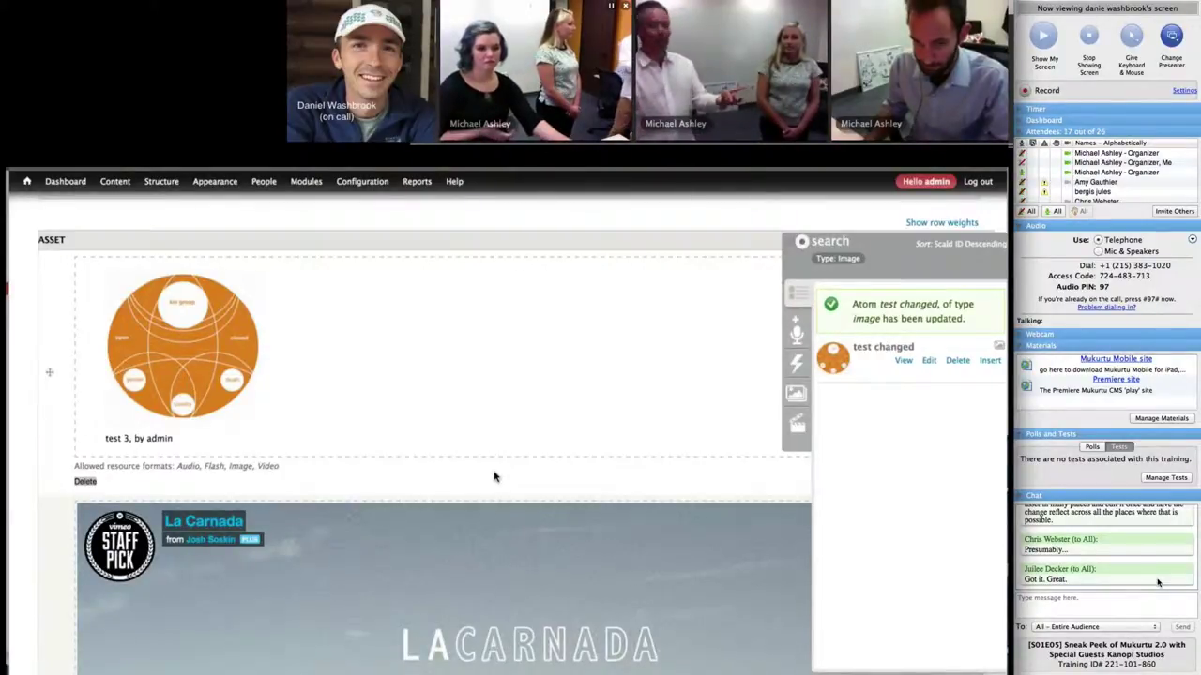
pyautogui.scroll(3, 1157, 583)
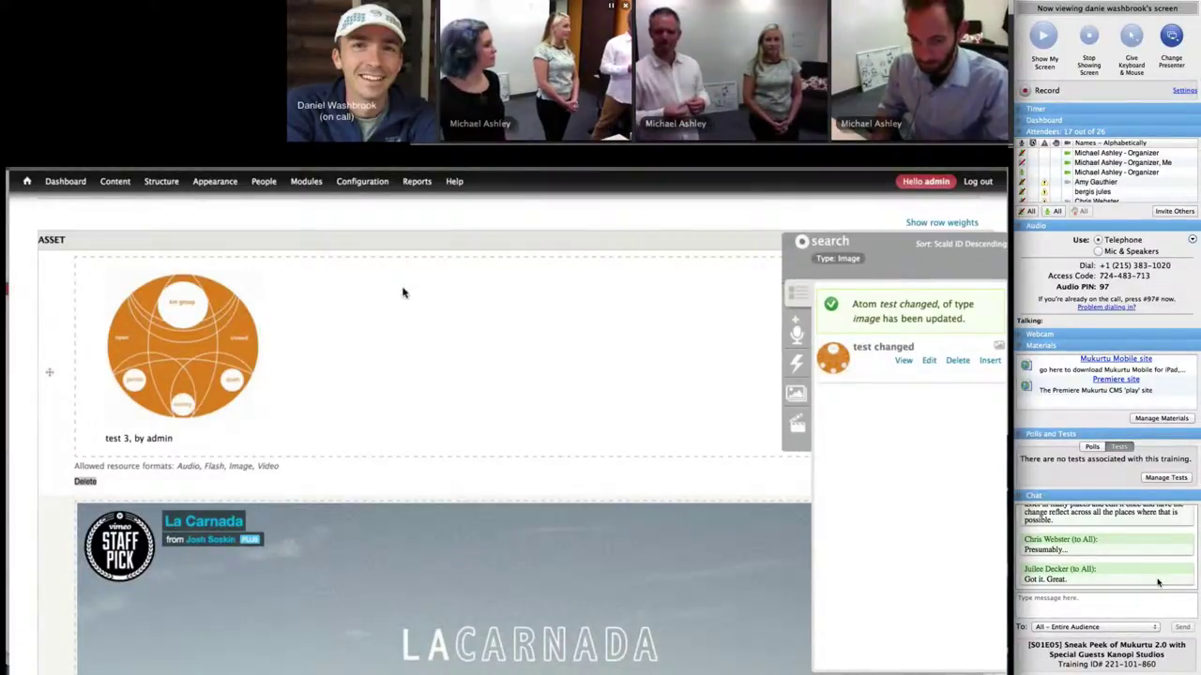
# On the Dashboard, collapse the Custom block and Who's new blocks and move Who's new beneath Who's online
pyautogui.moveTo(305, 181)
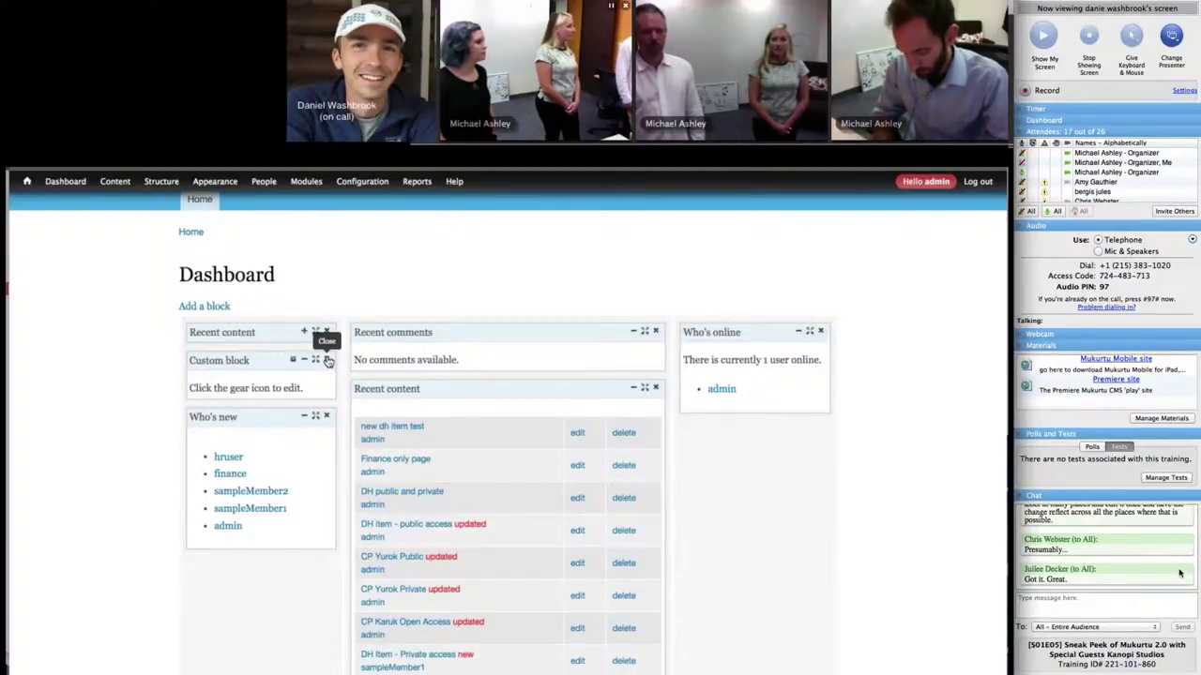
pyautogui.click(305, 361)
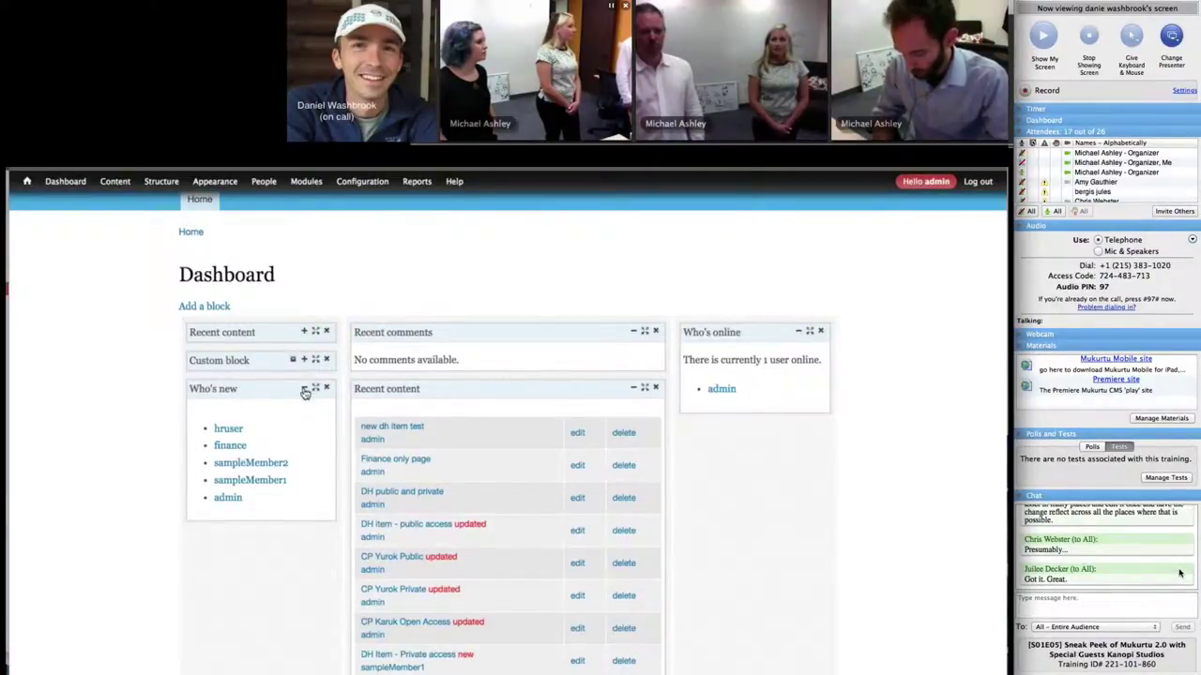
pyautogui.click(304, 389)
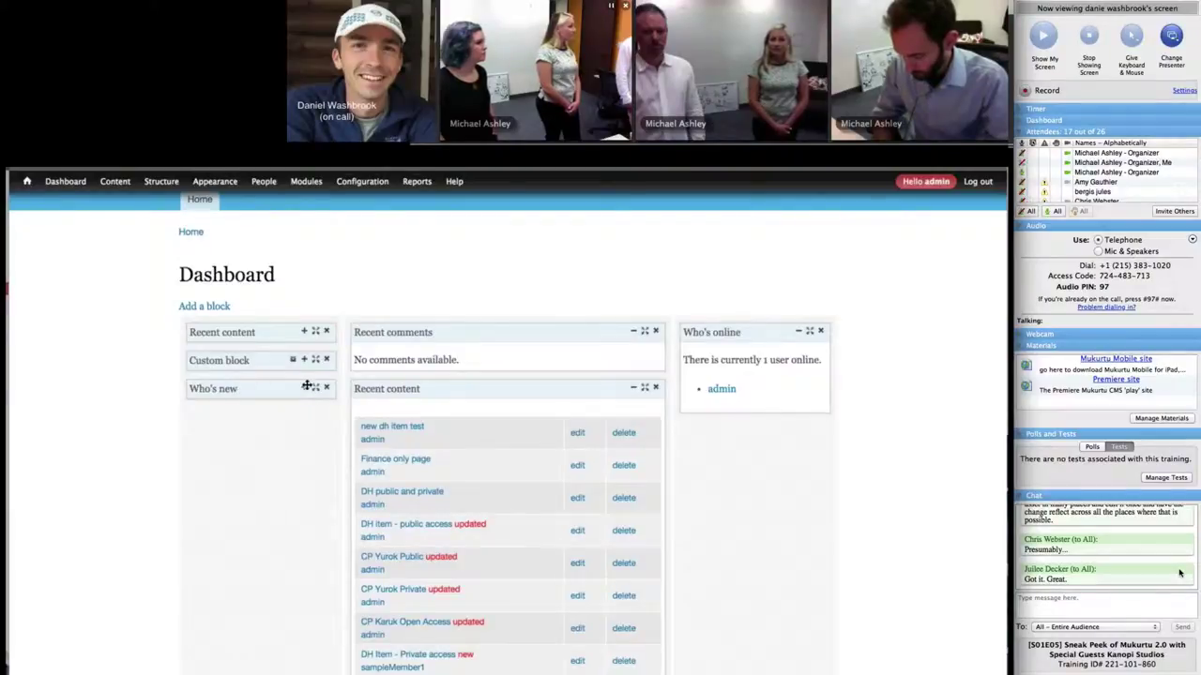
pyautogui.moveTo(297, 387); pyautogui.dragTo(751, 439)
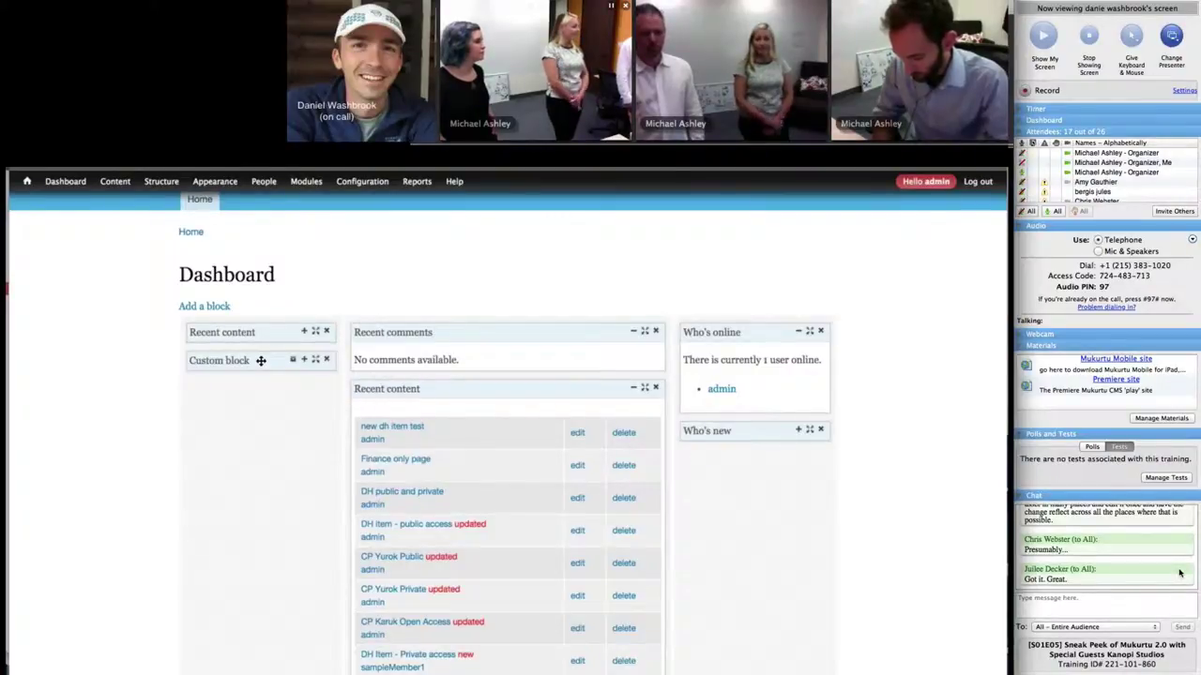
# Display the blocks available for the Dashboard and remove the Custom block from it
pyautogui.click(208, 311)
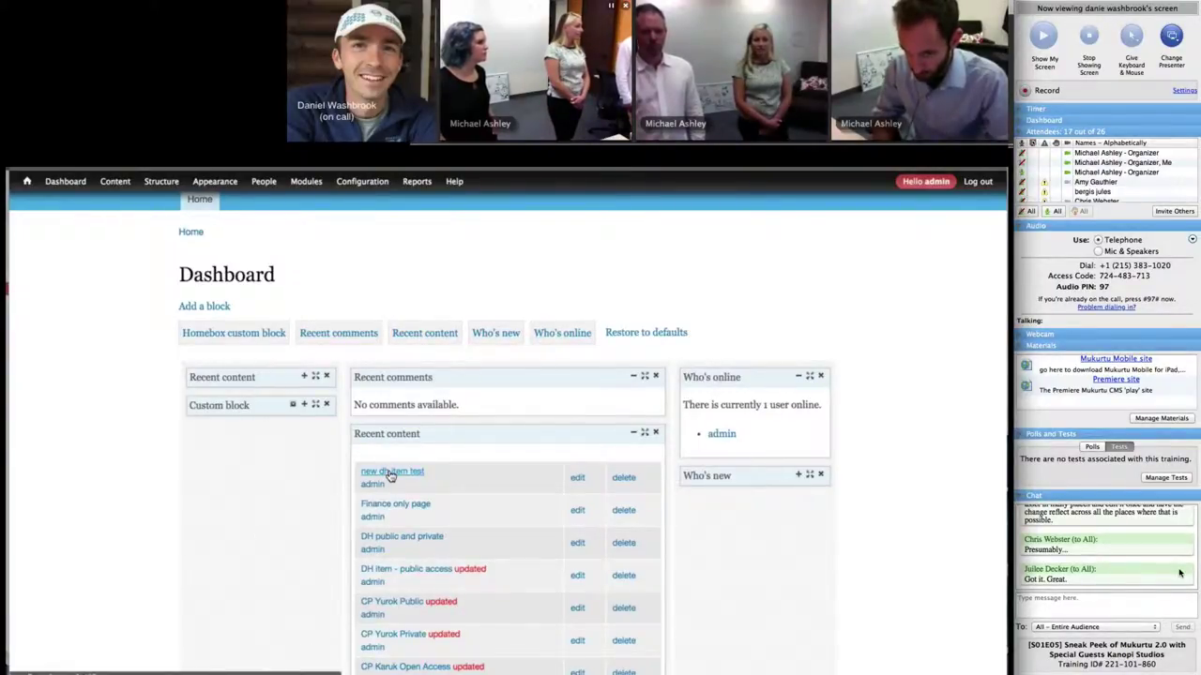
pyautogui.click(326, 404)
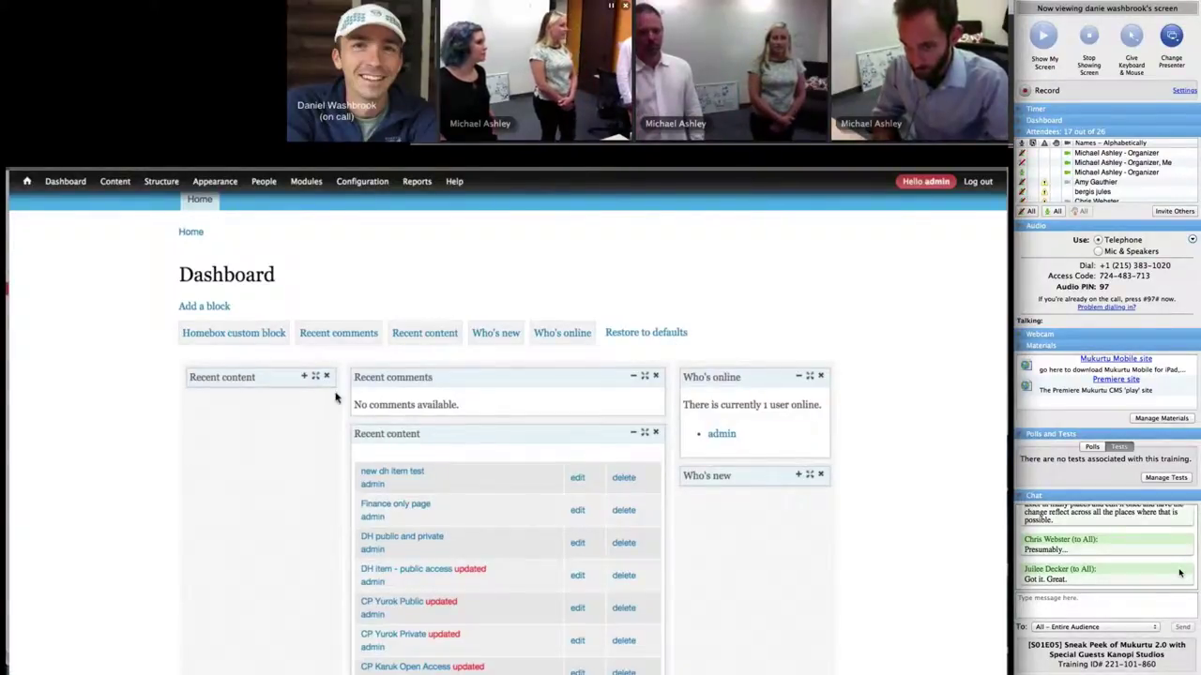
# Restore the Dashboard to its defaults and display the list of blocks that can be added
pyautogui.click(668, 334)
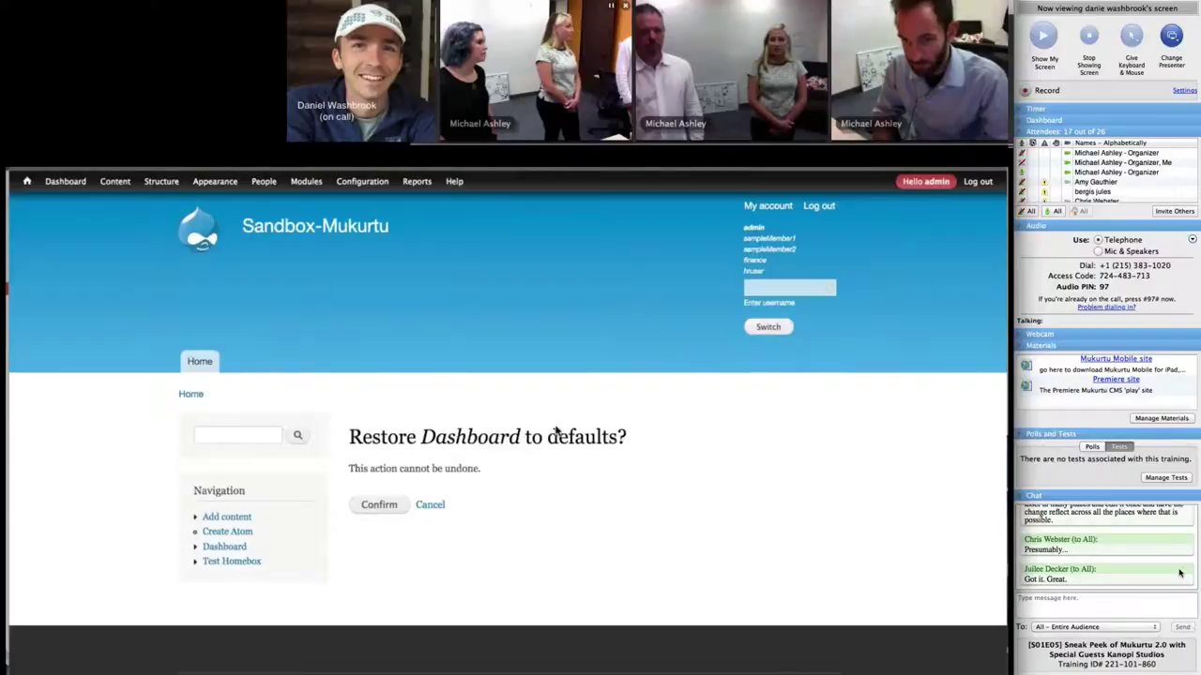
pyautogui.click(398, 505)
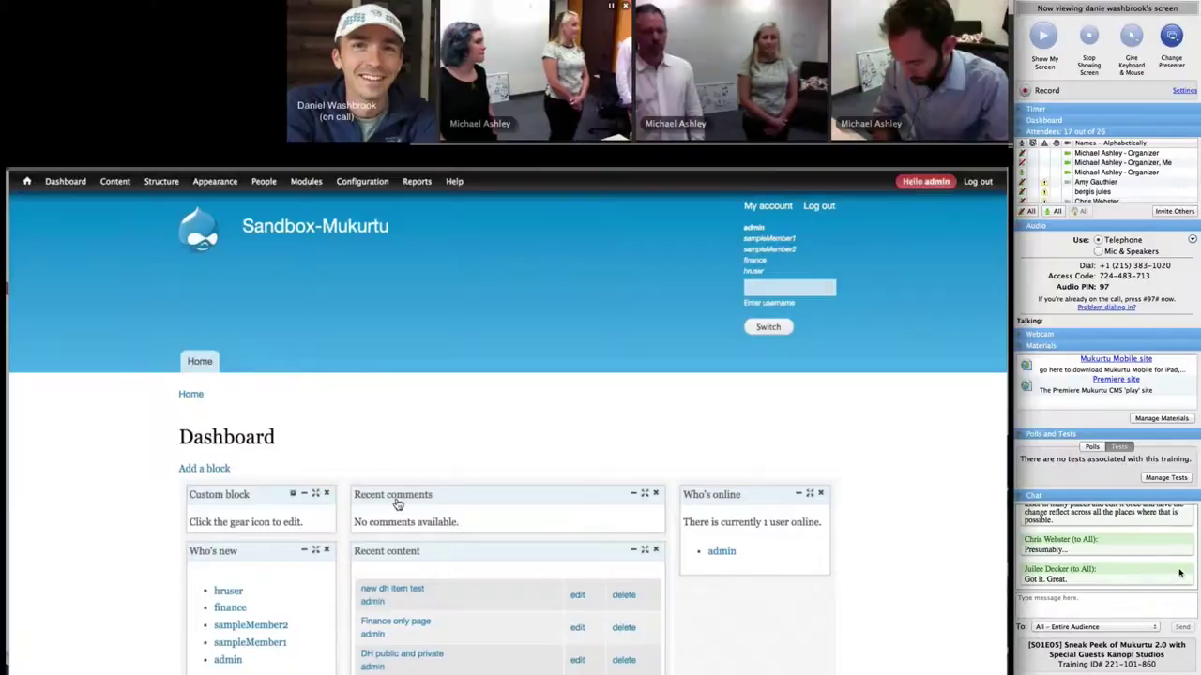
pyautogui.scroll(-3, 398, 505)
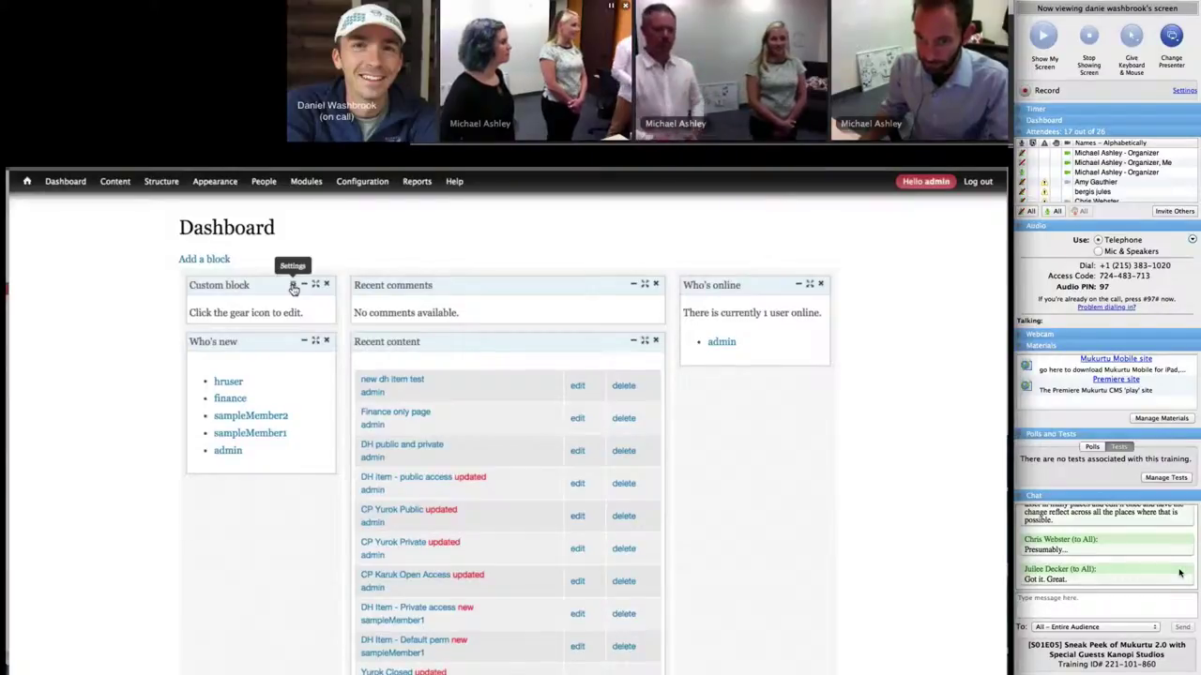
pyautogui.click(213, 261)
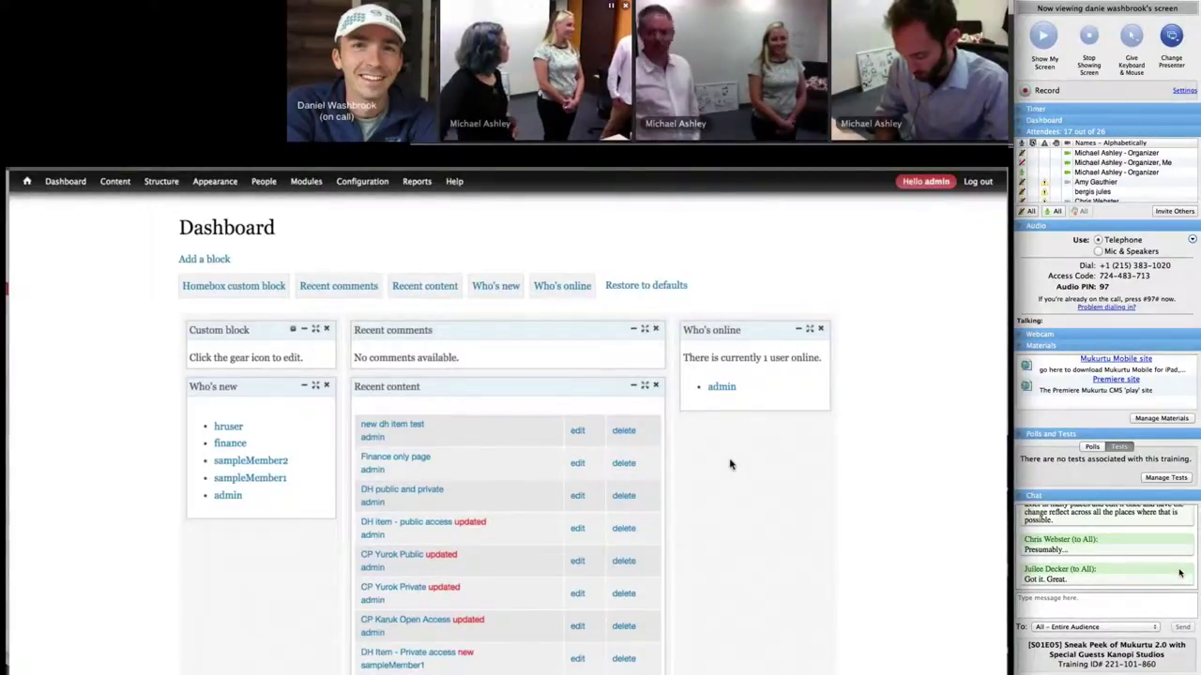
# In the online training session, hand the presenter role over to the organizer's own account
pyautogui.click(1173, 37)
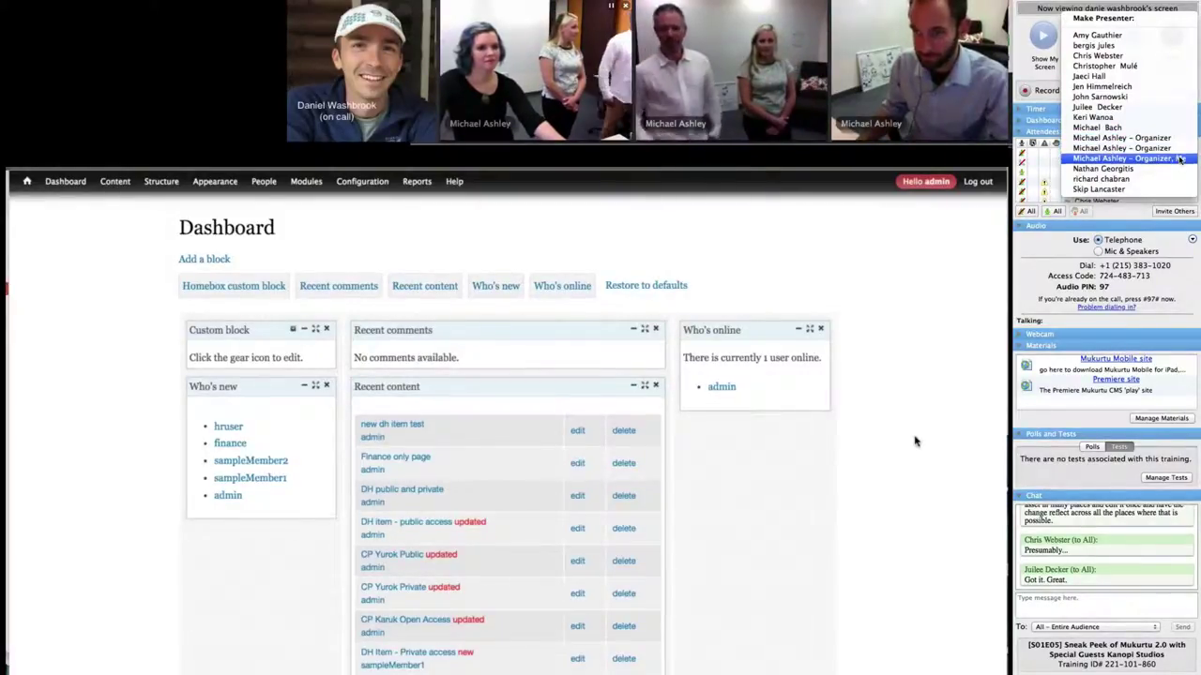
pyautogui.click(1150, 155)
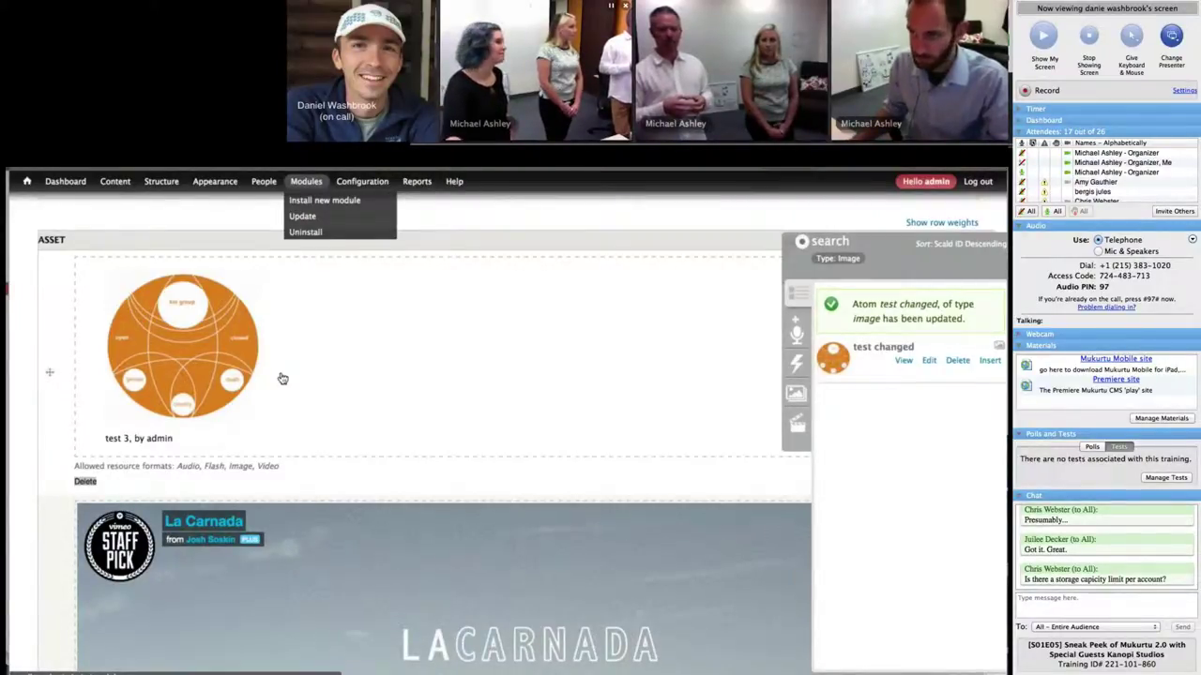
pyautogui.click(1172, 42)
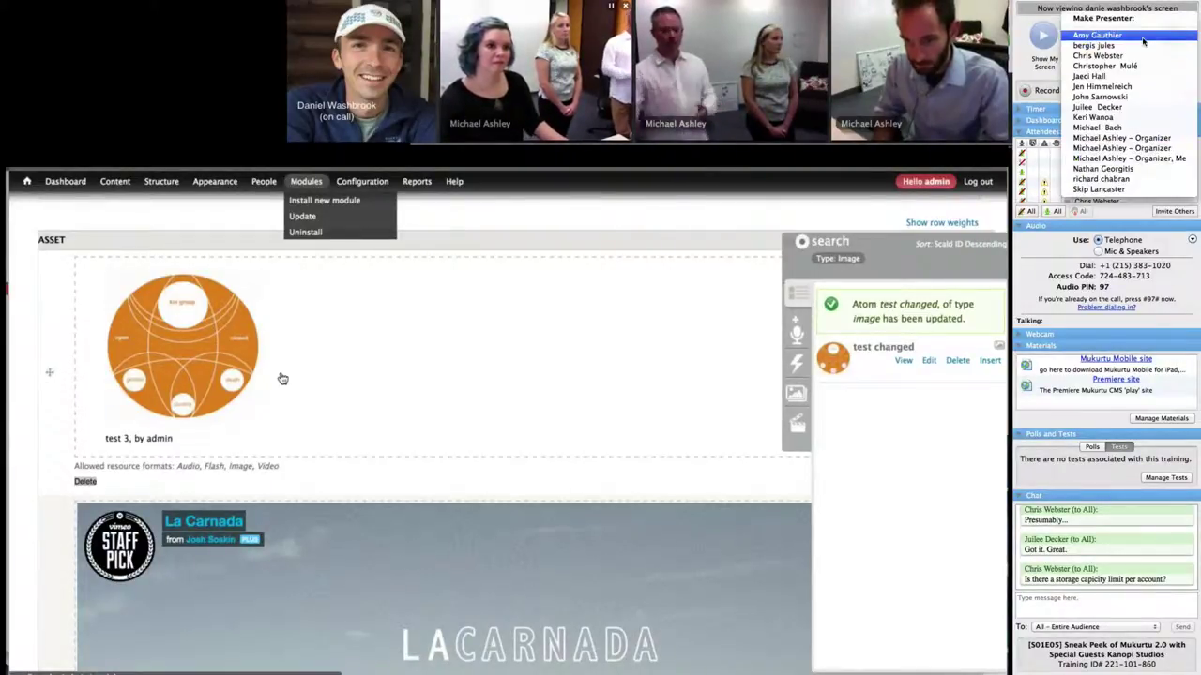
pyautogui.click(1126, 158)
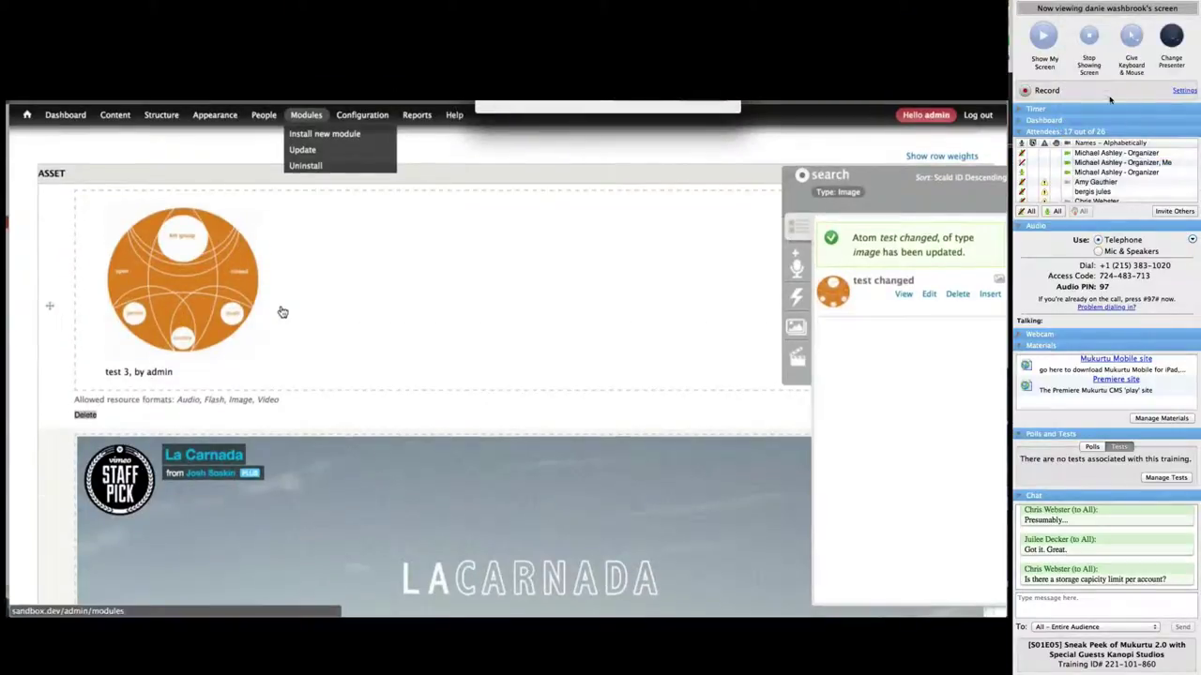